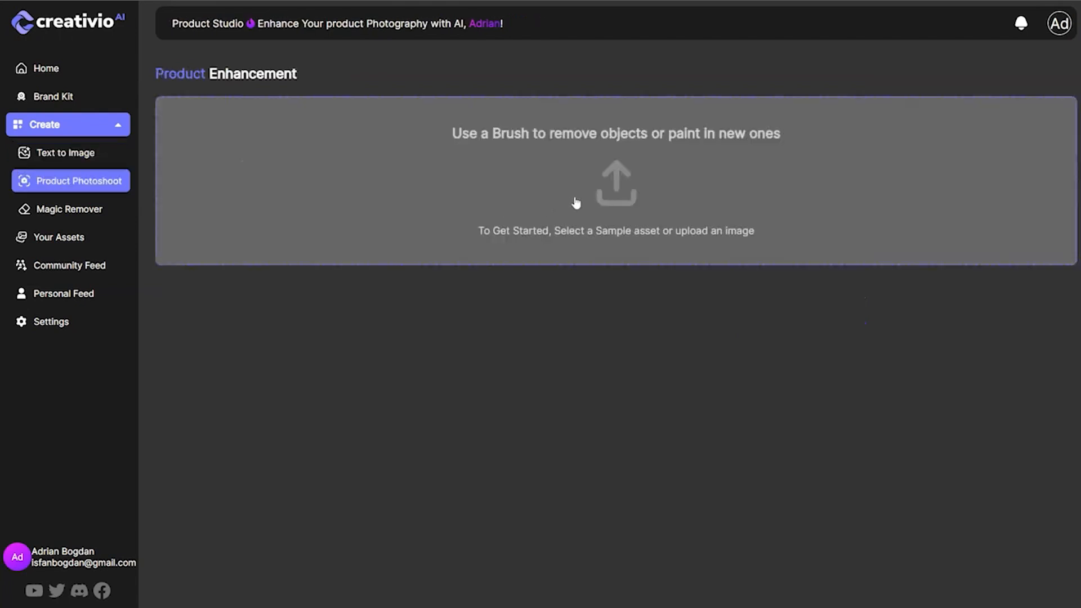
Upload burger_1.jpg from the Downloads folder as the product image.
left_click(629, 173)
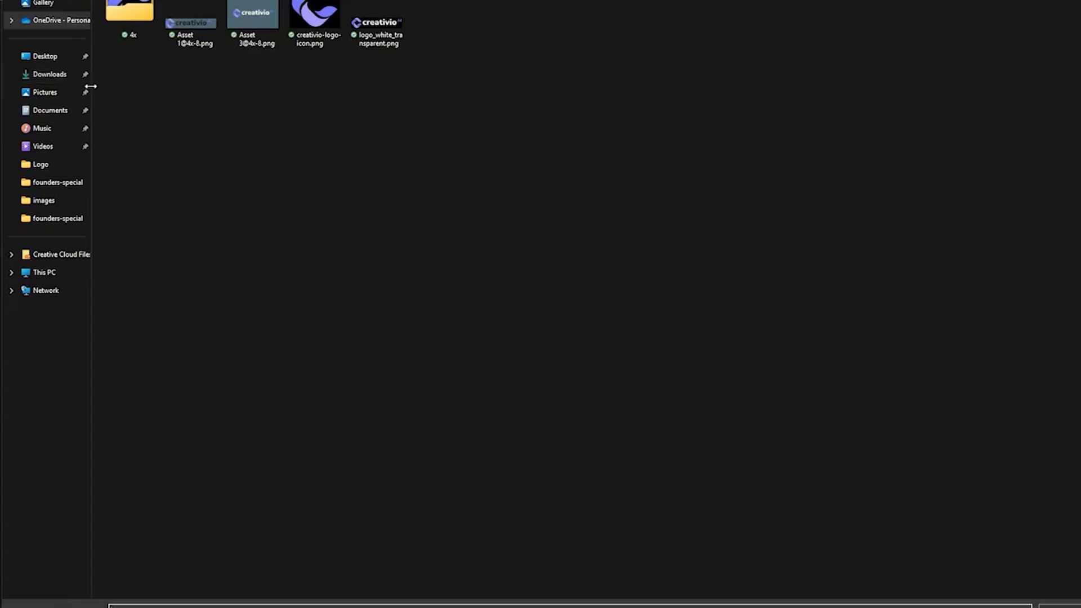
left_click(59, 78)
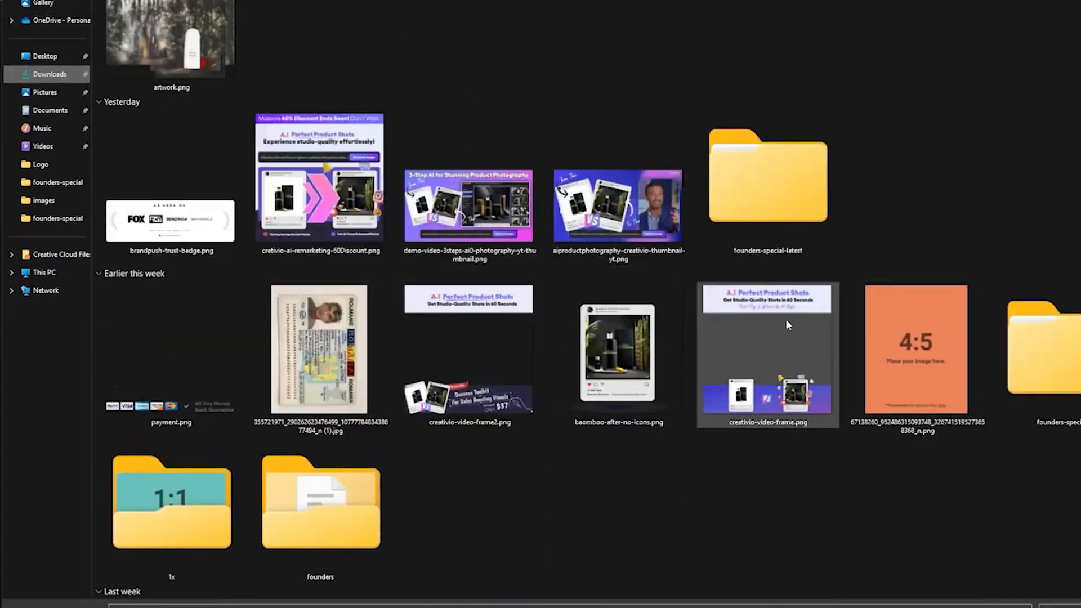
scroll(748, 219, "down", 5)
scroll(749, 228, "down", 5)
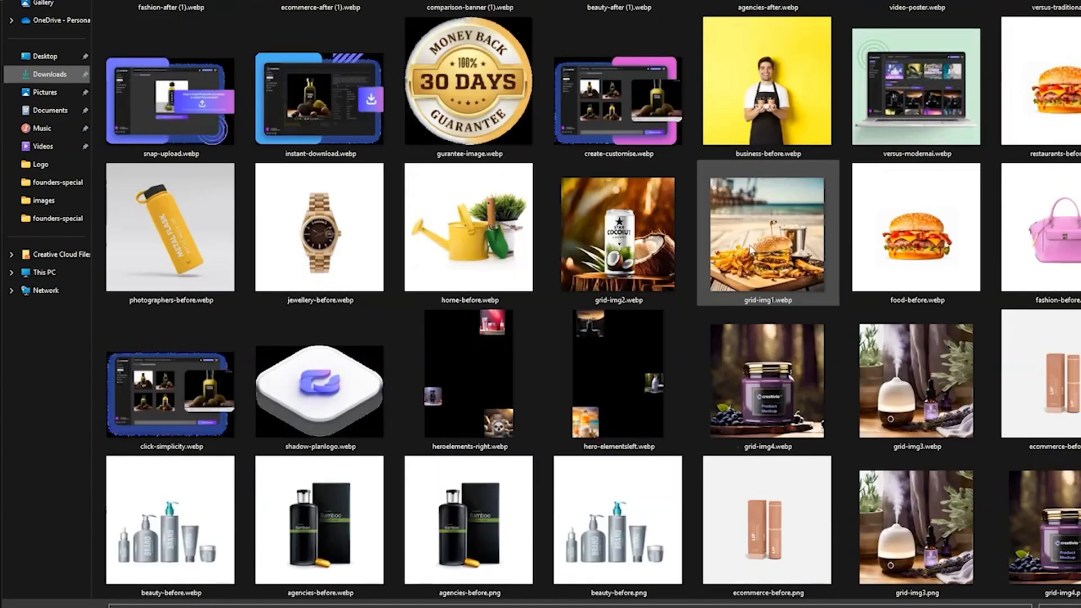
scroll(757, 251, "up", 10)
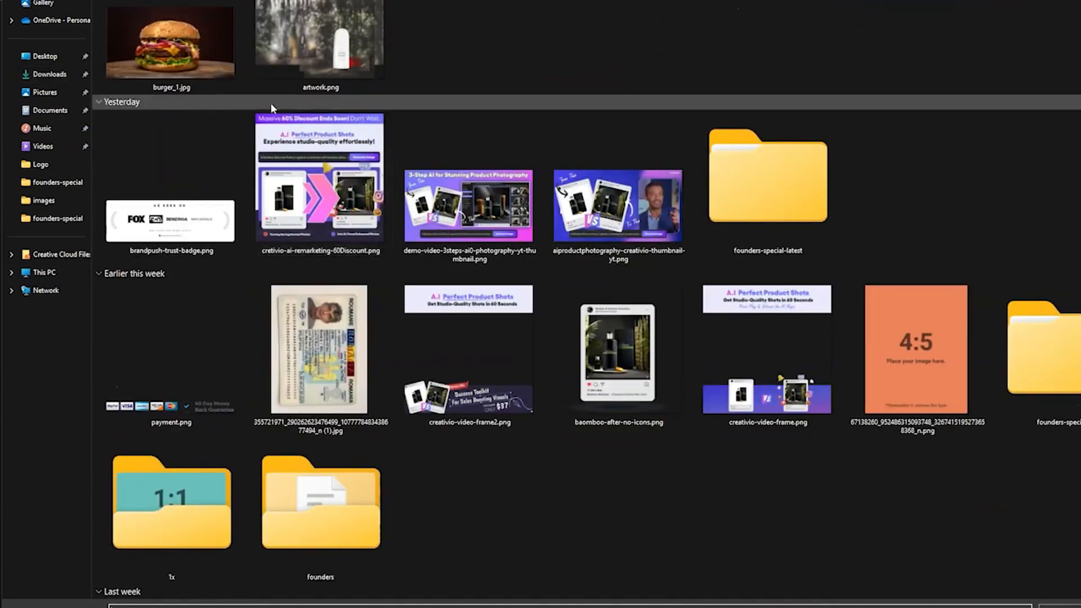
left_click(145, 56)
left_click(1061, 607)
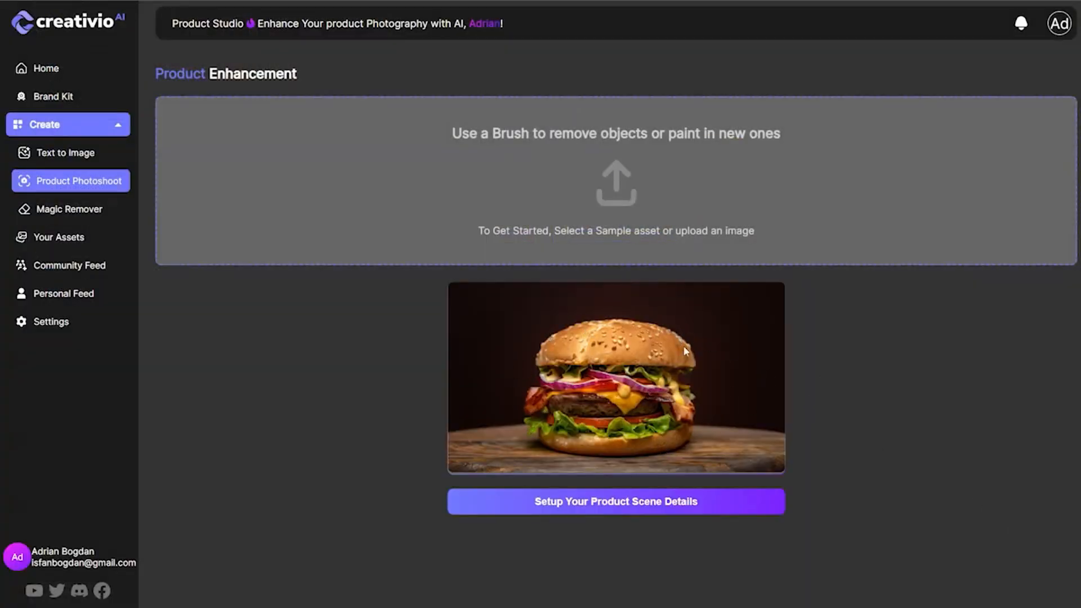
Set up the product scene details and enlarge the burger image to span the full width of the canvas.
left_click(643, 501)
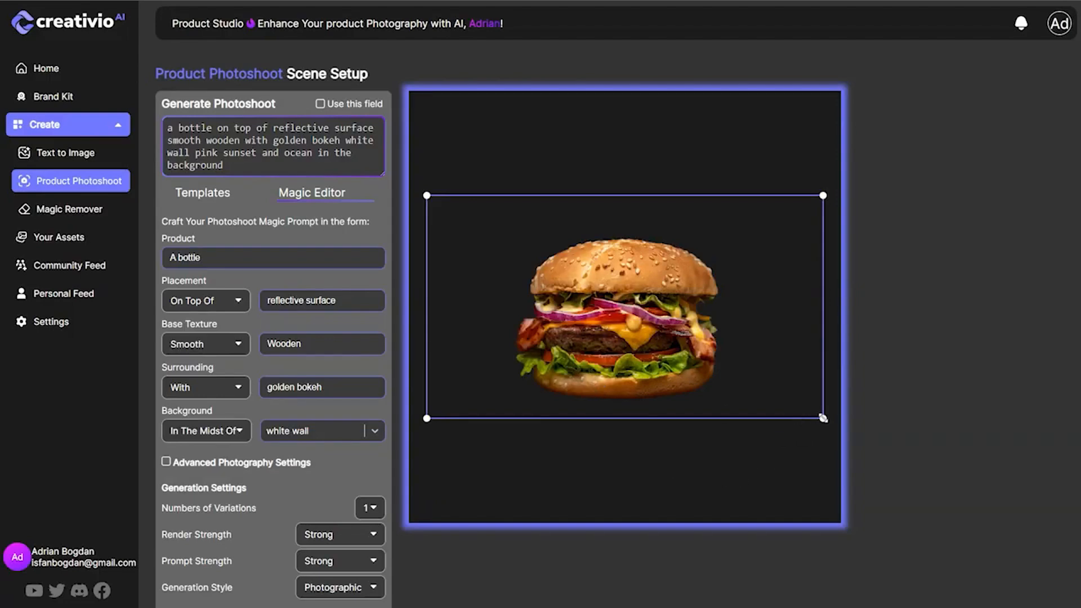
left_click_drag(823, 418, 838, 451)
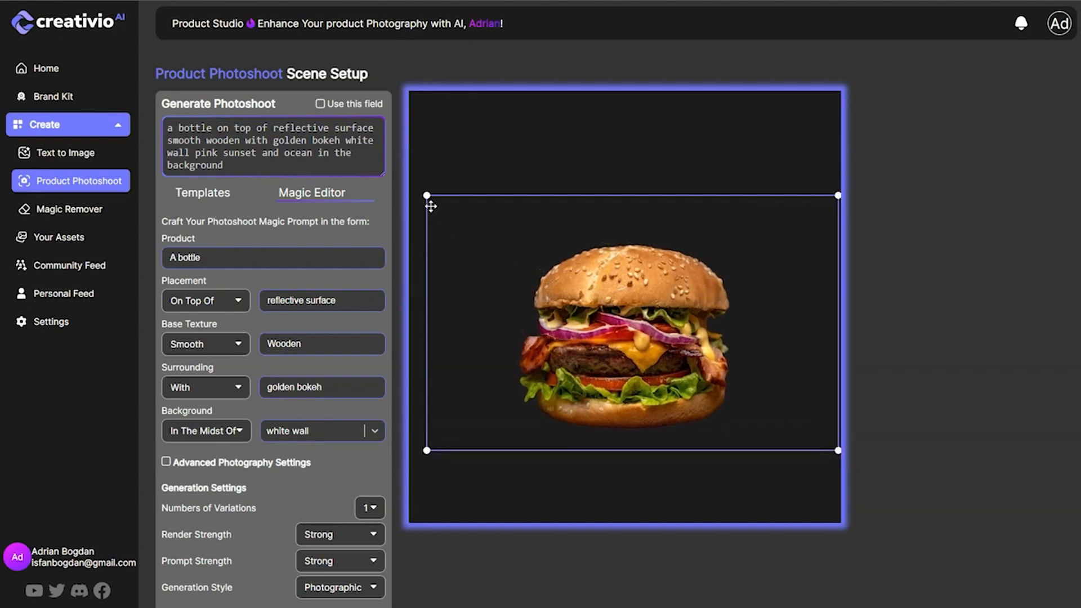
left_click_drag(426, 195, 410, 177)
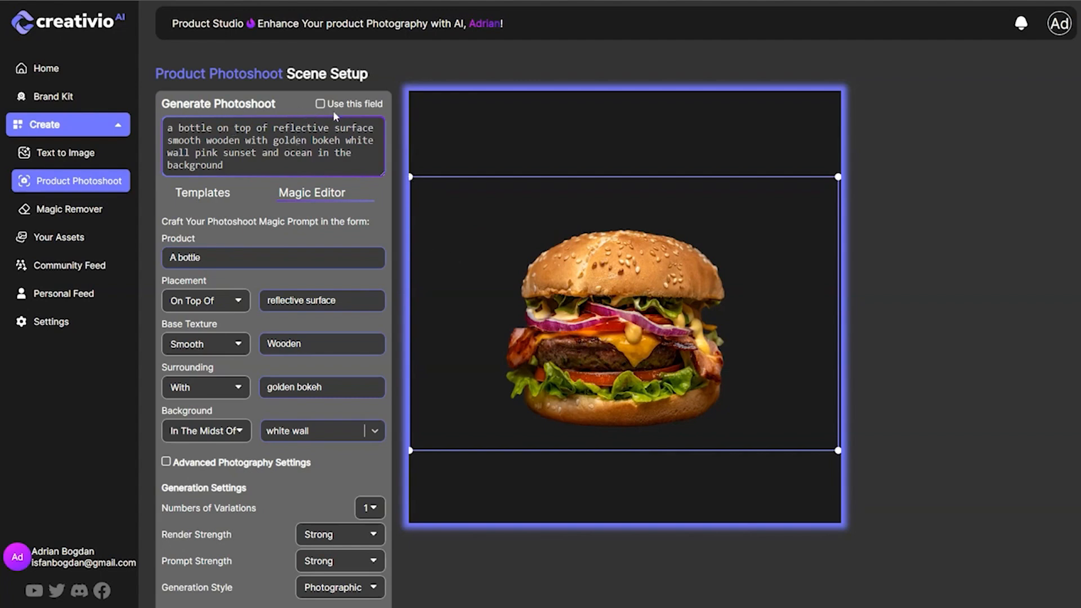
scroll(432, 533, "down", 1)
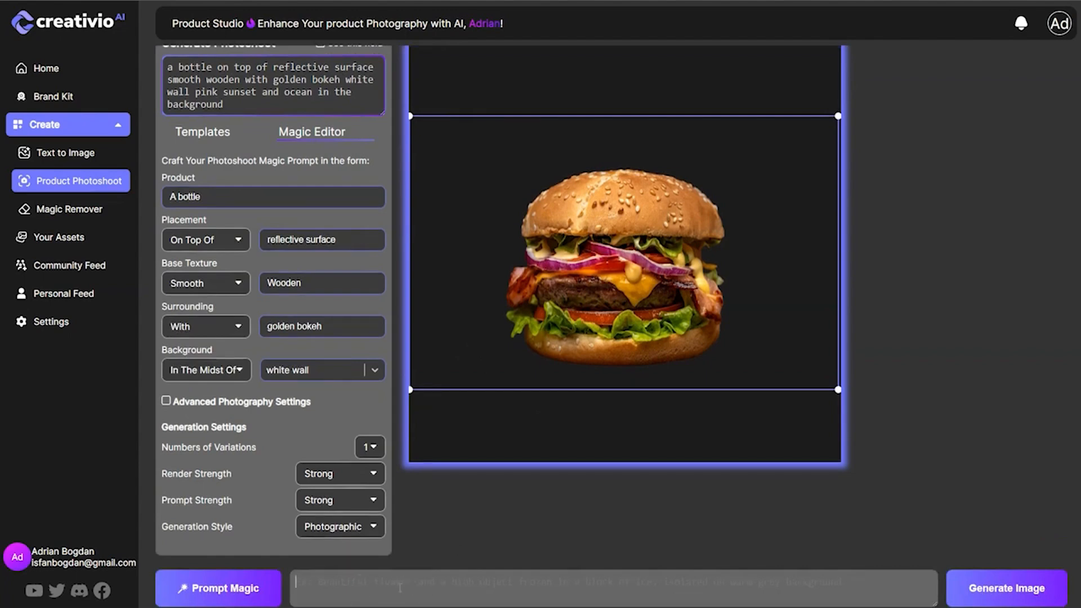
scroll(243, 312, "up", 1)
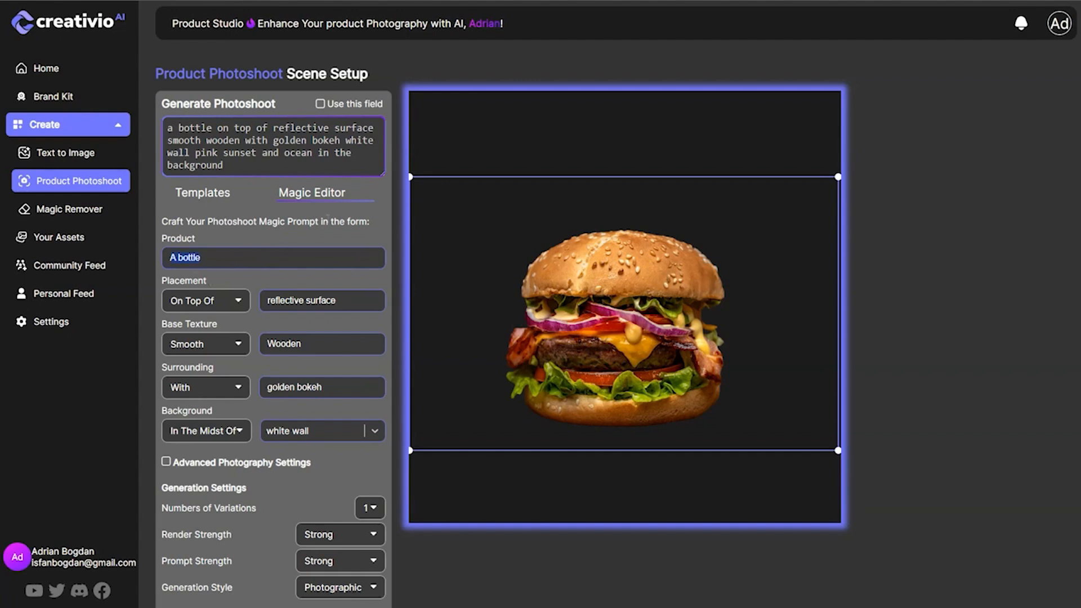
scroll(436, 338, "down", 1)
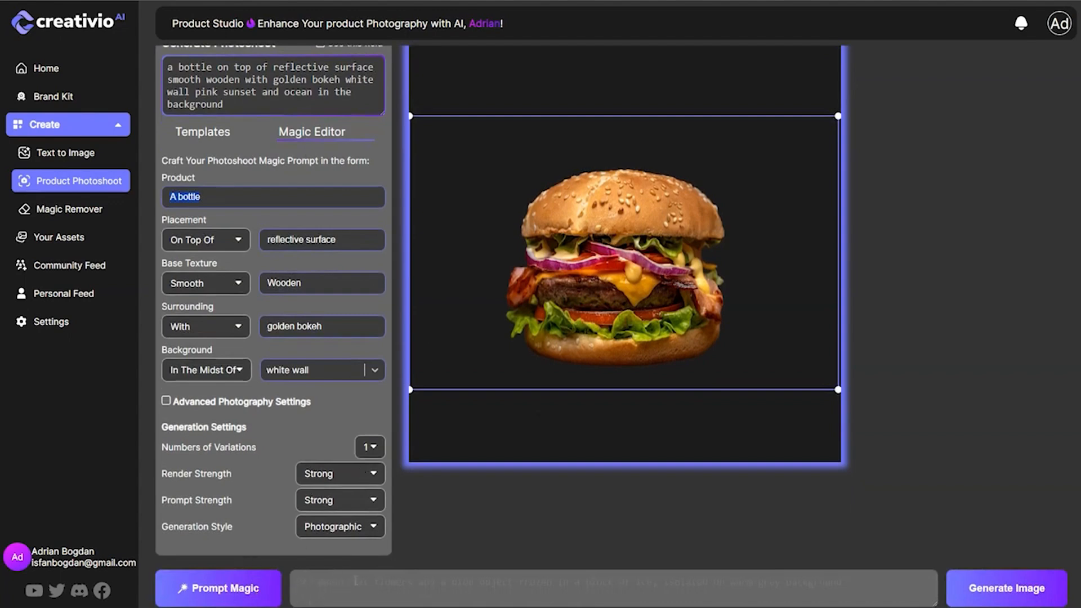
left_click(436, 592)
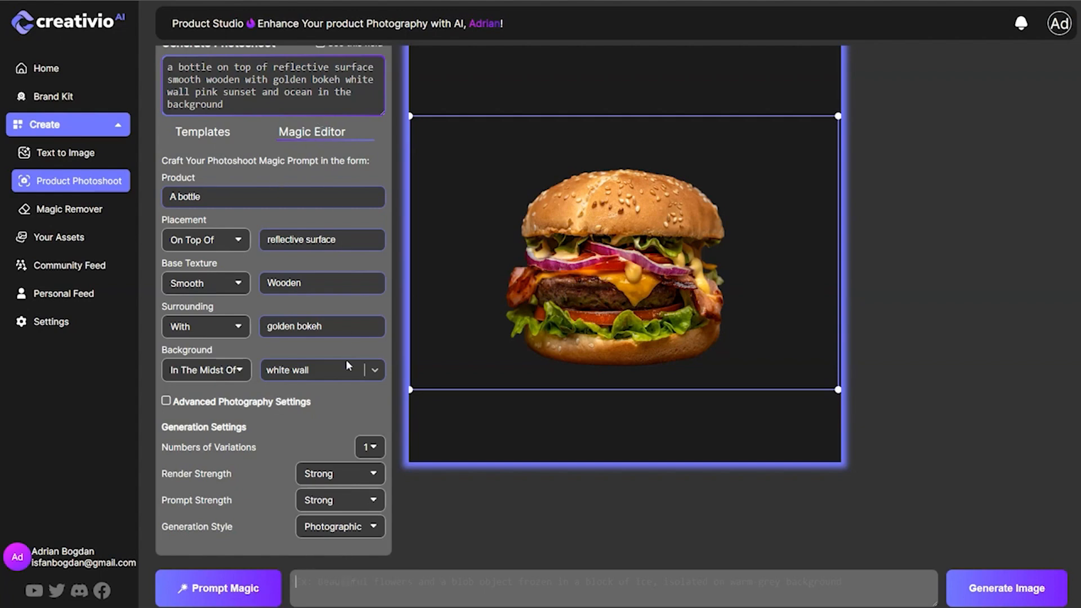
scroll(250, 413, "up", 2)
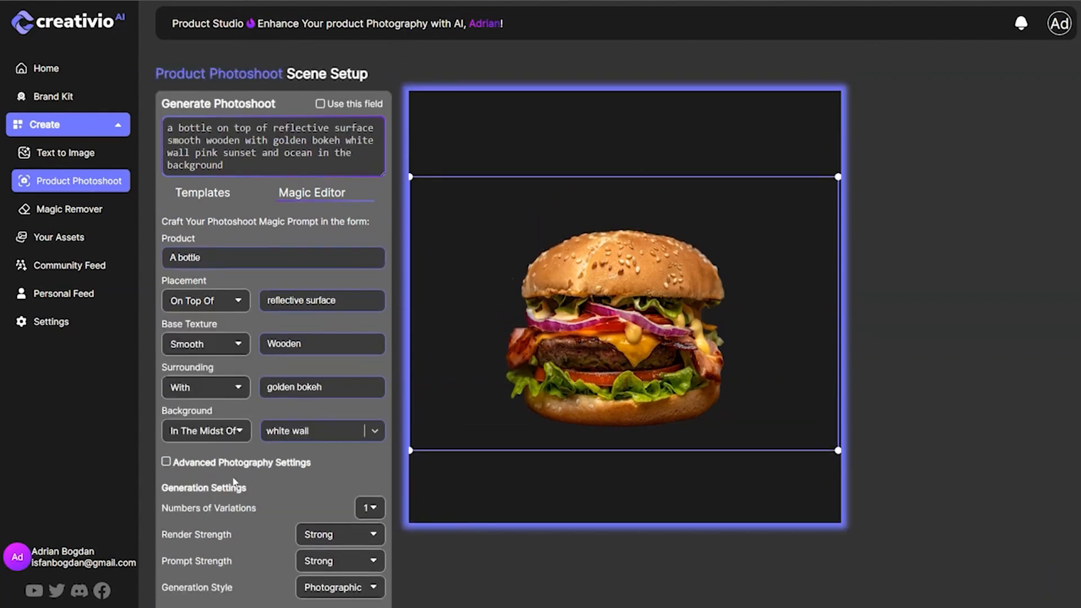
Enable the advanced photography settings and include the Creativio AI brand logo.
left_click(221, 462)
scroll(240, 484, "down", 2)
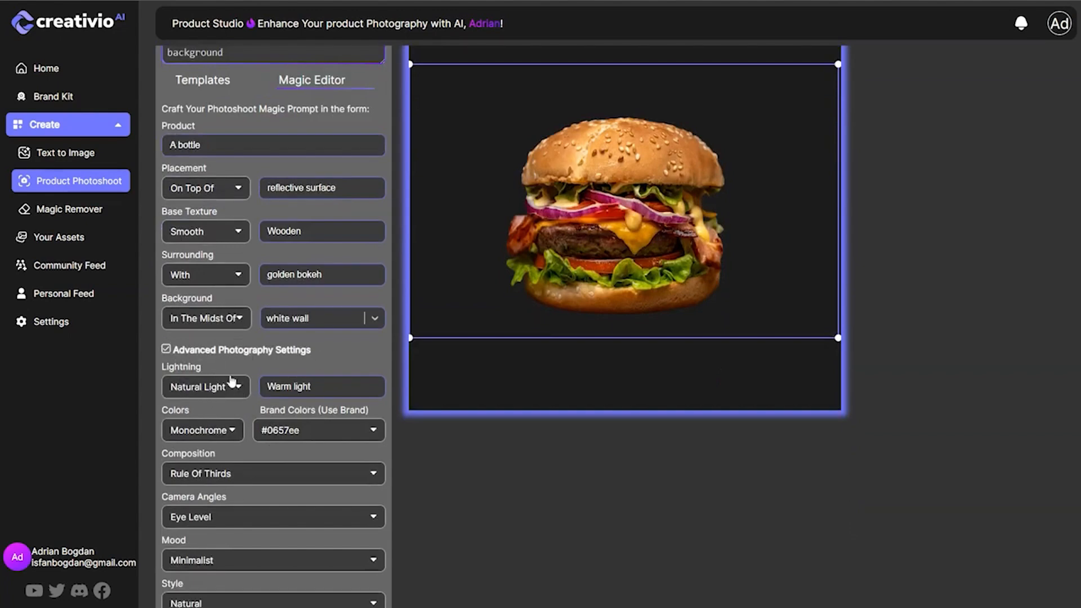
scroll(287, 457, "down", 2)
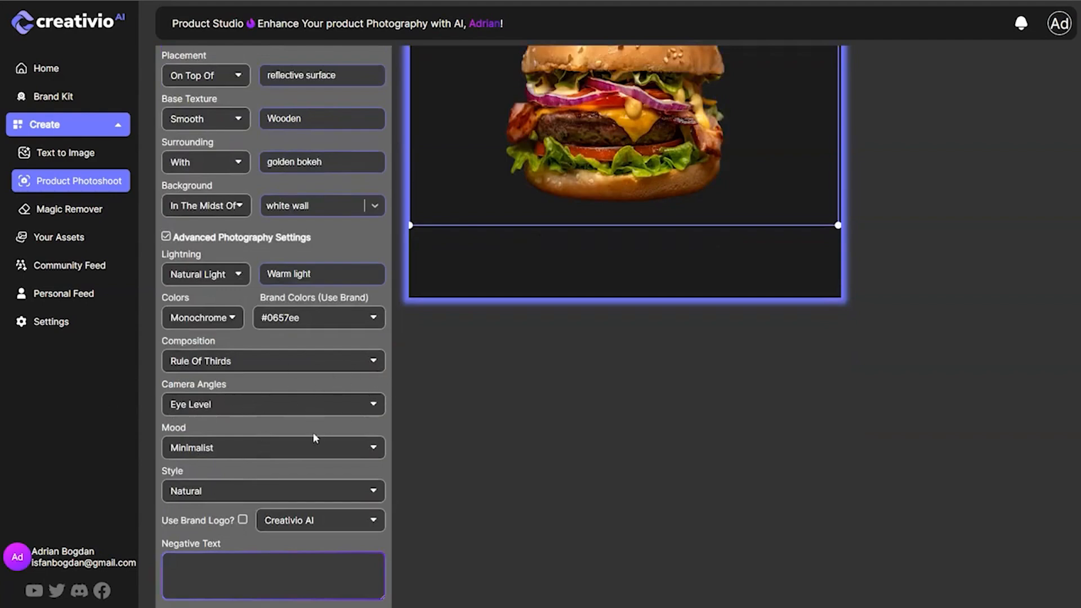
scroll(287, 417, "down", 3)
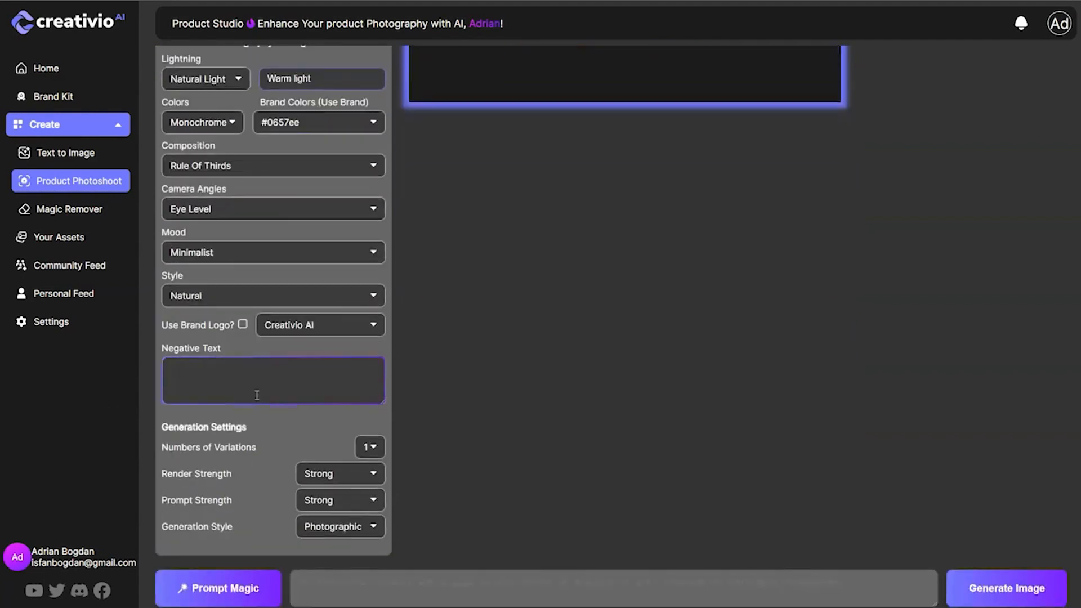
left_click(242, 325)
scroll(353, 139, "up", 1)
left_click(366, 180)
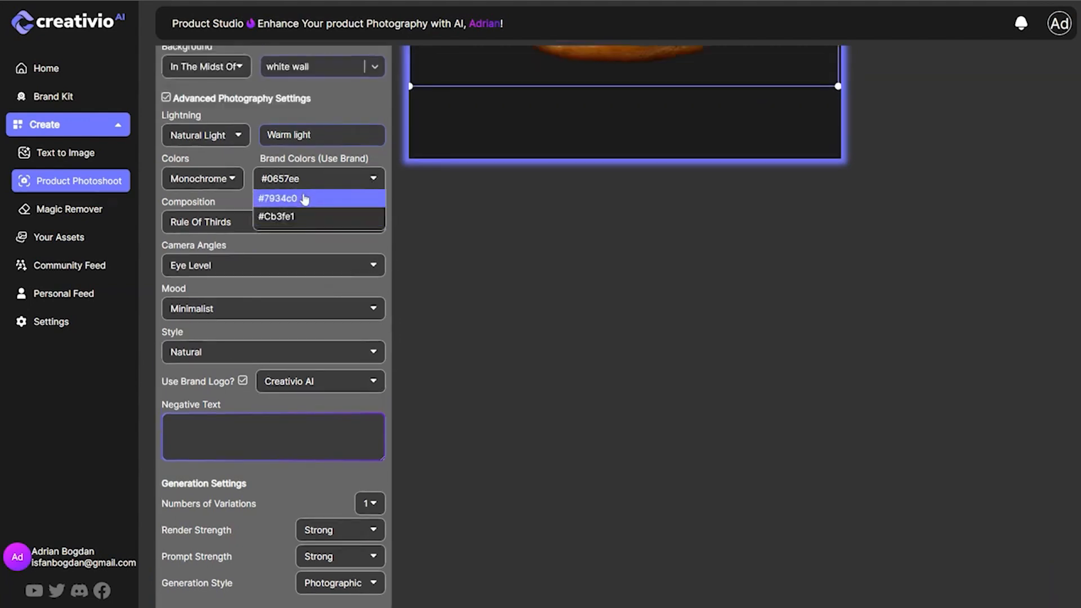
left_click(376, 158)
Begin the image prompt with "a juicy cheesburger sitting on a black wooden plate with letuce".
scroll(331, 423, "down", 1)
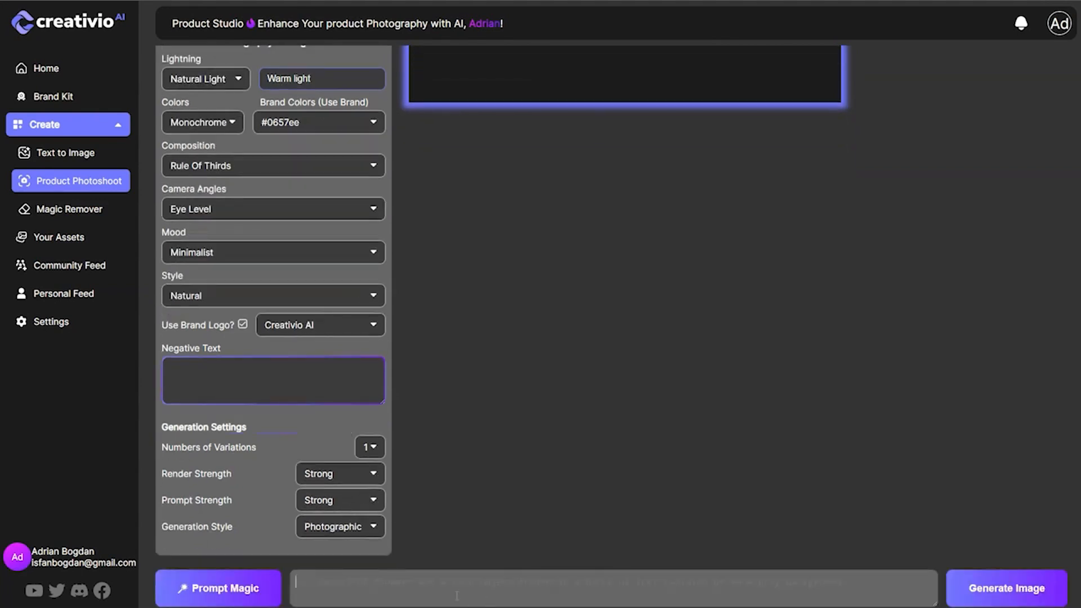
type("a juicy cheesburger siitting on a wood")
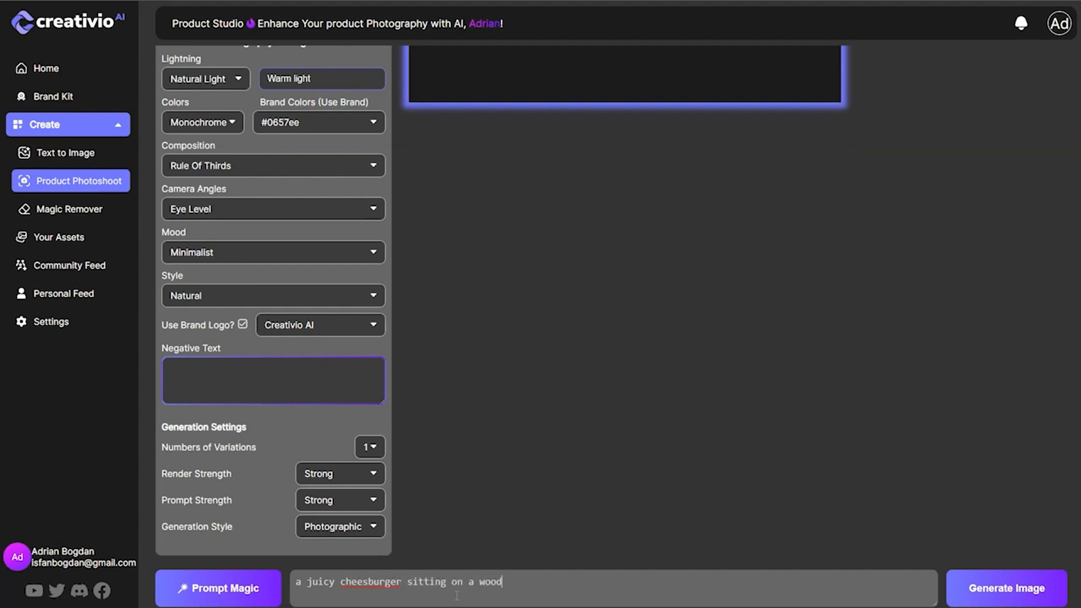
type("en plat")
key("BackSpace")
key("BackSpace")
key("BackSpace")
key("BackSpace")
type("black wooden plate with letuce ")
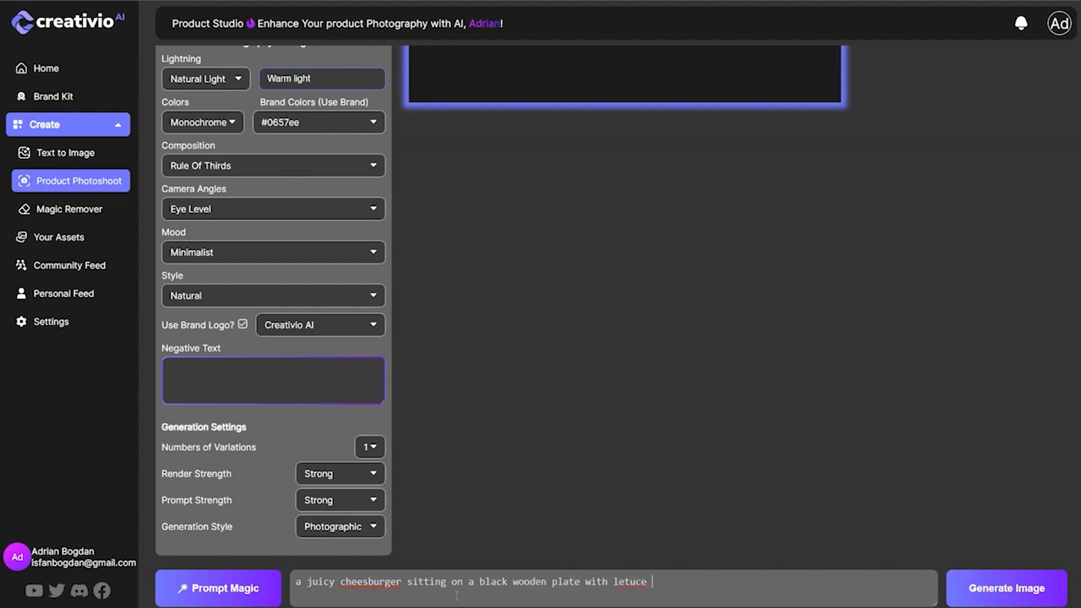
type("and onnions flying around, making the scene a mo")
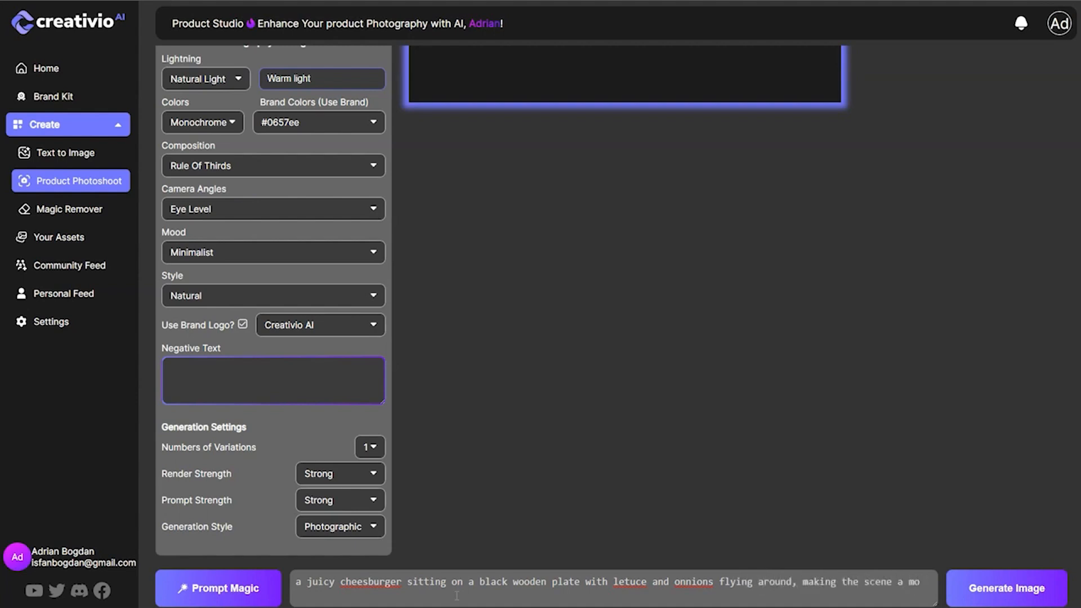
type("nthfo")
type(".")
type("e")
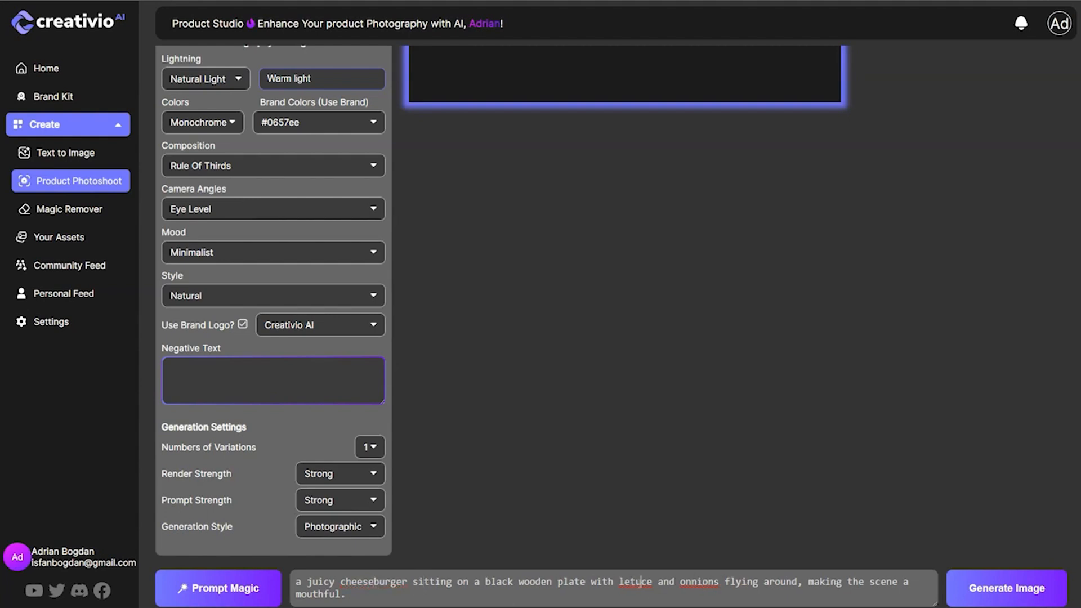
Correct the misspelled prompt words to "cheeseburger", "lettuces" and "onion's".
right_click(636, 583)
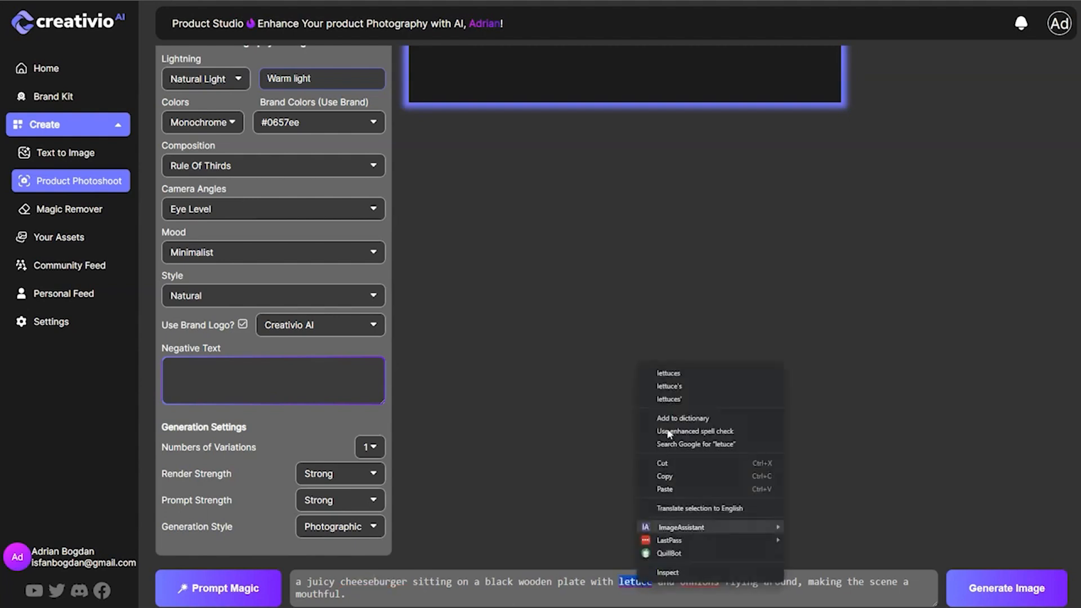
left_click(685, 375)
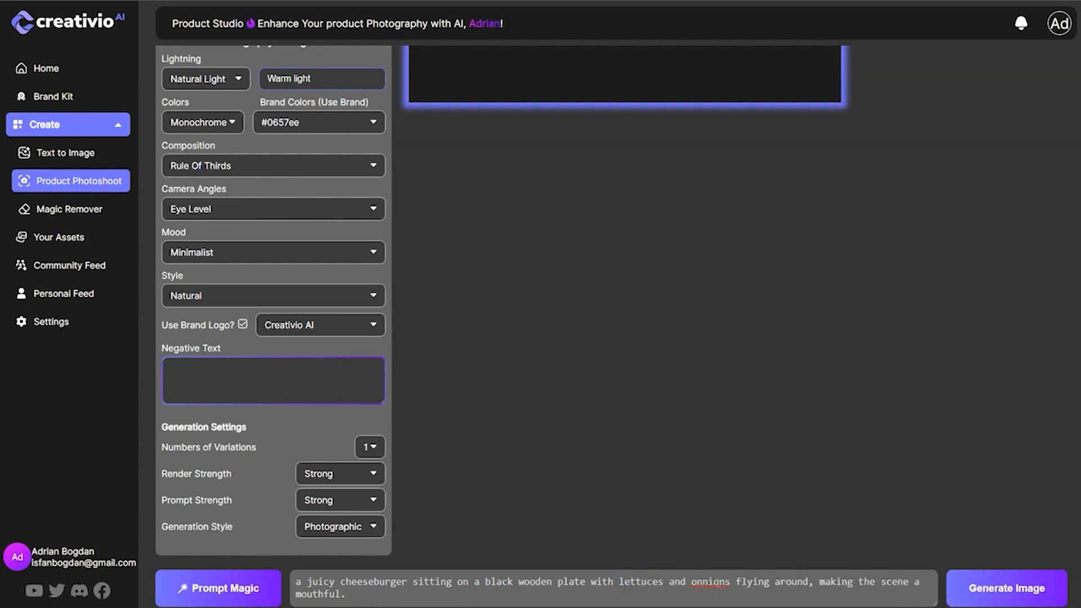
right_click(726, 580)
left_click(766, 377)
Extend the end of the prompt after "mouthful" with "a delicious food photoshoot scene.".
type("a dalicious phto")
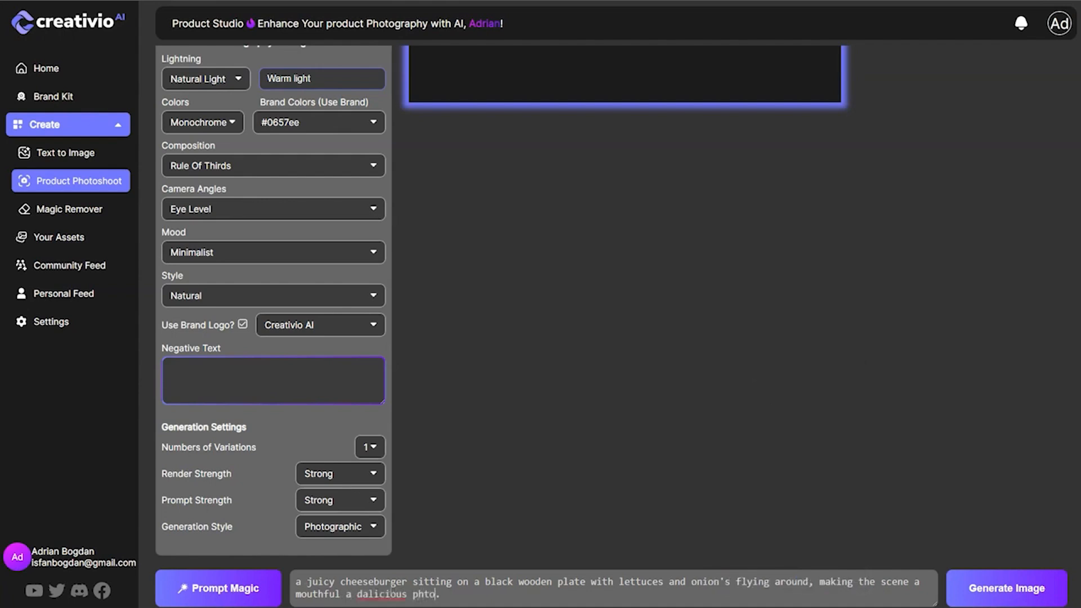
key("BackSpace")
key("BackSpace")
key("BackSpace")
key("BackSpace")
key("BackSpace")
key("BackSpace")
key("BackSpace")
key("BackSpace")
key("BackSpace")
key("BackSpace")
type("elicious phto")
type("oshoot sce")
type("ne")
left_click(424, 594)
type("o")
key("Delete")
type("food")
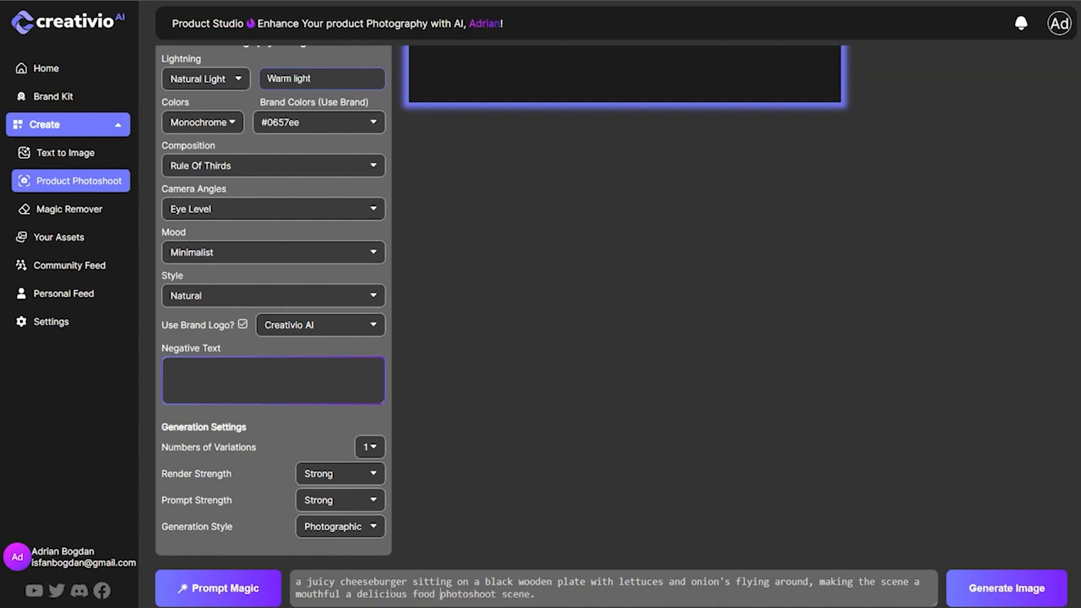
key("ctrl+a")
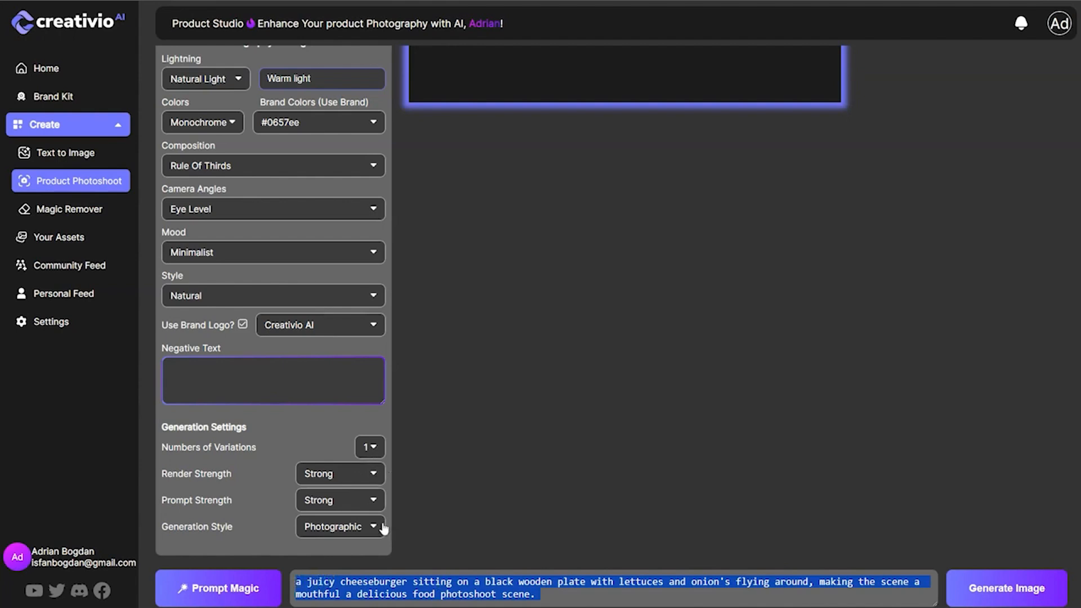
Enter the negative text "two burgers, two cheesburgers, ovelaying burgers, overlaping burgers.".
left_click(311, 398)
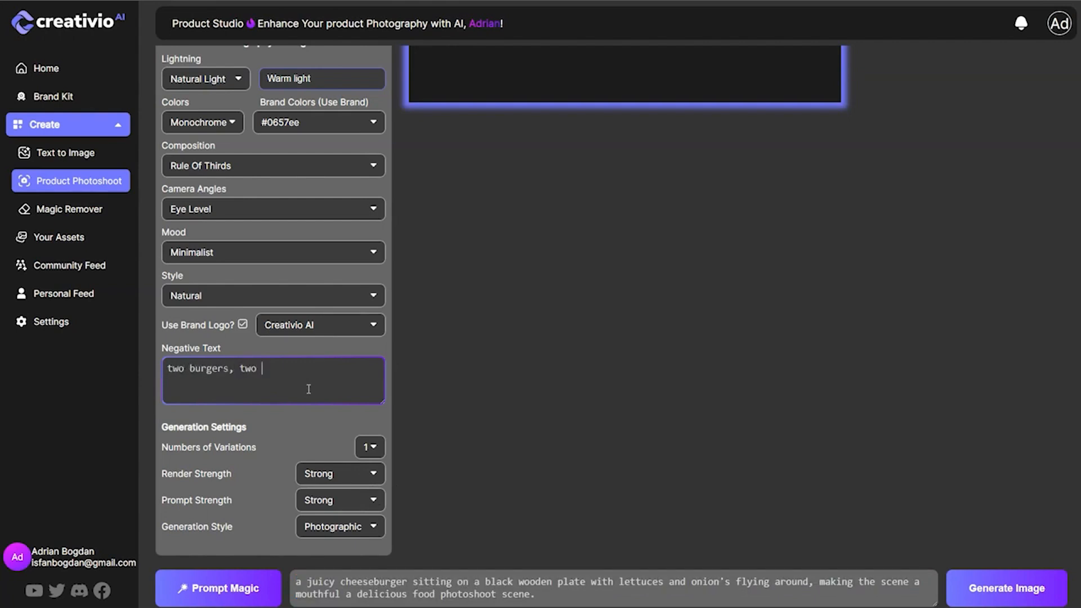
type("cheesburgers,")
type("ovelaying burgers, overlaping burgers,")
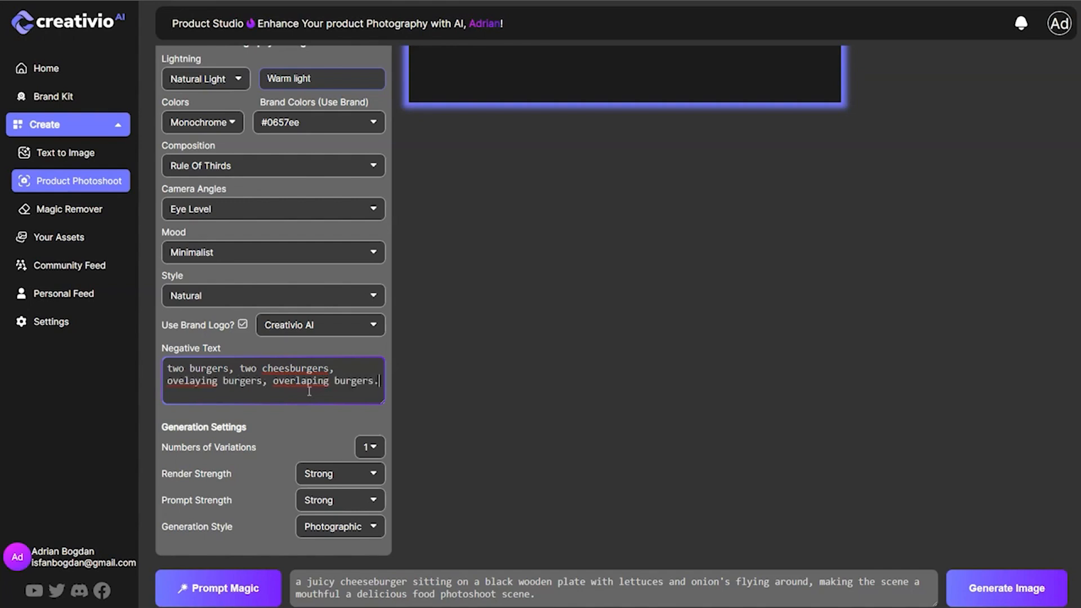
Set the number of variations to 4 and the generation style to Cinematic.
left_click(371, 447)
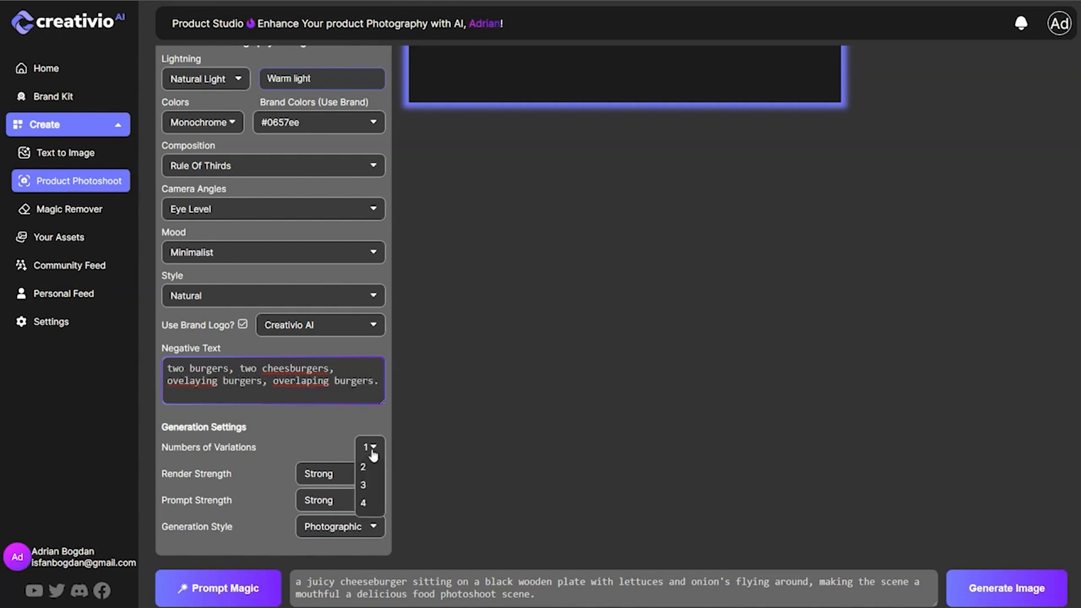
left_click(371, 504)
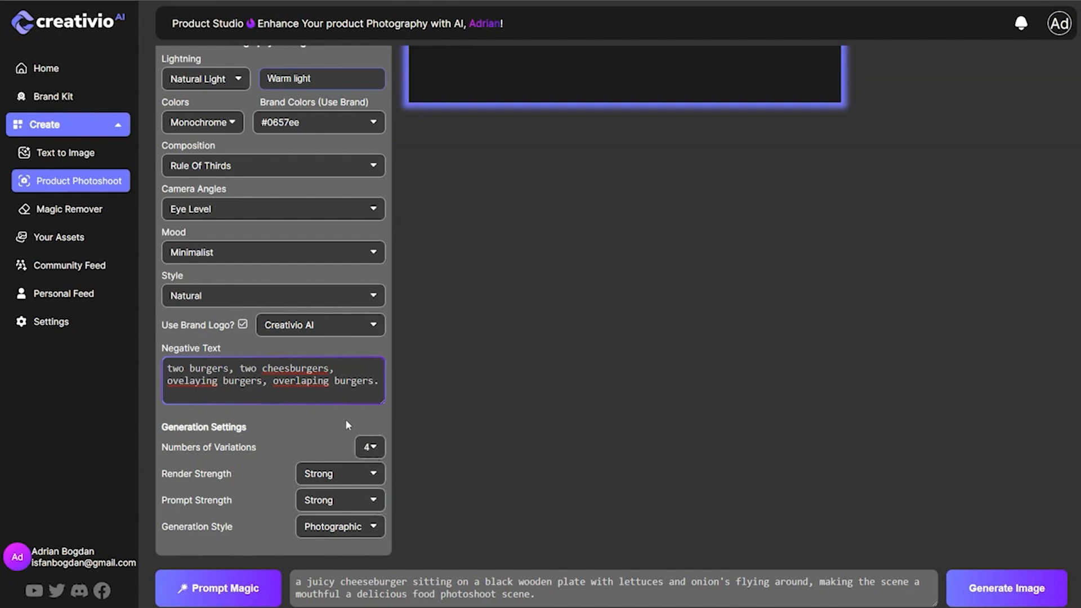
left_click(374, 527)
scroll(459, 475, "down", 1)
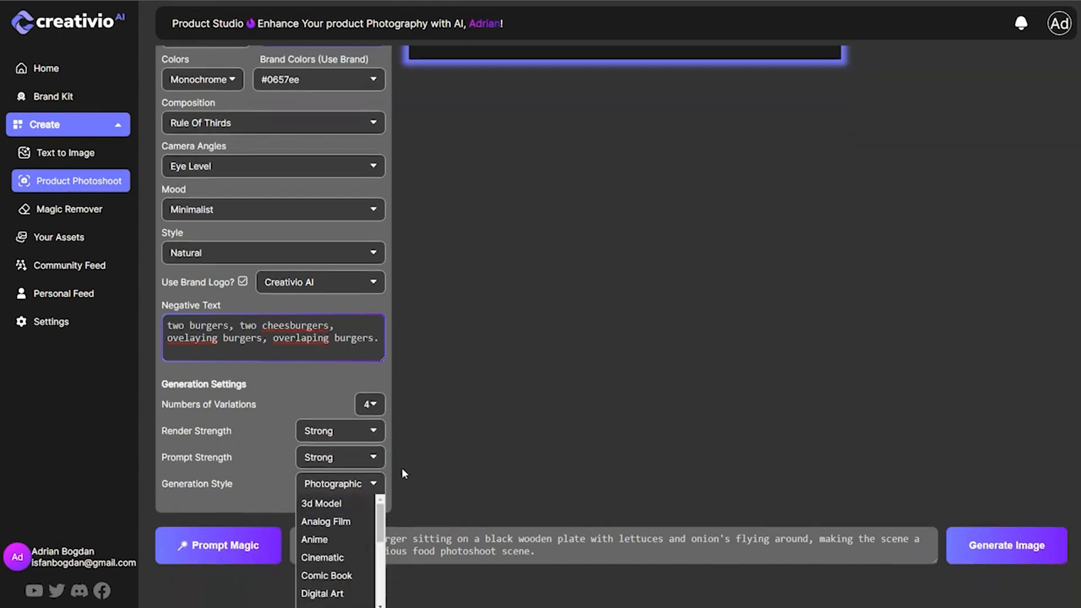
scroll(374, 530, "down", 1)
scroll(360, 540, "down", 4)
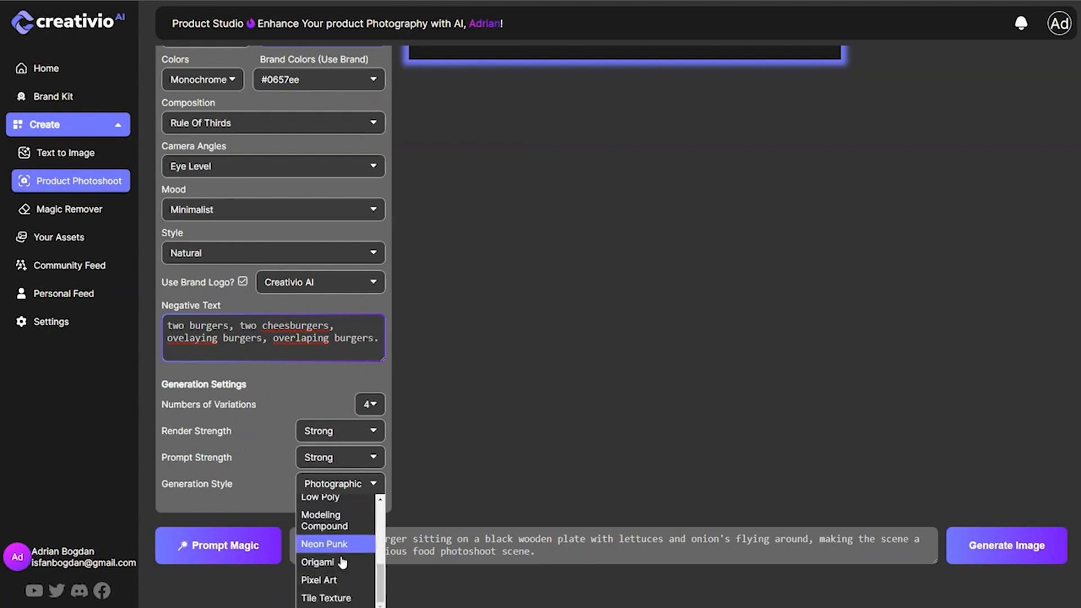
scroll(340, 549, "up", 2)
scroll(342, 549, "up", 3)
scroll(342, 549, "down", 3)
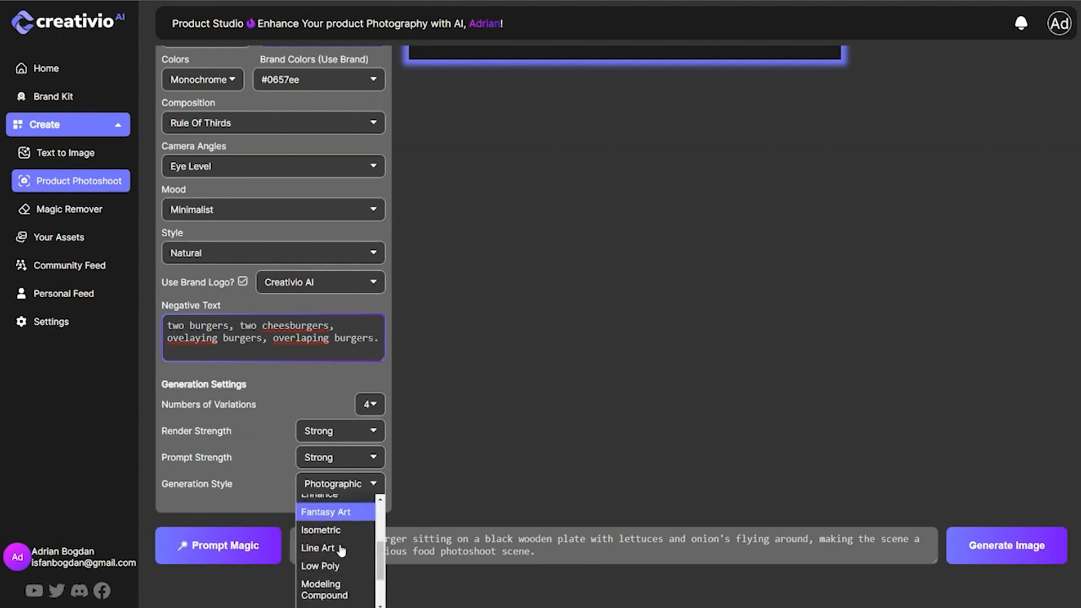
scroll(342, 540, "up", 2)
scroll(342, 535, "up", 2)
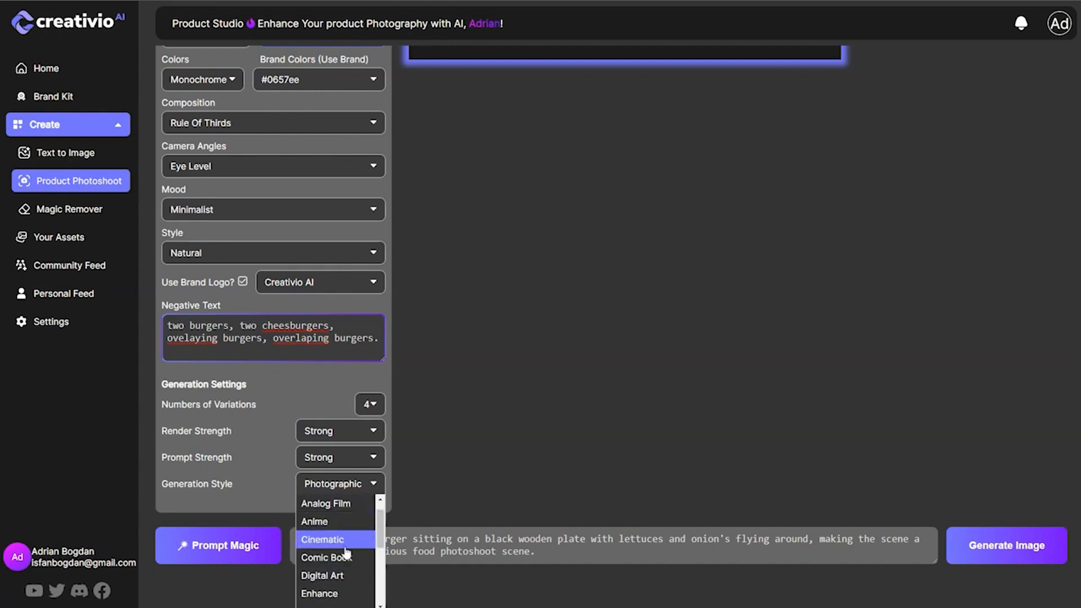
left_click(342, 538)
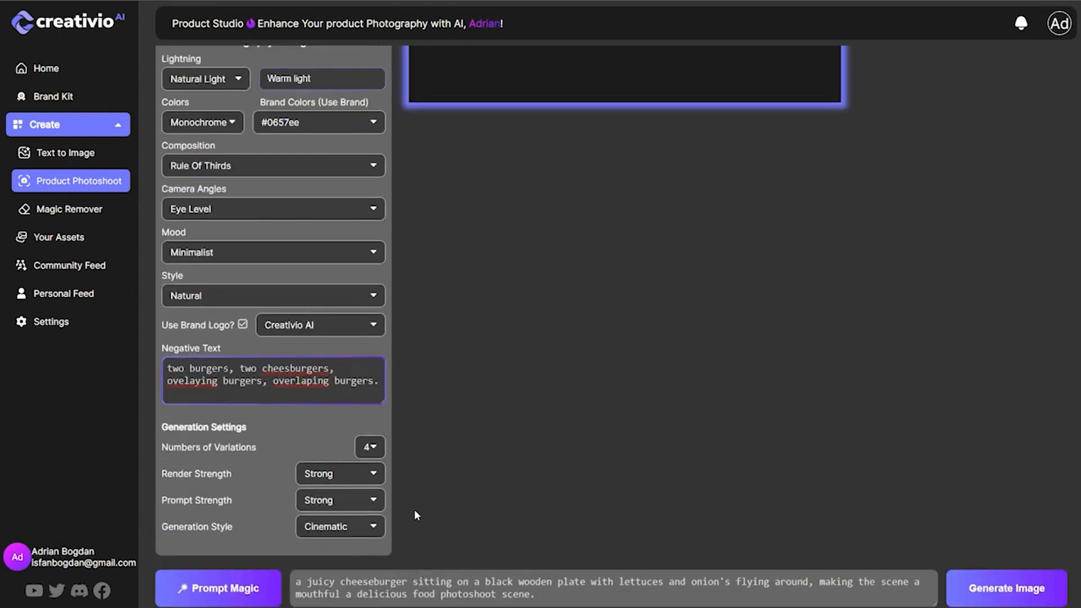
Expand the cheeseburger prompt with Prompt Magic and generate the product images.
triple_click(345, 588)
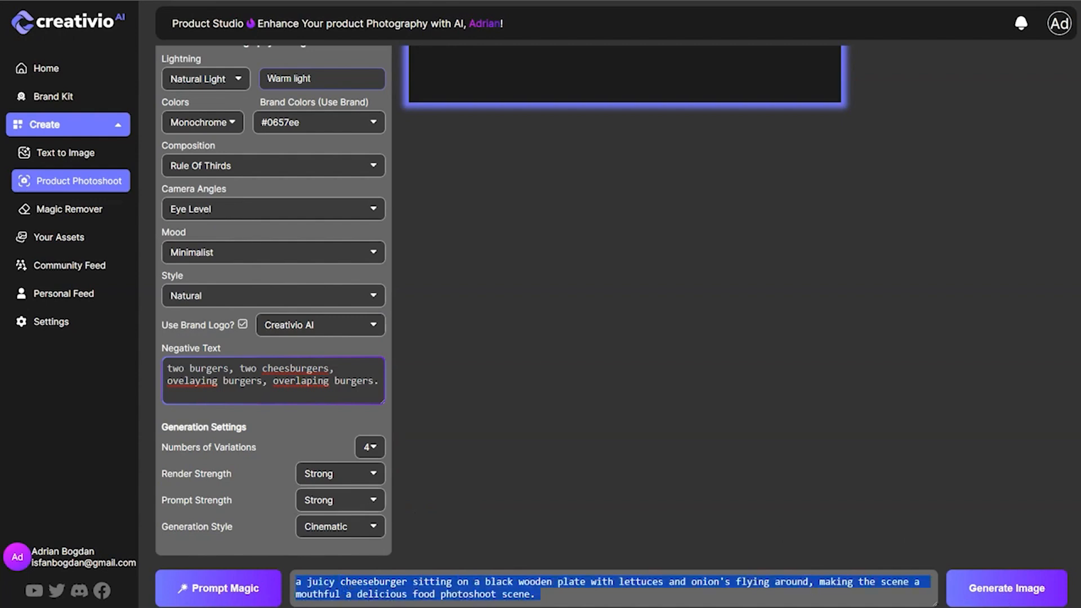
left_click(229, 589)
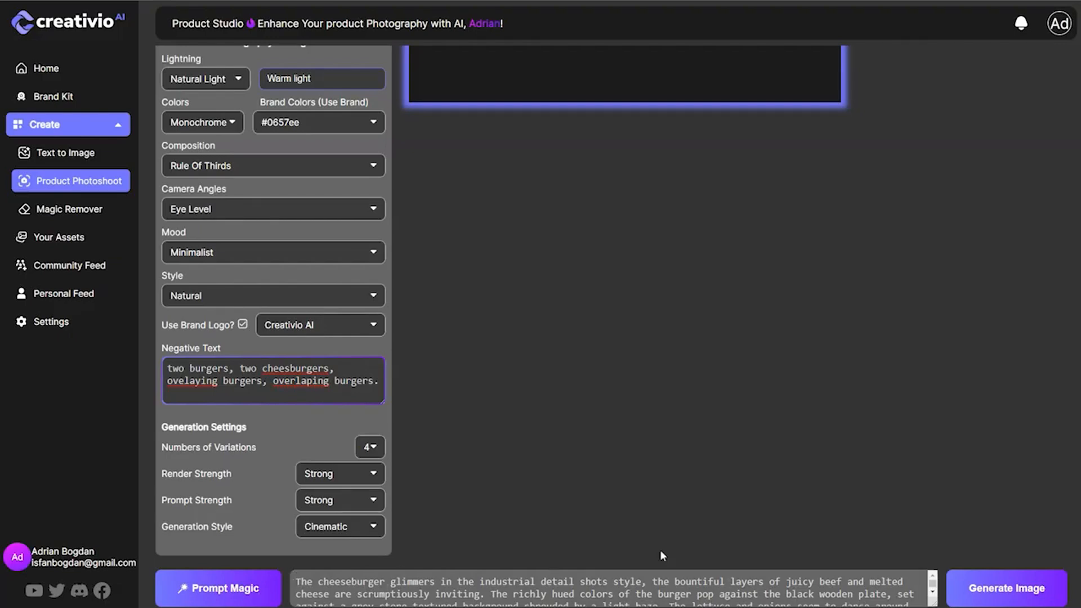
left_click_drag(557, 581, 696, 581)
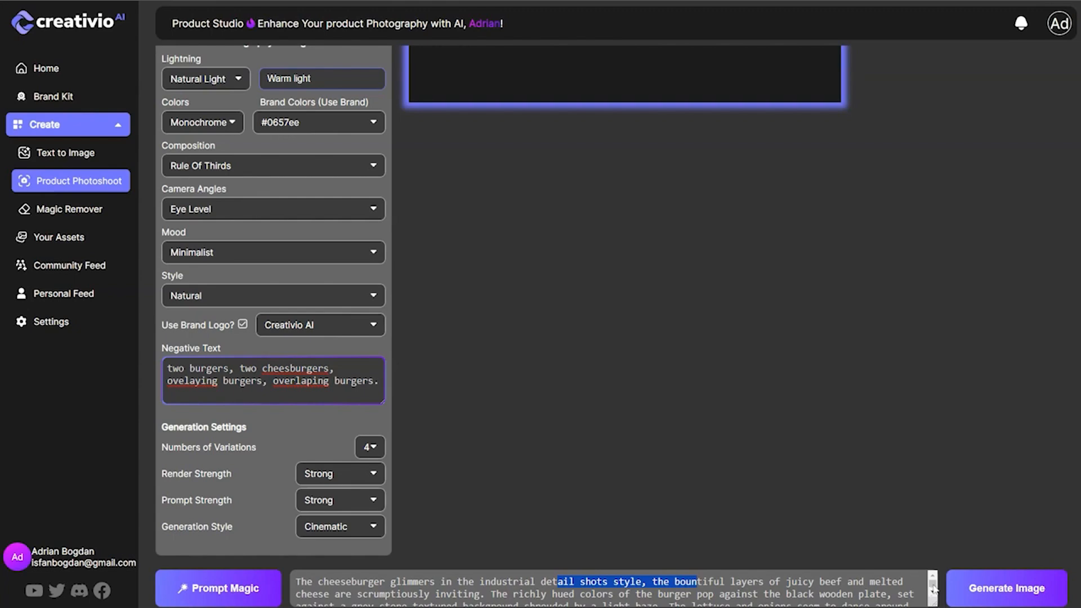
left_click(696, 582)
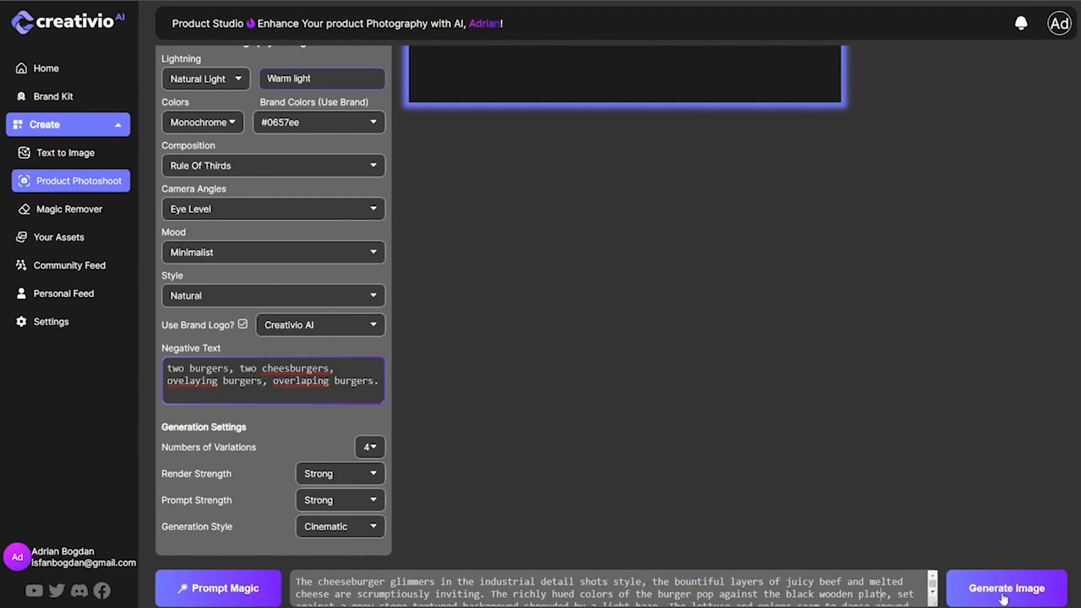
left_click(1001, 590)
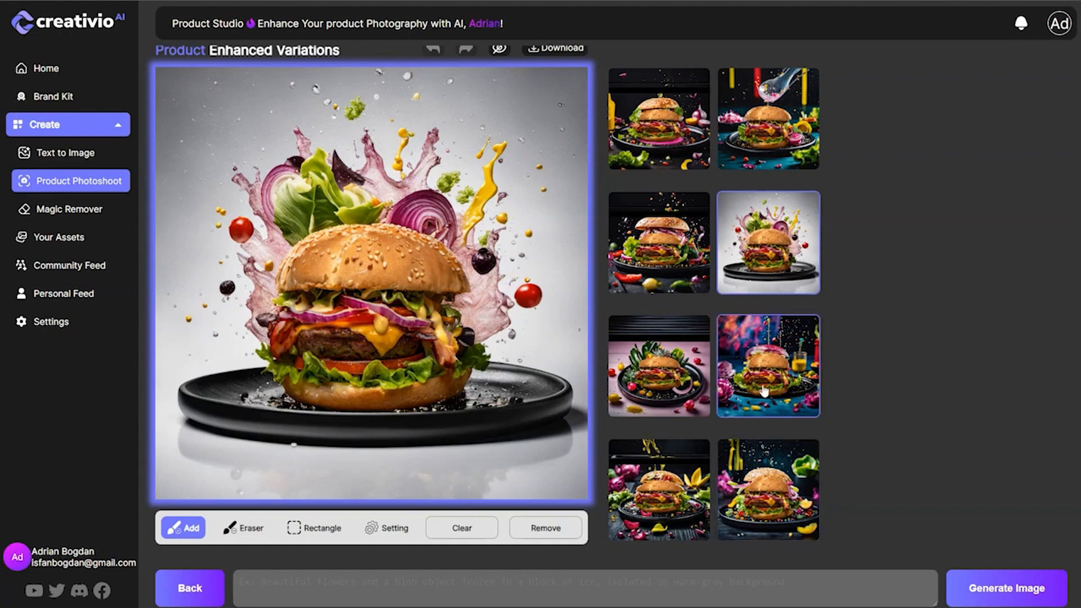
Preview the two blue-table burger variations and generate another set of images from the pasted prompt.
left_click(787, 347)
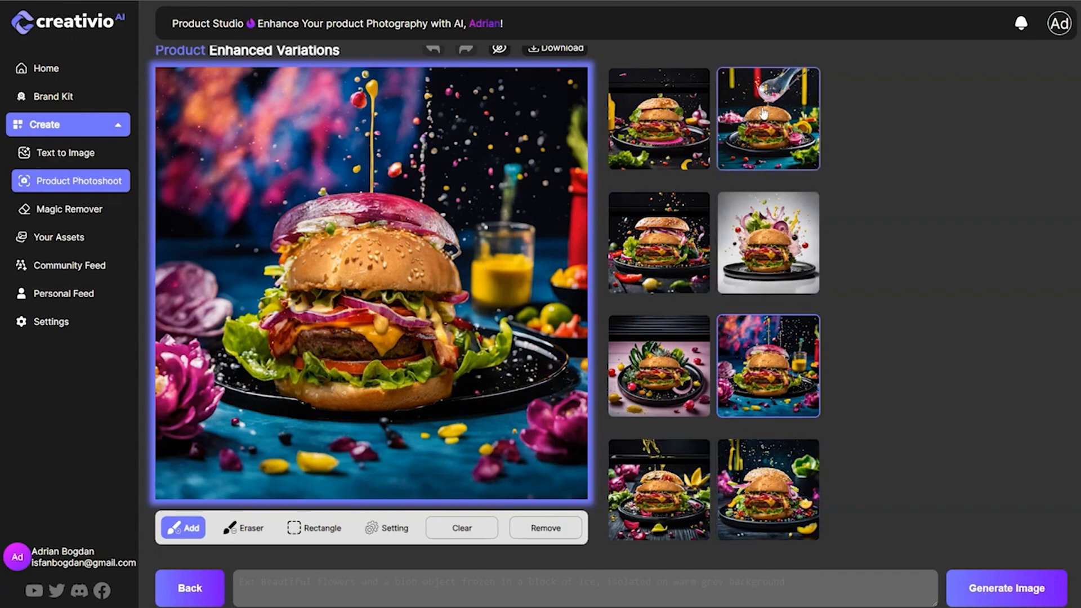
left_click(787, 152)
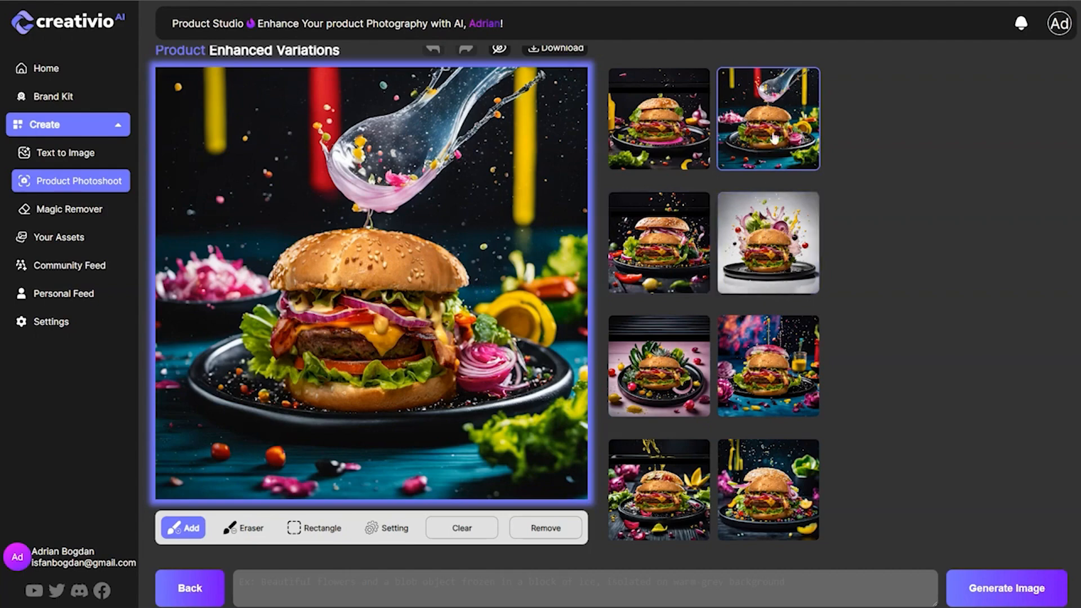
left_click(721, 588)
type("a juicy cheeseburger sitting on a black wooden plate with lettuce and onions flying around it, a splash of mustard behind as a backdrop in a food photography photoshoot scene.")
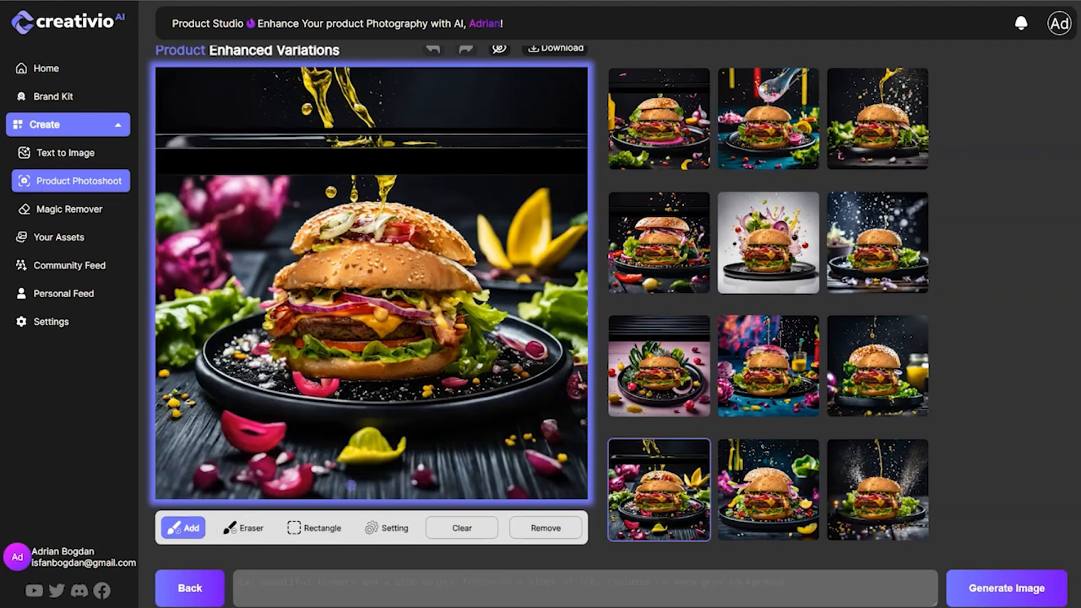
Mask the extra top bun with a resized brush and regenerate using the prompt "remove burger and replace with background mustard splash".
left_click(386, 527)
left_click_drag(374, 498, 390, 496)
left_click(386, 528)
left_click_drag(387, 496, 402, 496)
mouse_move(295, 243)
left_mouse_down()
mouse_move(378, 229)
mouse_move(475, 254)
mouse_move(445, 226)
mouse_move(400, 212)
mouse_move(325, 223)
mouse_move(288, 249)
mouse_move(323, 219)
mouse_move(401, 207)
mouse_move(455, 230)
mouse_move(476, 254)
left_mouse_up()
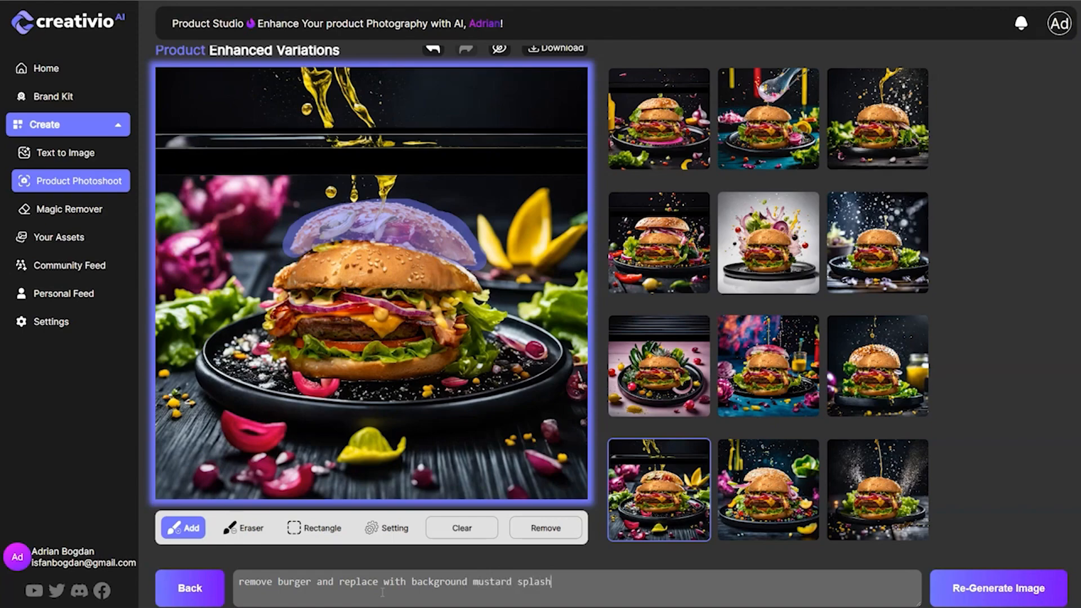
left_click(999, 583)
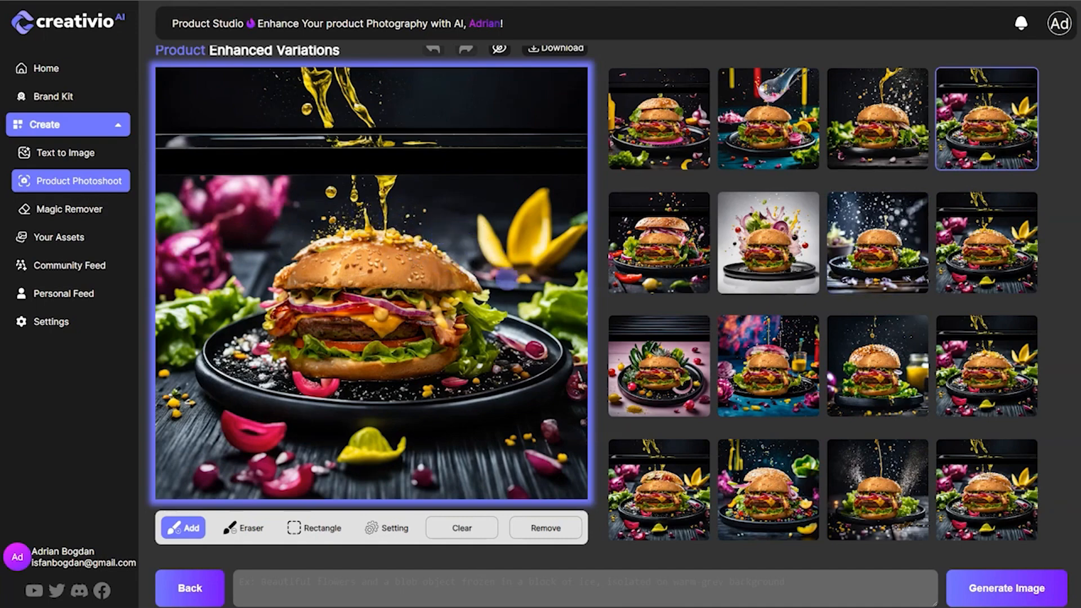
Preview the regenerated burger images and select the first one, with golden mustard splashing on the bun.
left_click(986, 260)
left_click(993, 364)
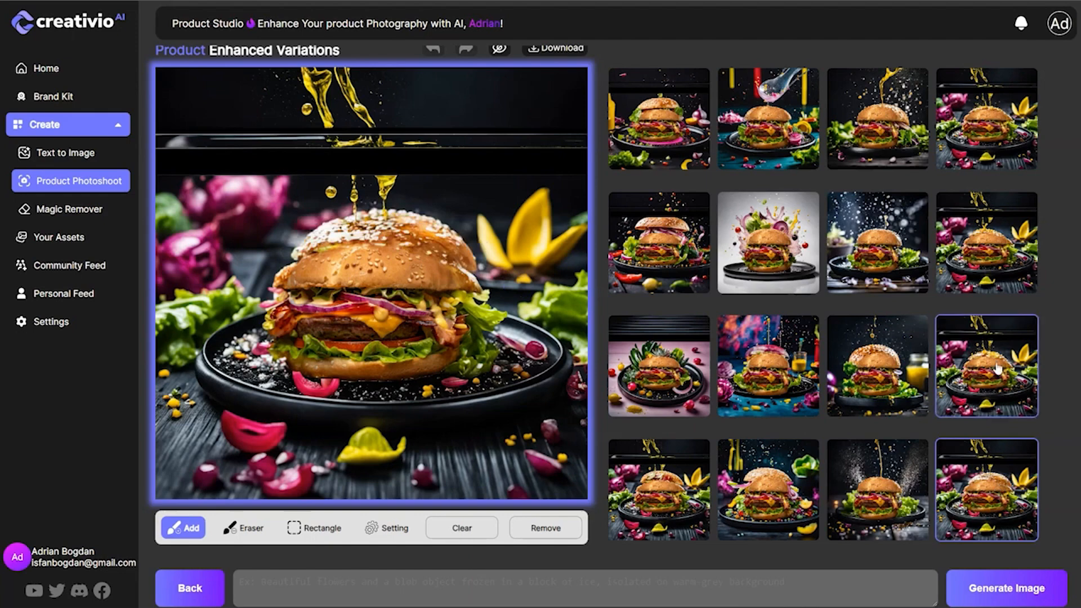
left_click(1006, 263)
left_click(1008, 138)
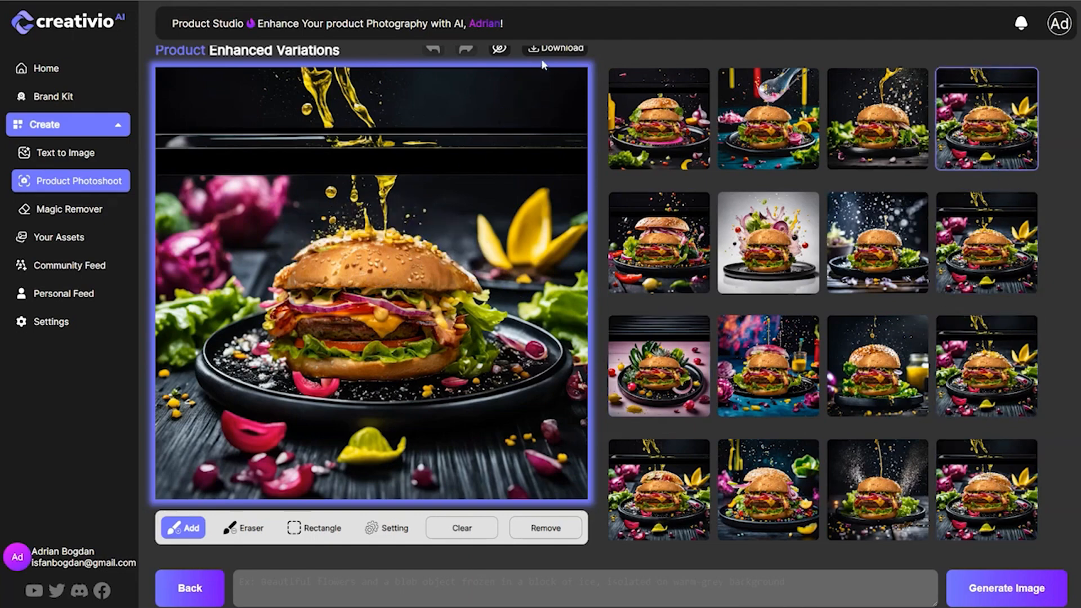
Compare the selected burger image with its previous version and download it.
scroll(518, 135, "up", 1)
left_click(498, 72)
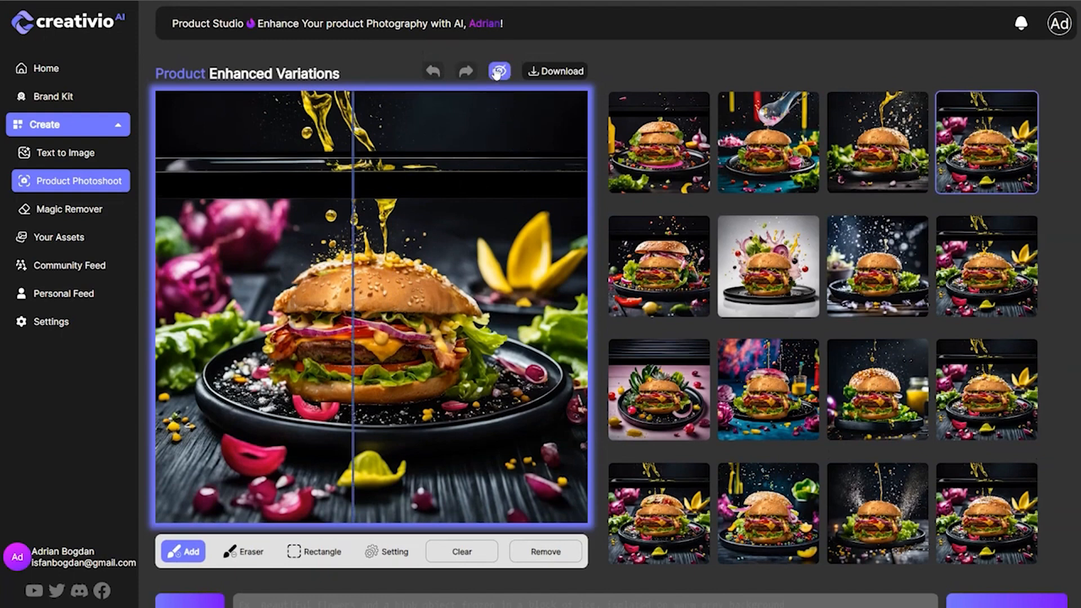
left_click(555, 73)
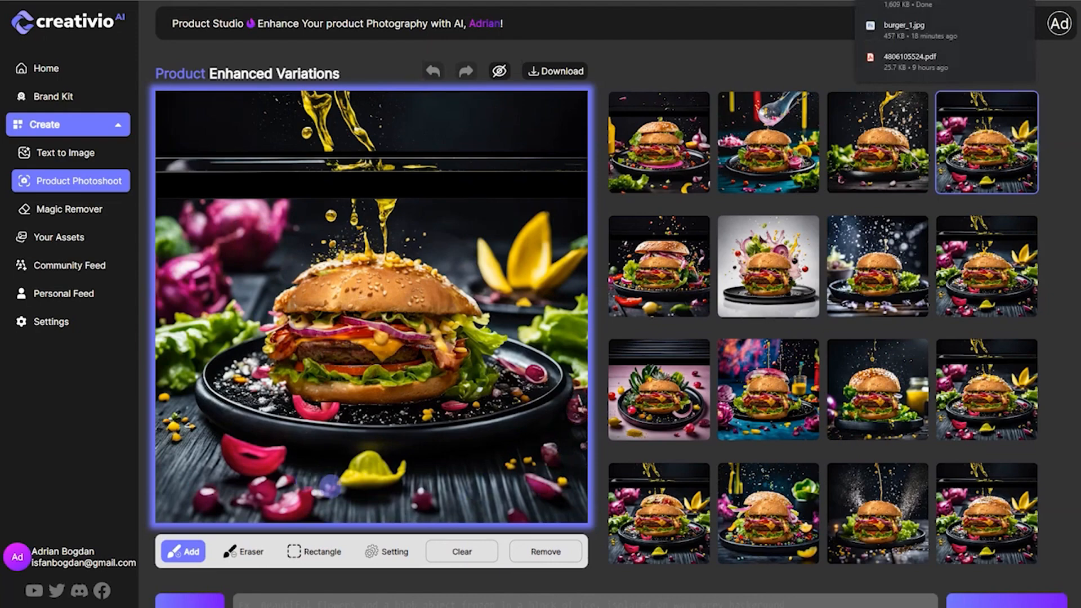
scroll(330, 485, "down", 1)
scroll(309, 410, "up", 1)
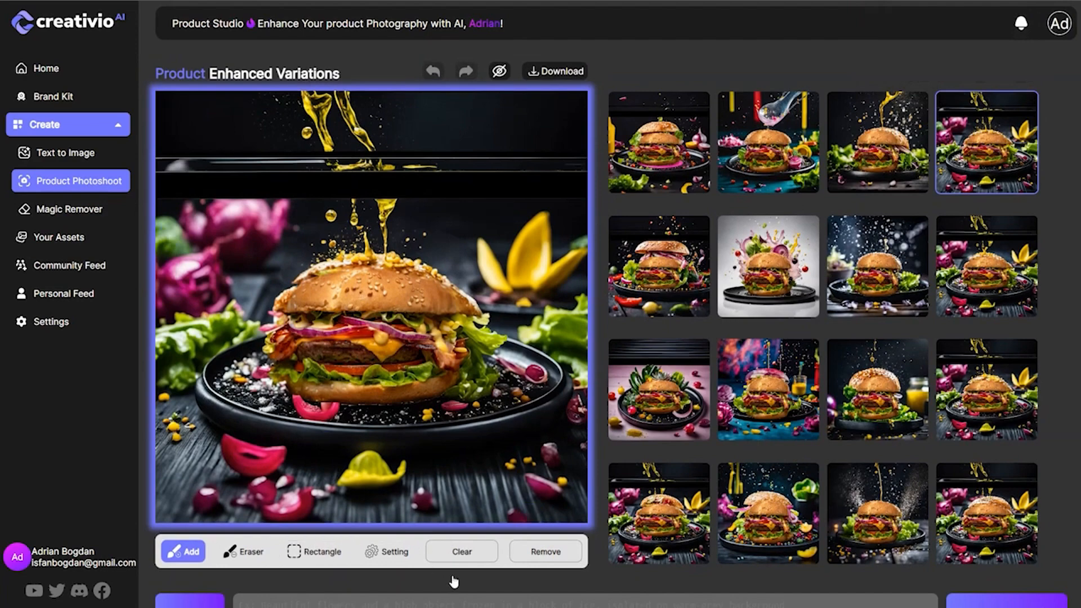
scroll(453, 581, "down", 1)
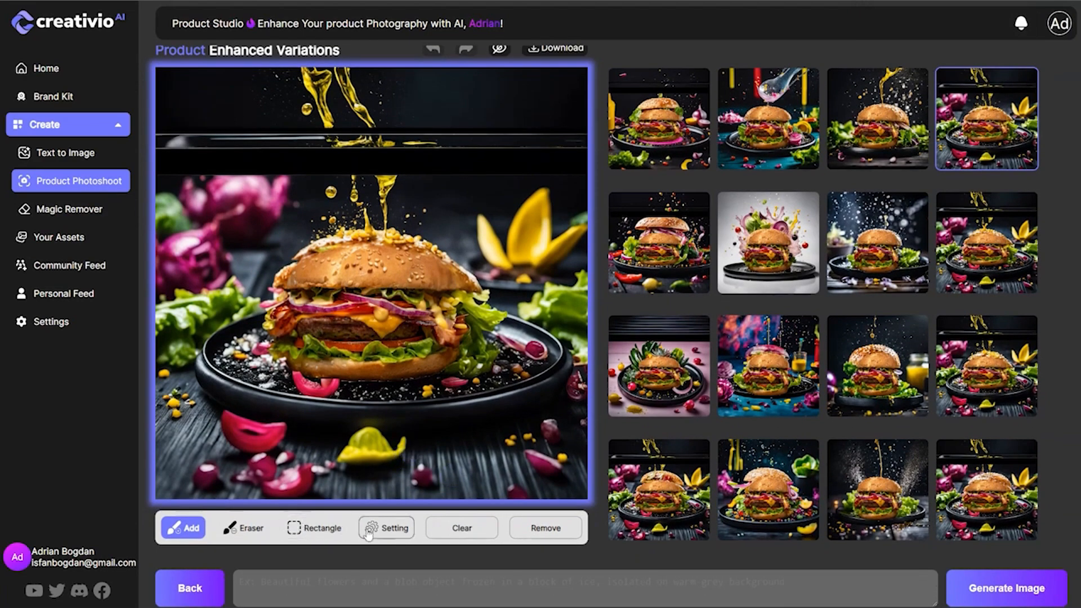
Open the white-background burger image in Magic Remover and erase the two floating tomatoes and the dark berry left of the burger.
left_click(66, 214)
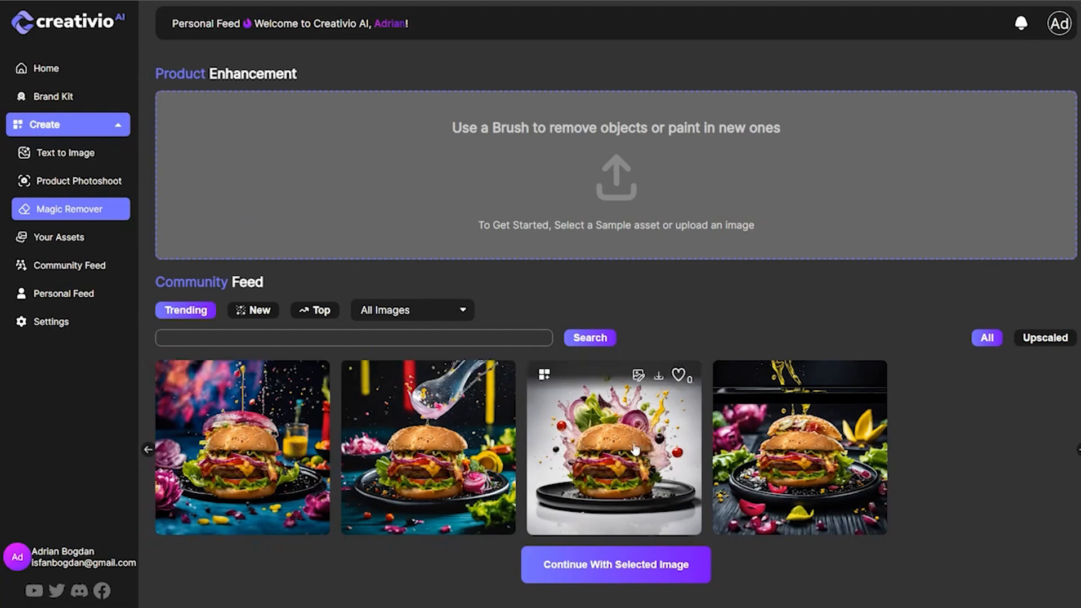
left_click(636, 565)
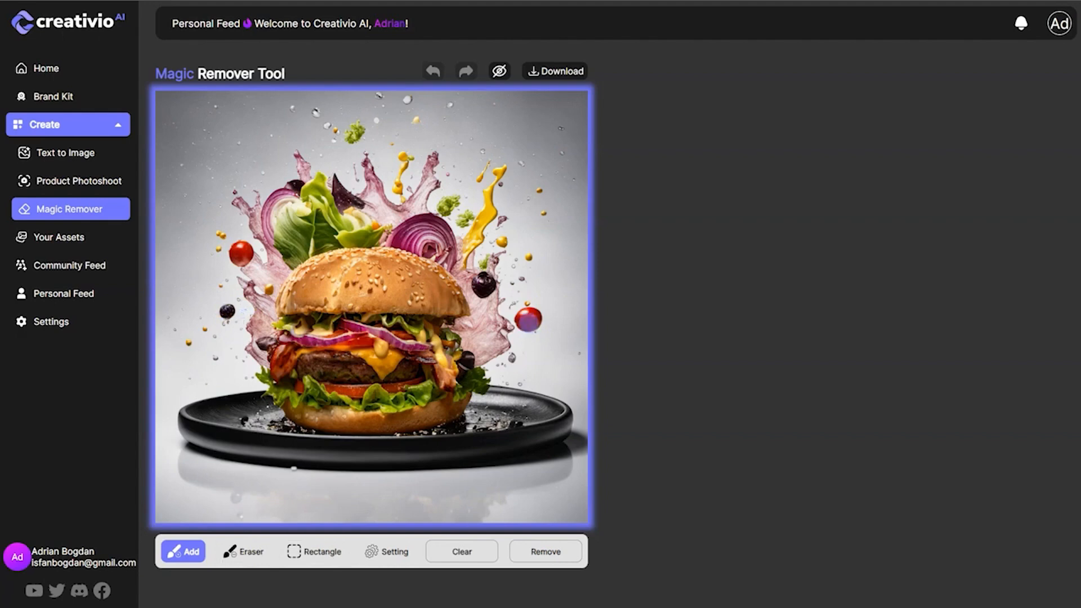
left_click(527, 322)
mouse_move(528, 322)
left_mouse_down()
mouse_move(538, 310)
mouse_move(543, 330)
mouse_move(526, 326)
left_mouse_up()
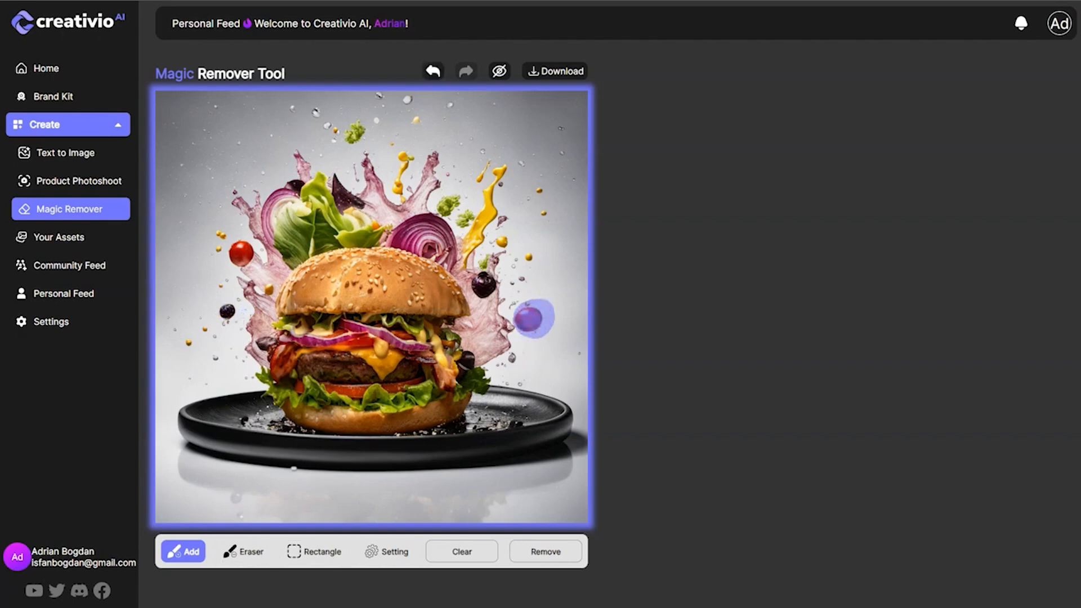
mouse_move(241, 257)
left_mouse_down()
mouse_move(245, 248)
mouse_move(236, 260)
left_mouse_up()
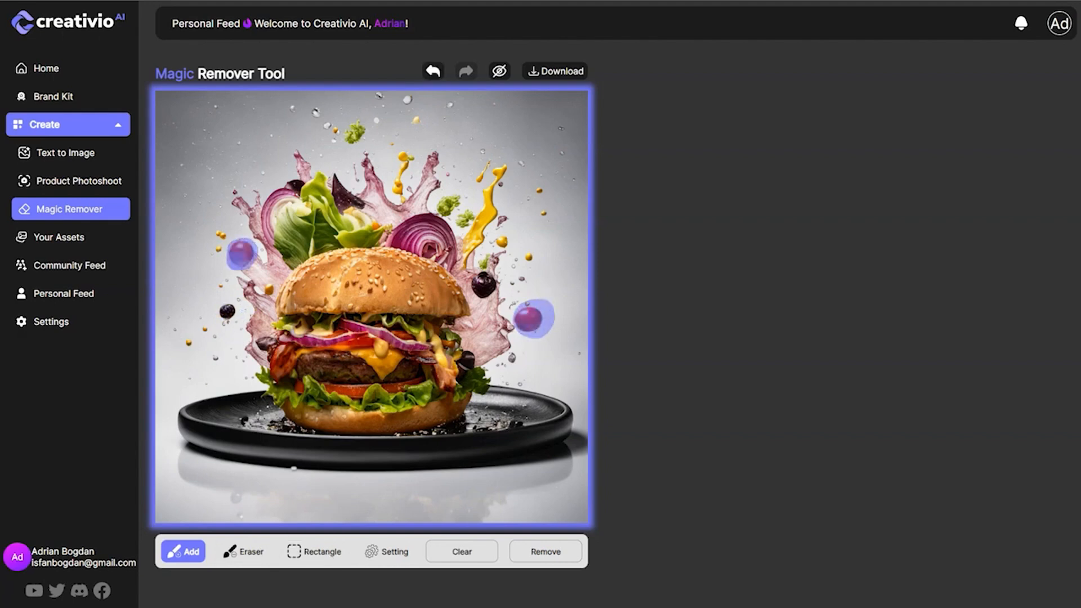
left_click_drag(227, 313, 227, 311)
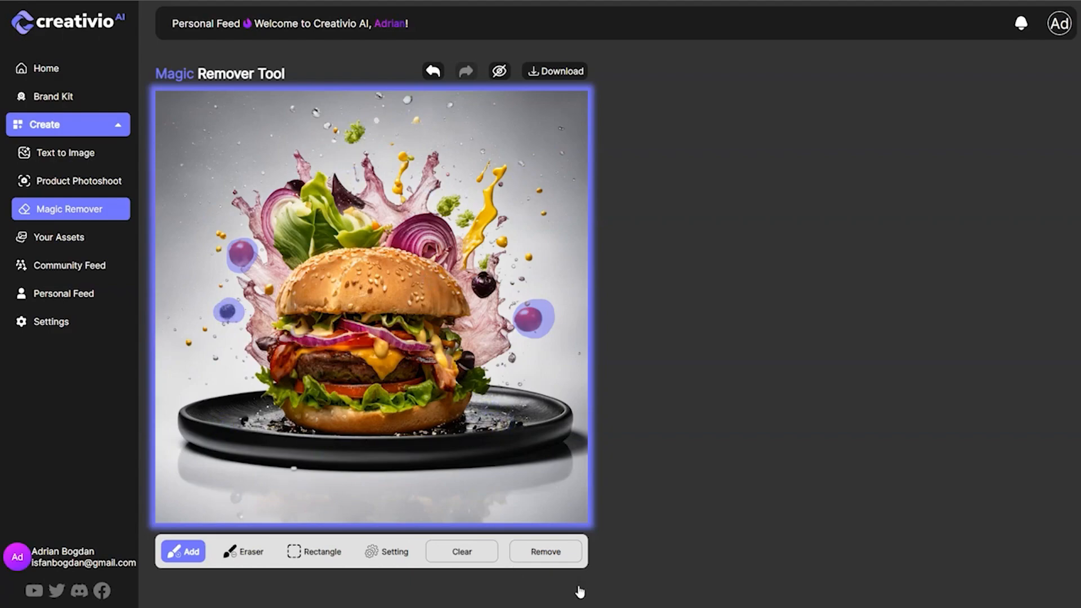
left_click(541, 559)
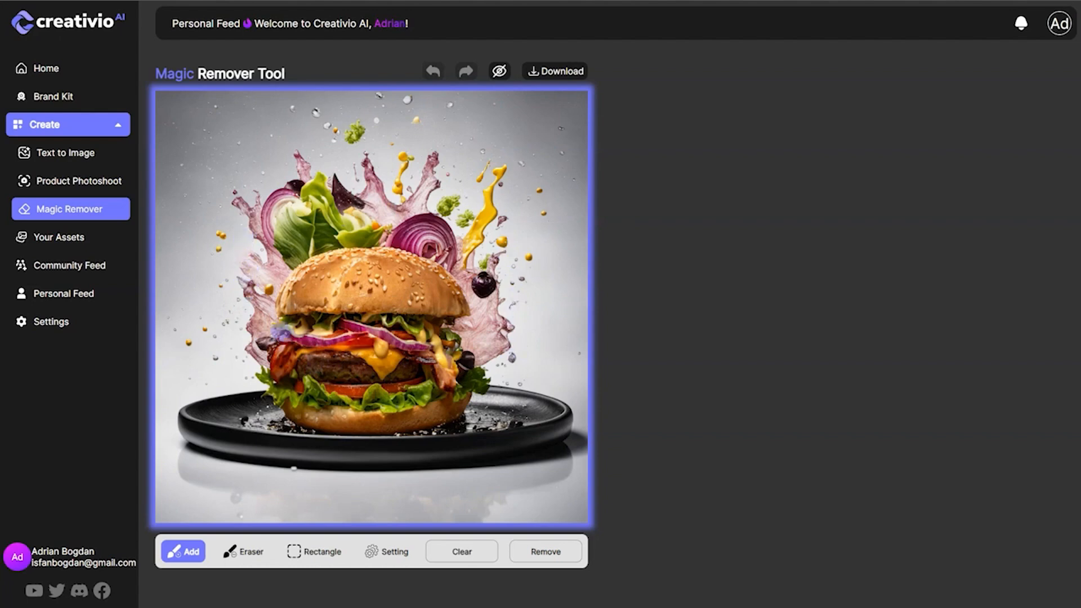
Compare the retouched burger image with its original in the before-and-after view.
left_click(499, 72)
left_click(501, 73)
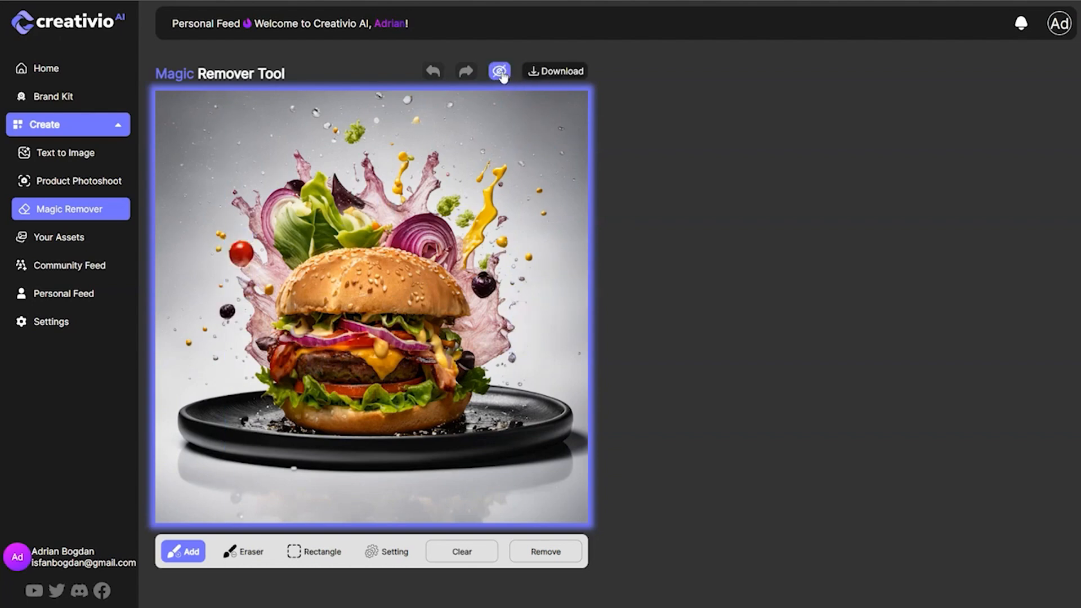
left_click(501, 73)
left_click(501, 73)
left_click(501, 73)
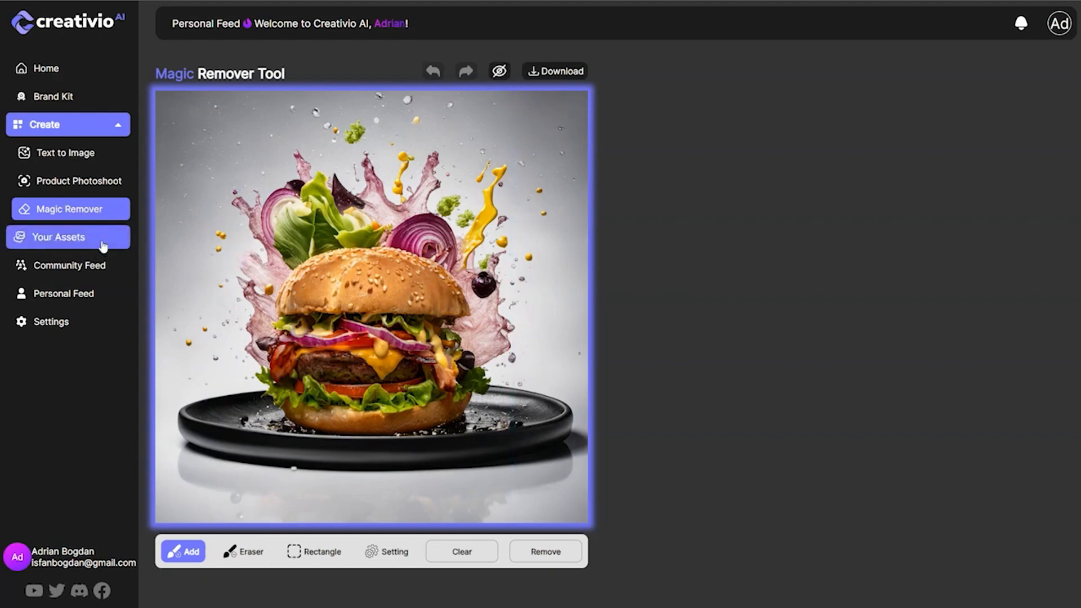
Browse the full list of saved image assets and start a photoshoot from the Bamboo bottle and box asset.
left_click(65, 244)
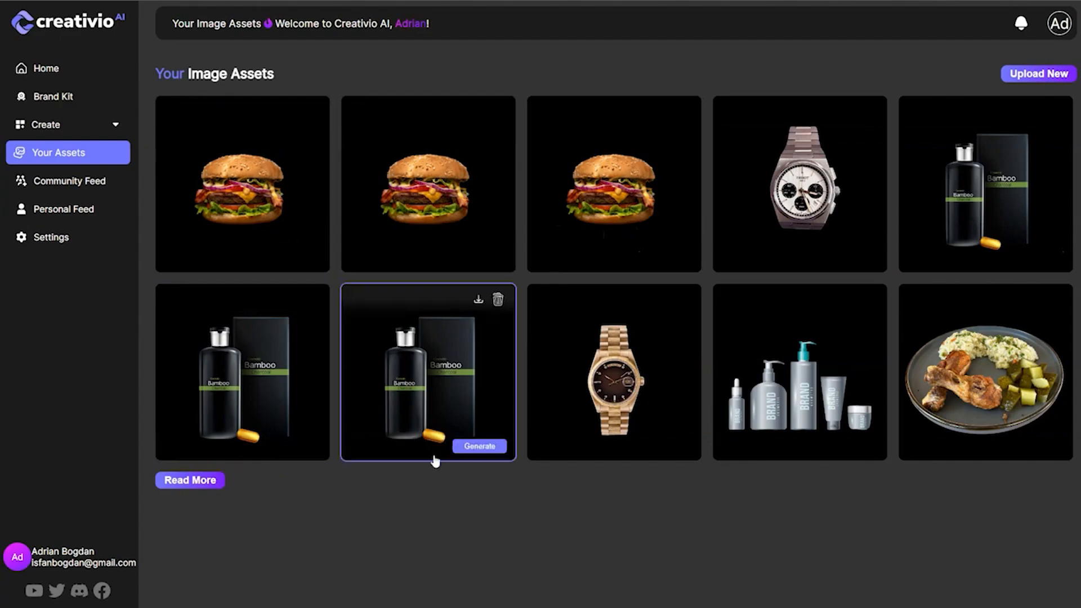
left_click(216, 480)
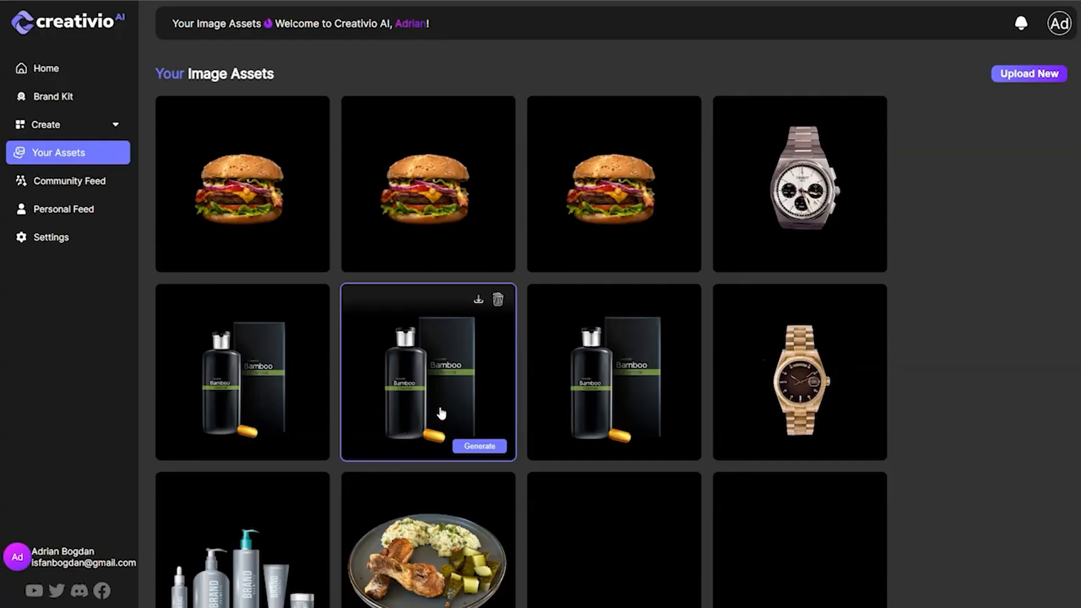
scroll(454, 401, "down", 2)
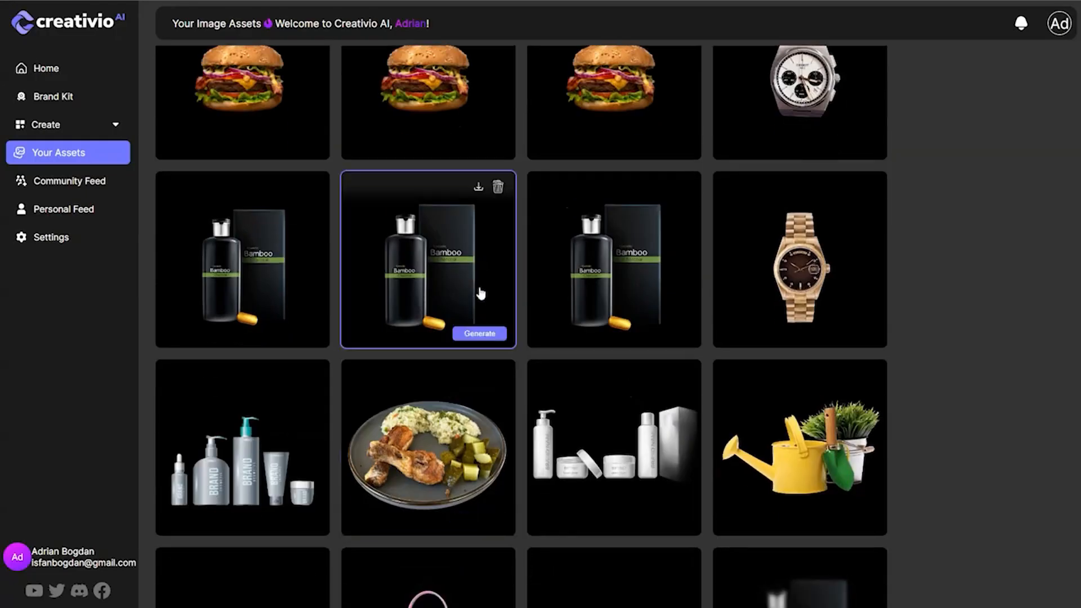
scroll(472, 319, "down", 5)
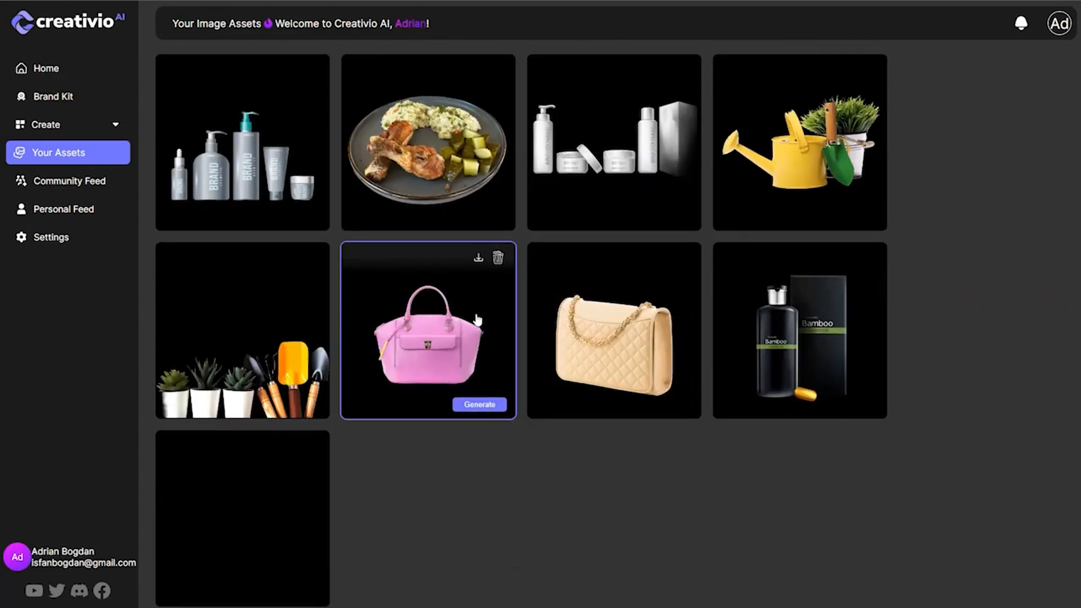
scroll(486, 314, "up", 7)
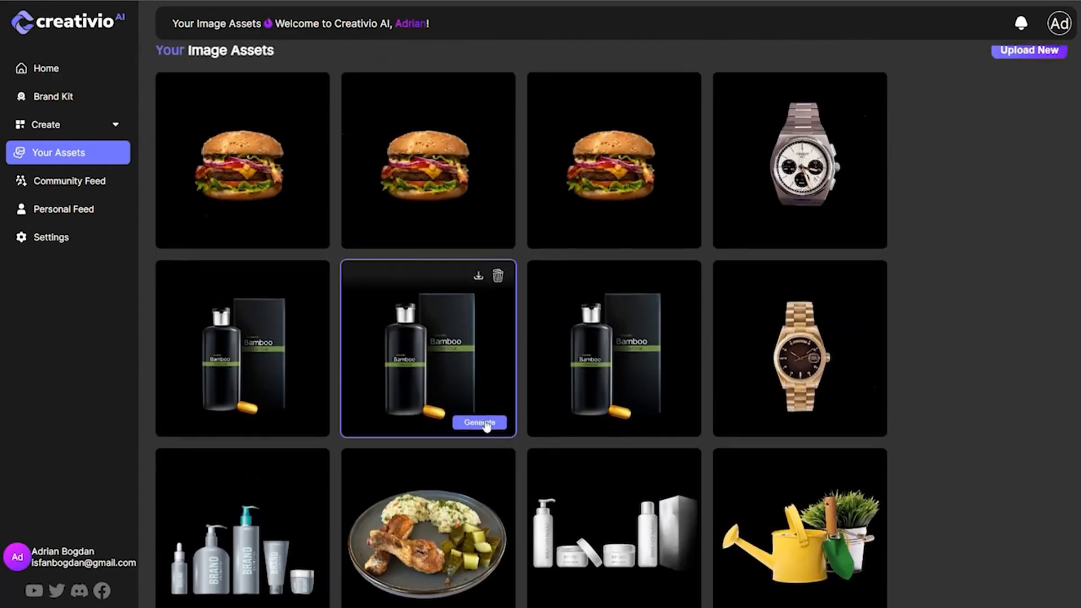
left_click(484, 423)
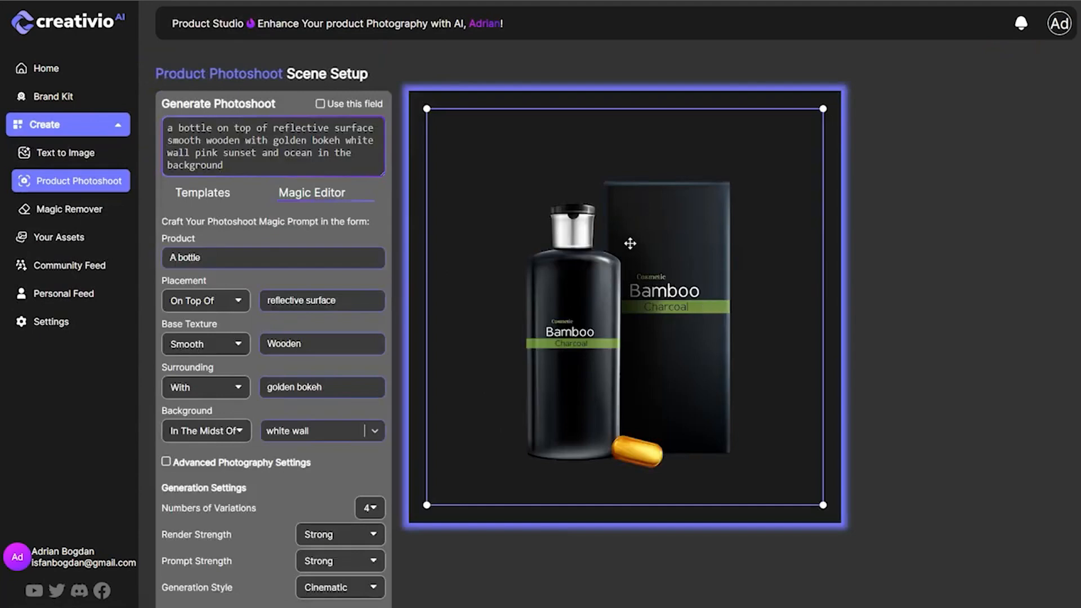
Scale down the Bamboo bottle and box and position them near the centre of the scene canvas.
left_click_drag(427, 108, 416, 99)
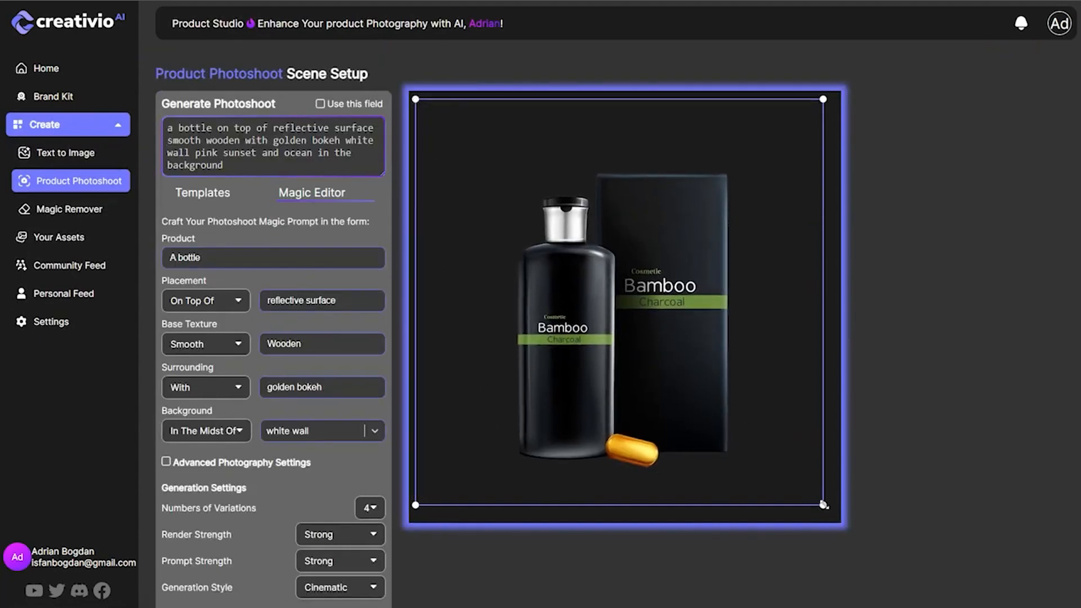
left_click_drag(820, 502, 762, 442)
left_click_drag(611, 323, 655, 371)
scroll(542, 507, "down", 1)
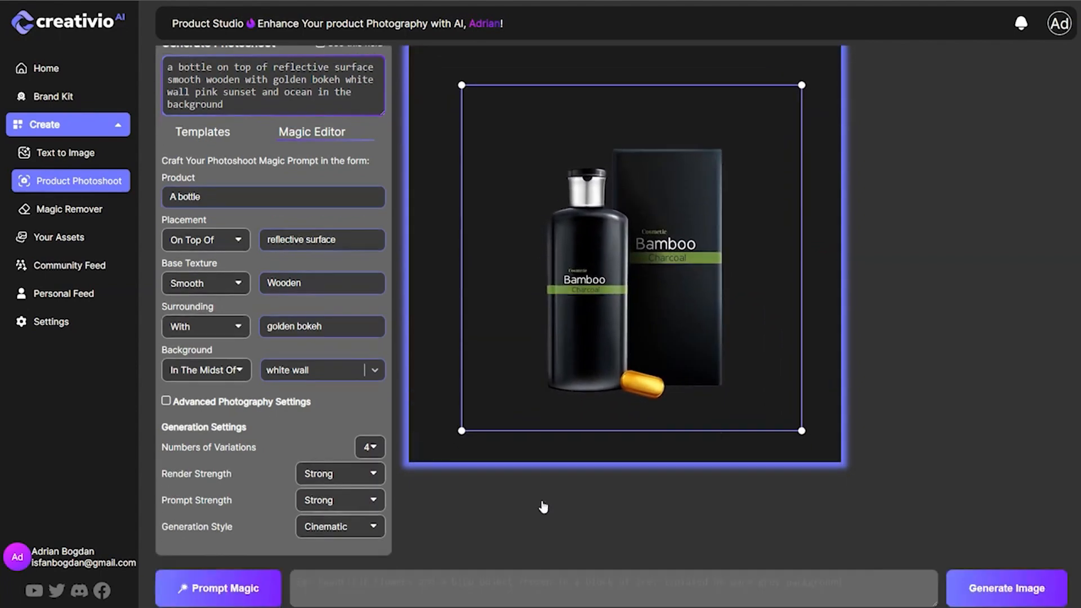
Set the photoshoot's product description to "skincare product mockups".
scroll(372, 422, "up", 1)
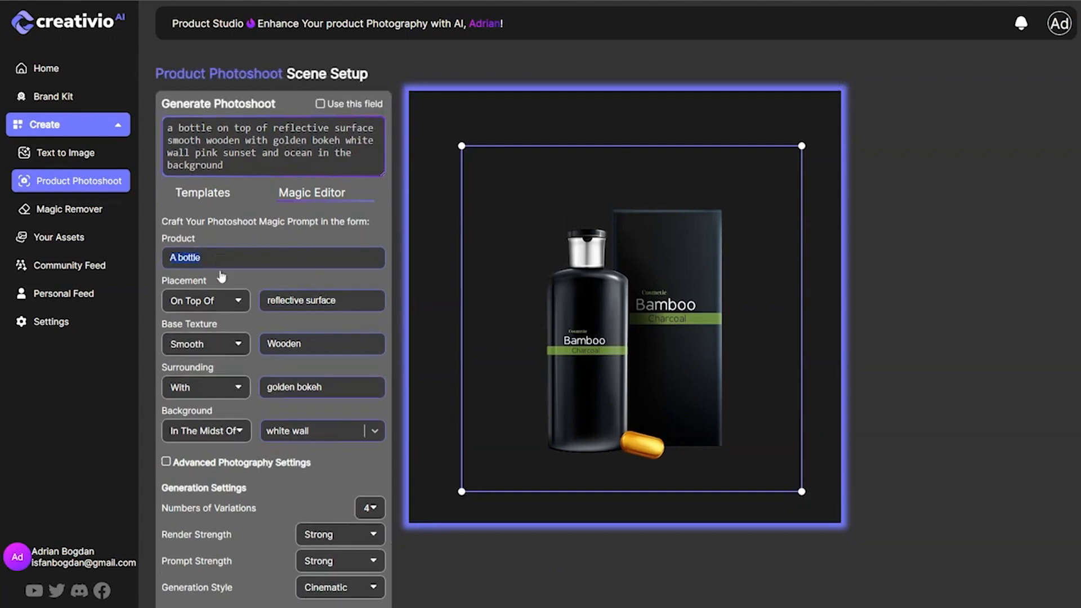
type("skincare")
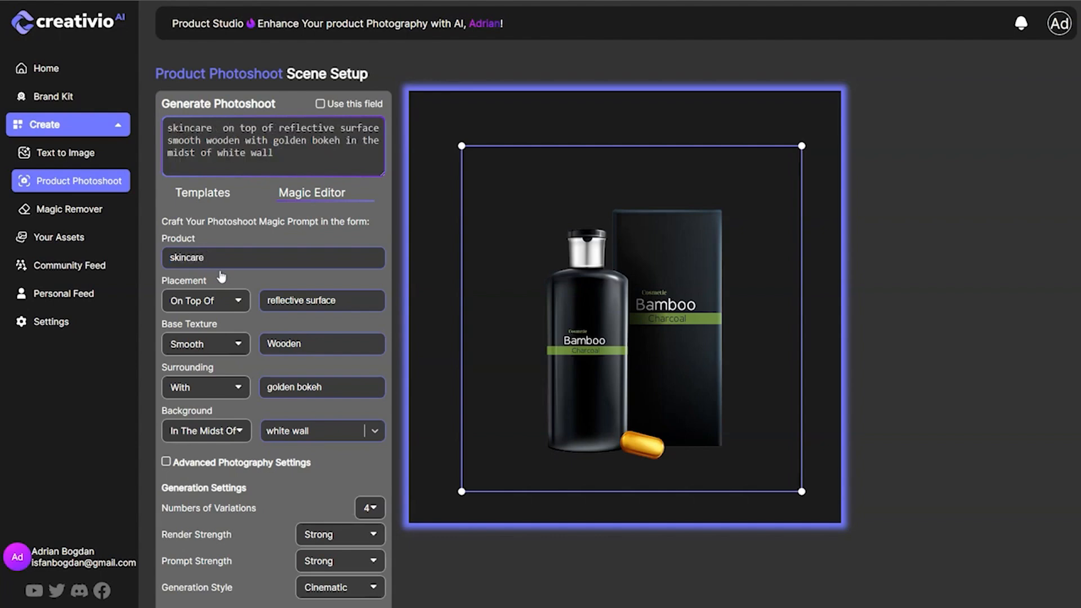
type(" product mockups")
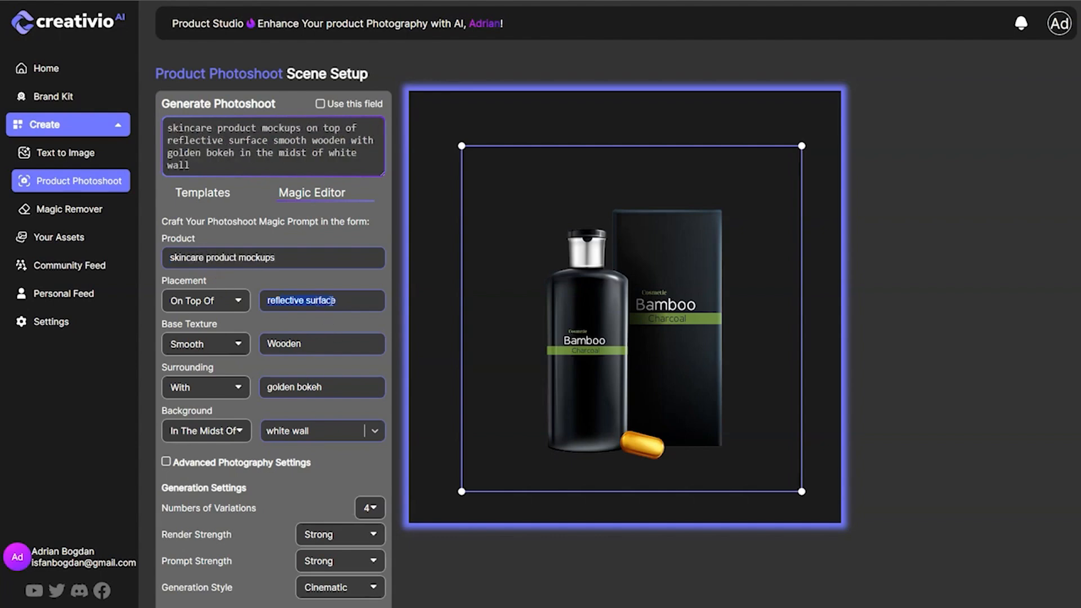
Set the product's placement to Resting On with "bamboo plate" as the supporting surface.
left_click(229, 305)
mouse_move(244, 319)
left_mouse_down()
mouse_move(237, 404)
mouse_move(237, 329)
left_mouse_up()
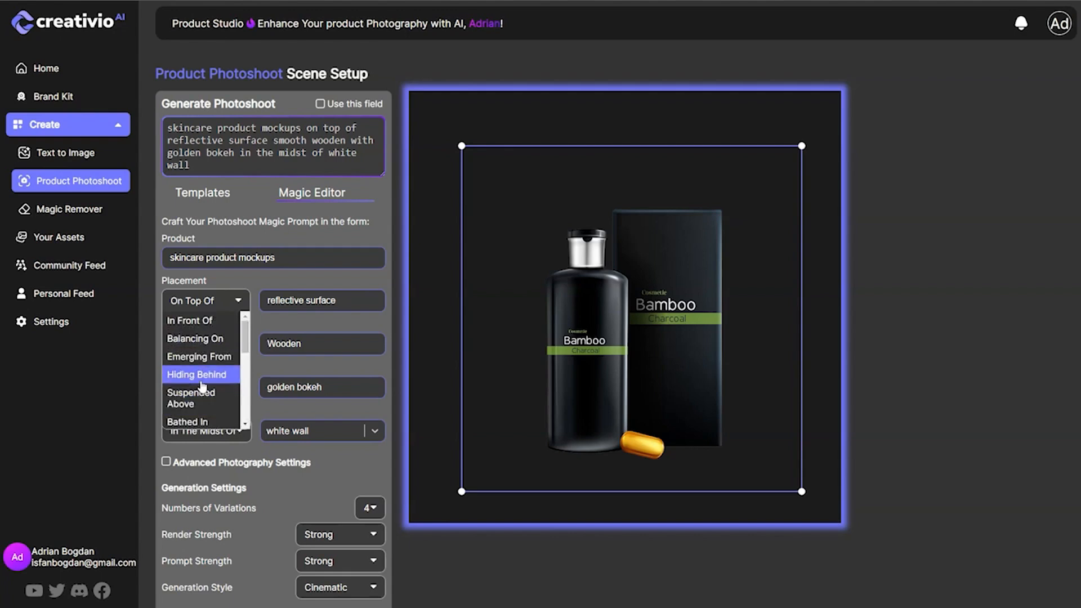
scroll(209, 395, "down", 3)
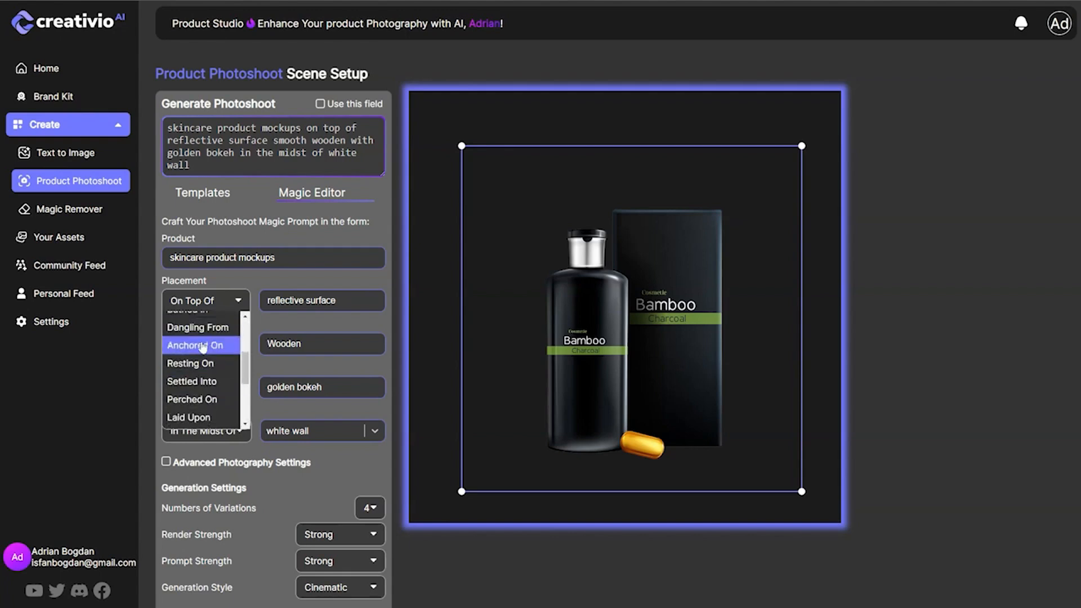
scroll(205, 374, "up", 1)
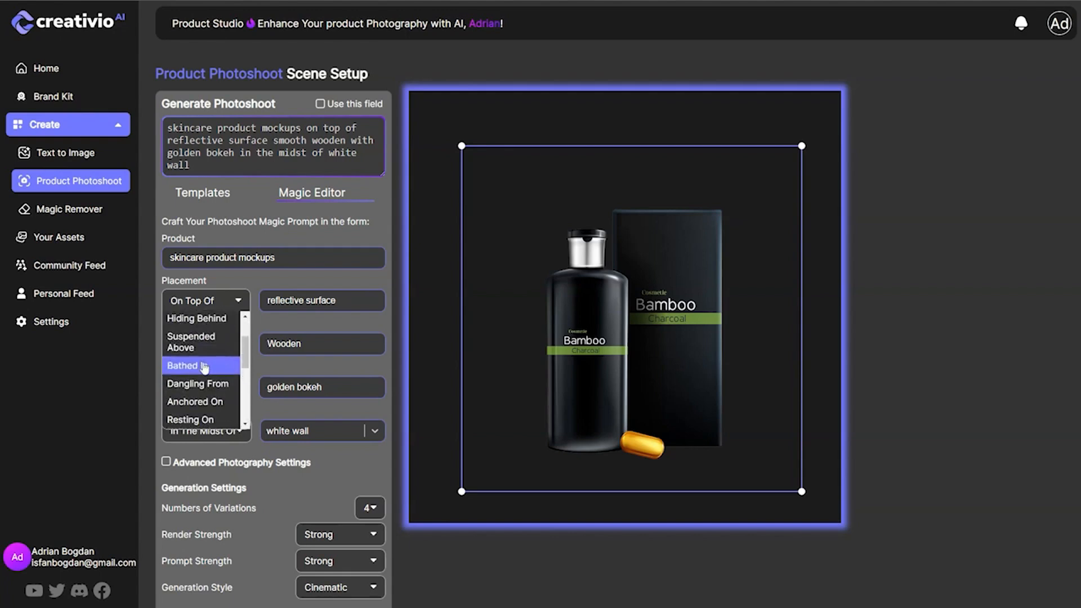
scroll(206, 417, "down", 1)
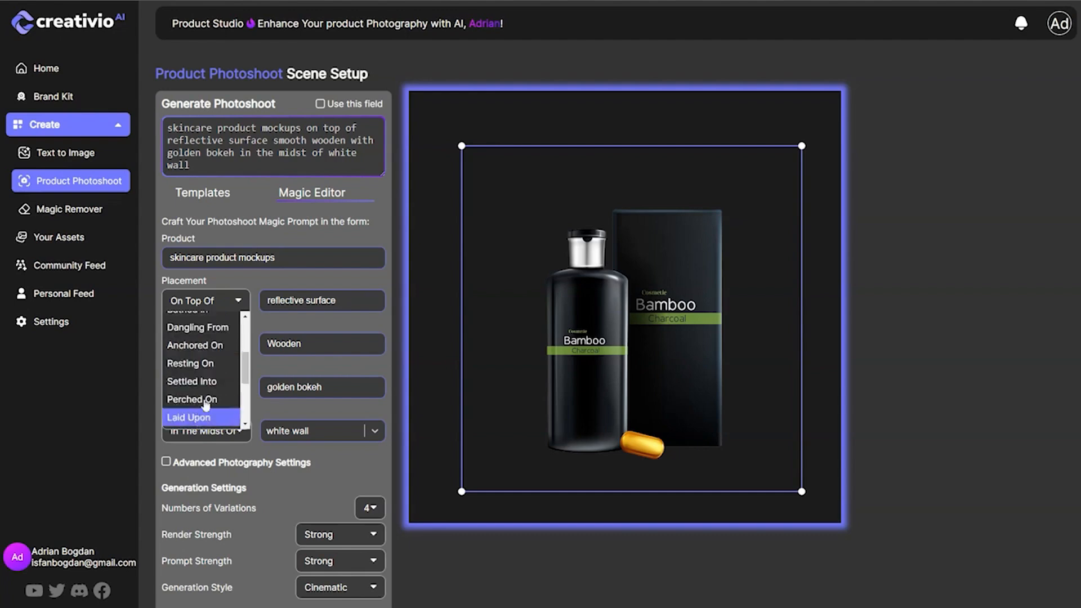
left_click(214, 370)
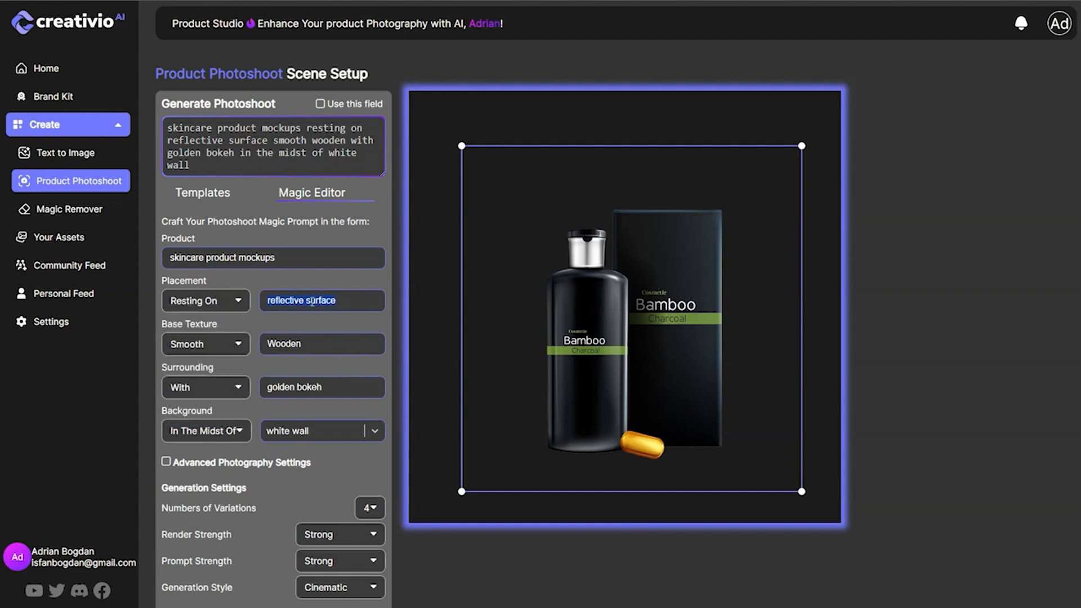
type("bamboo")
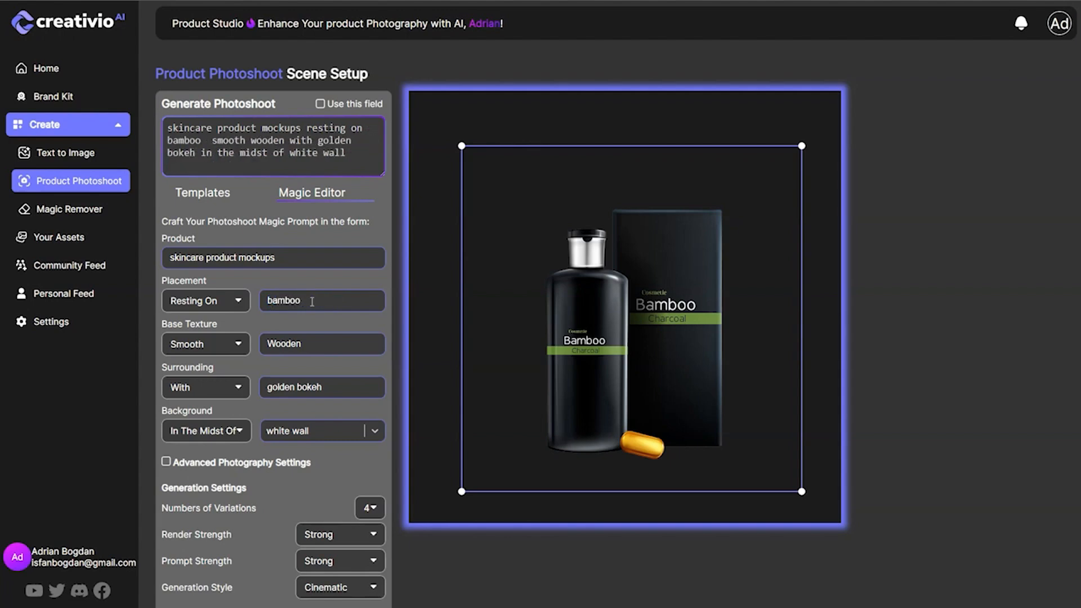
type(" plate")
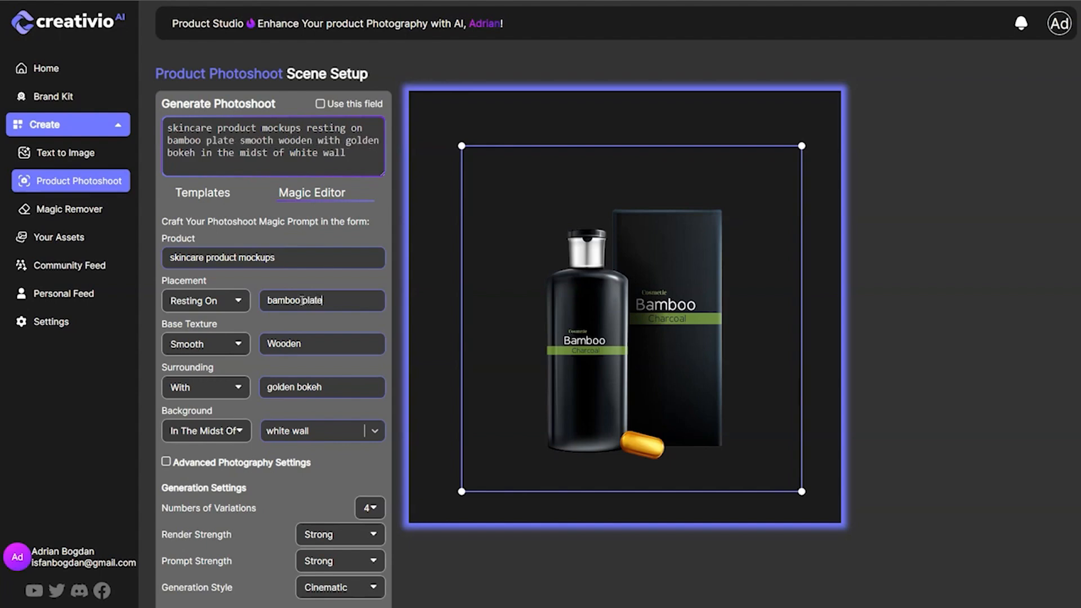
Set the base texture to Wooden and clear its accompanying description text.
left_click(226, 351)
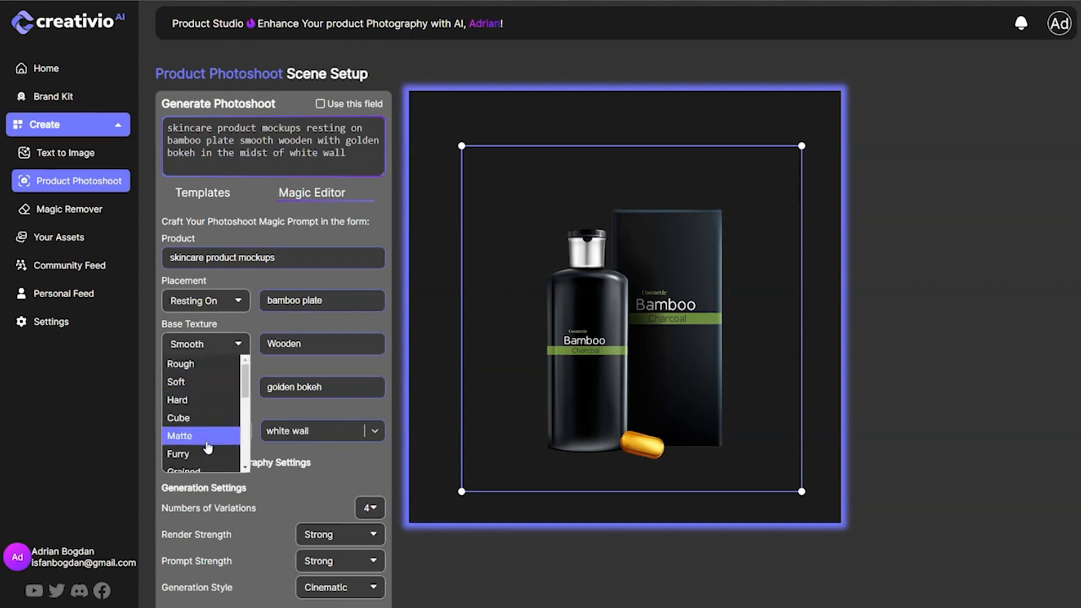
scroll(200, 465, "down", 3)
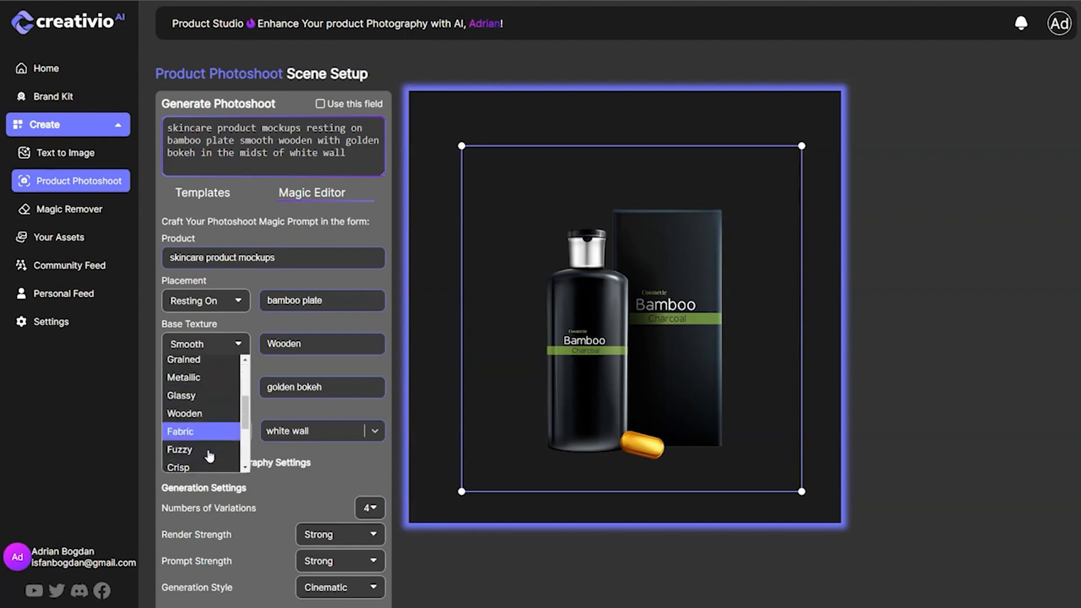
left_click(210, 424)
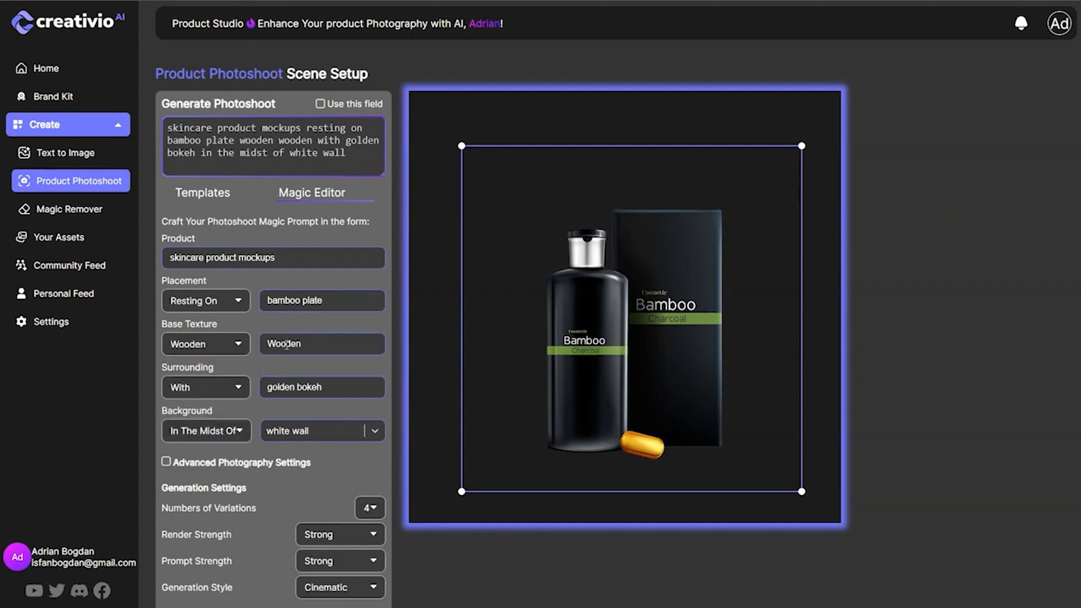
key("BackSpace")
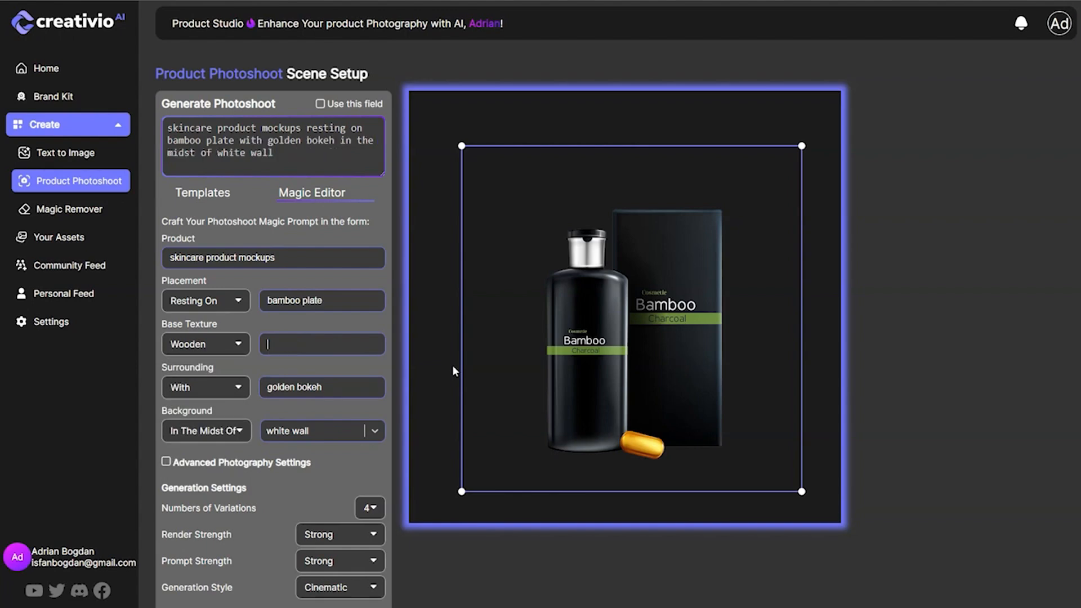
Set the surrounding description to "bamboo sticks" and the background relation to Against.
left_click(226, 393)
left_click(298, 389)
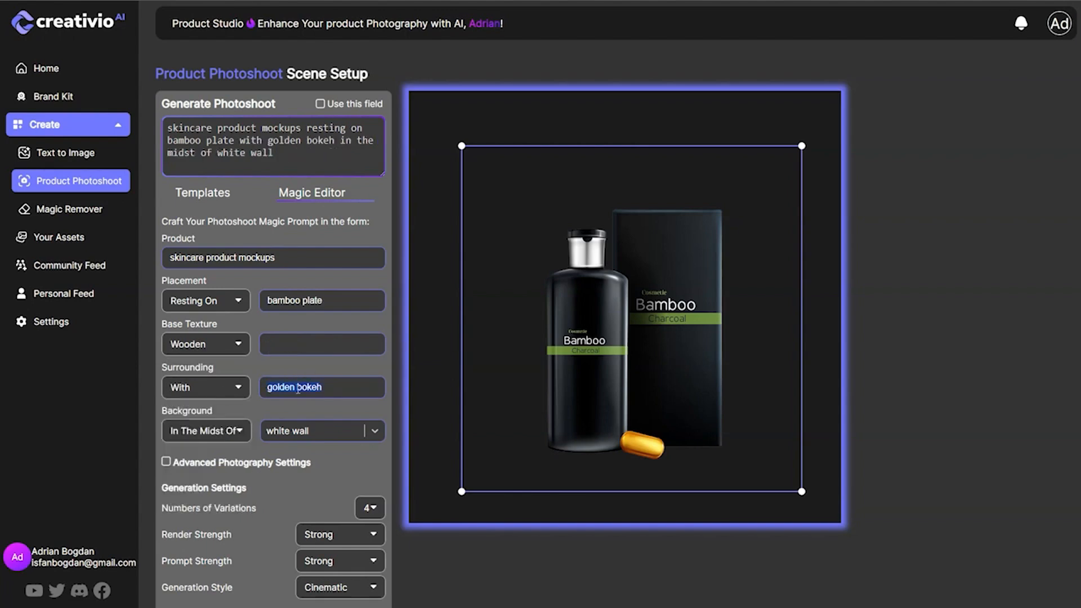
type("bamboo sticks")
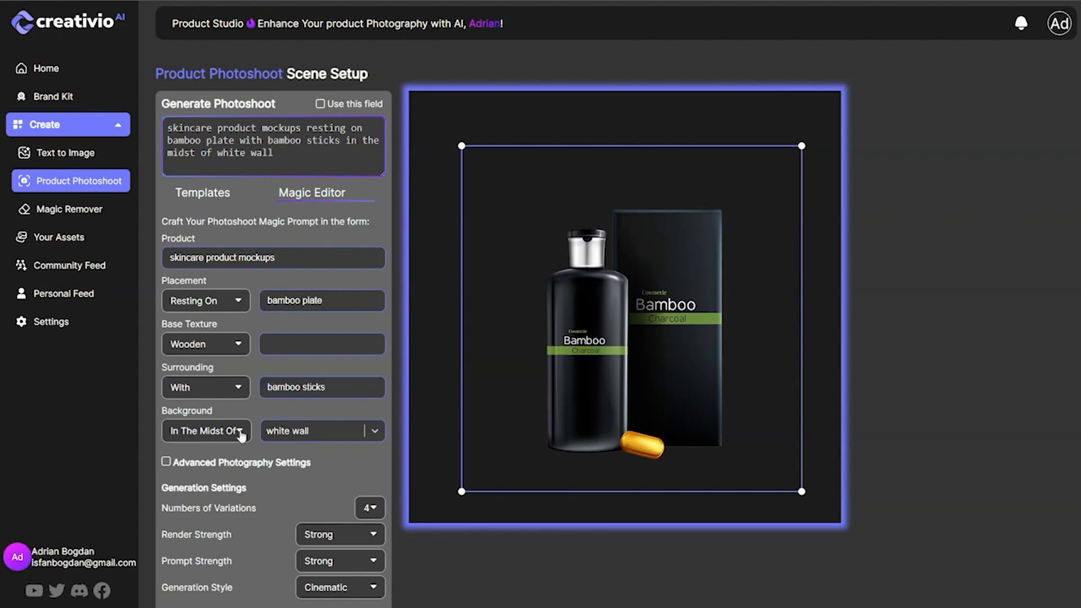
left_click(241, 434)
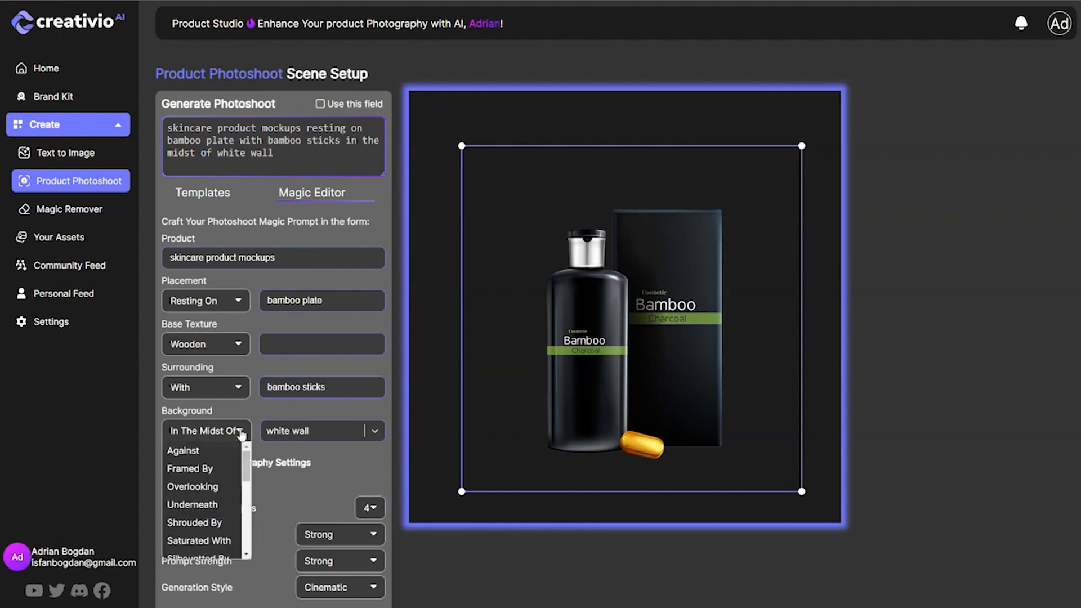
left_click(220, 454)
Look through the preset backdrops and set the background to forest.
left_click(306, 431)
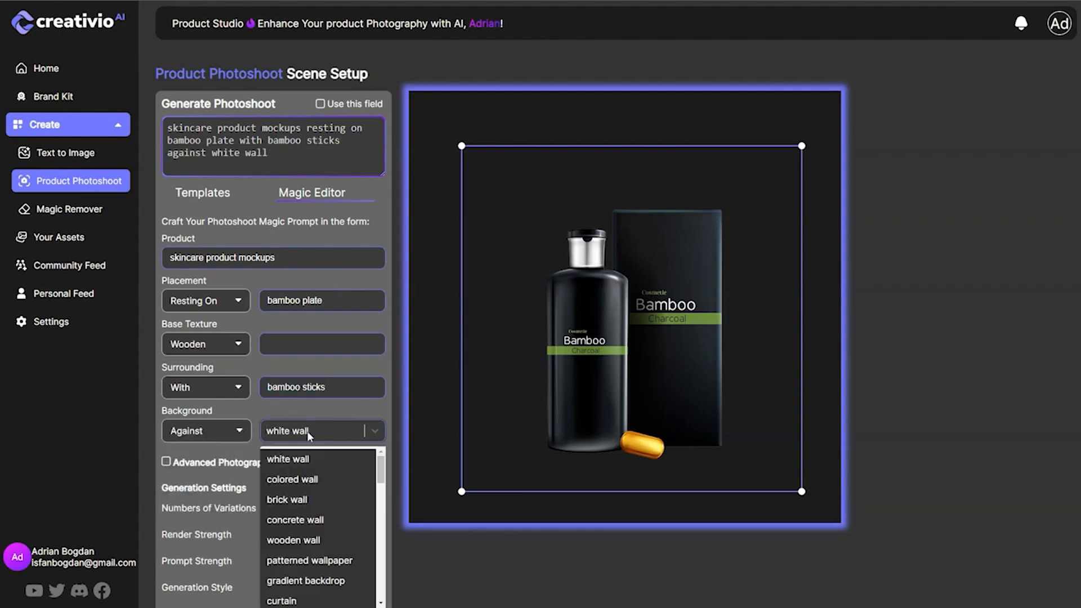
scroll(337, 507, "down", 3)
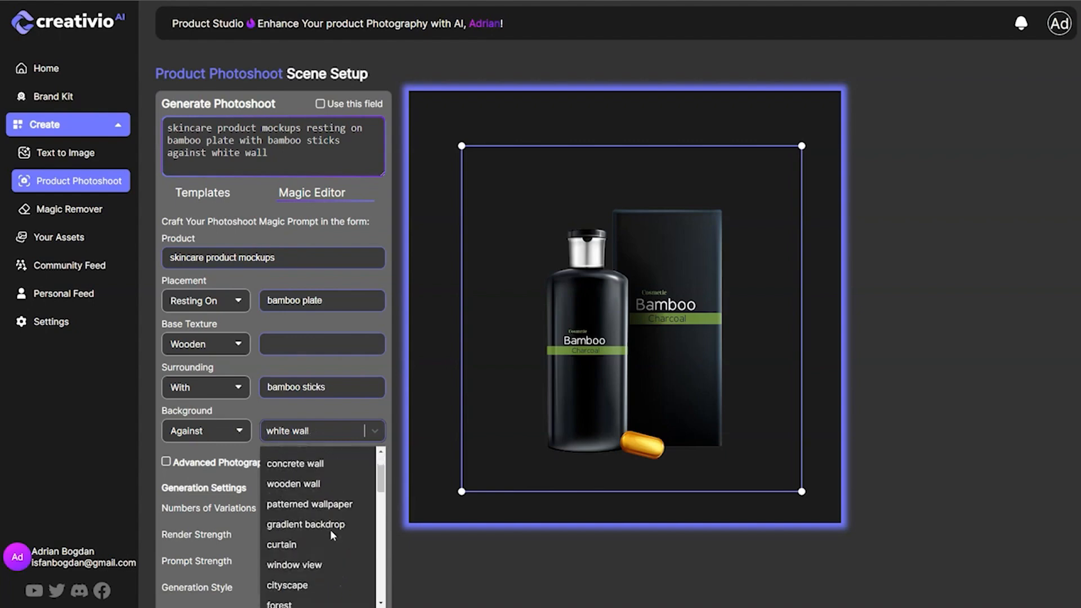
scroll(332, 536, "down", 1)
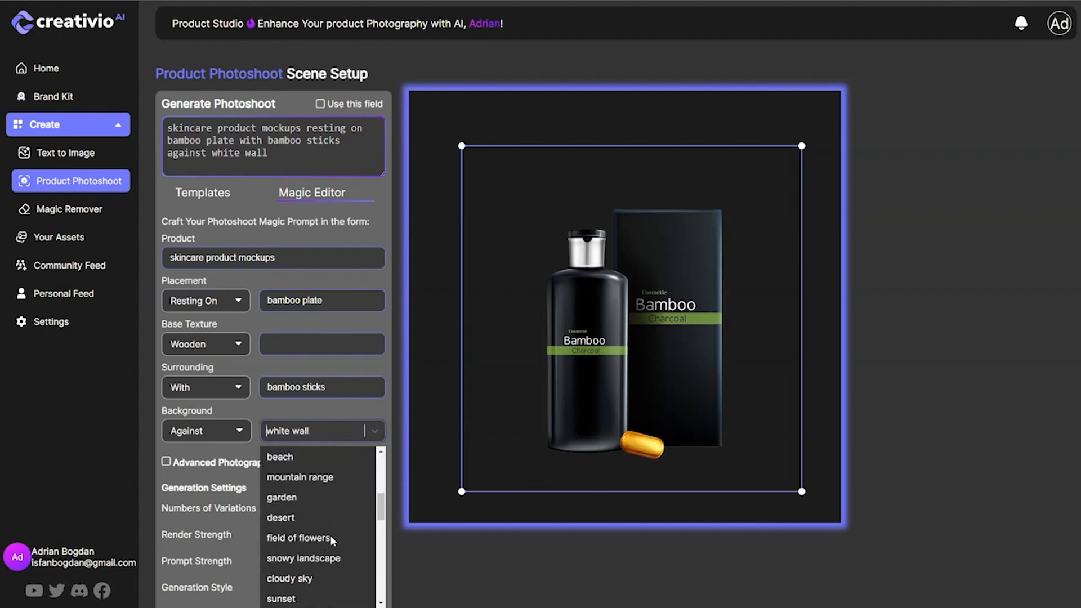
scroll(330, 562, "down", 2)
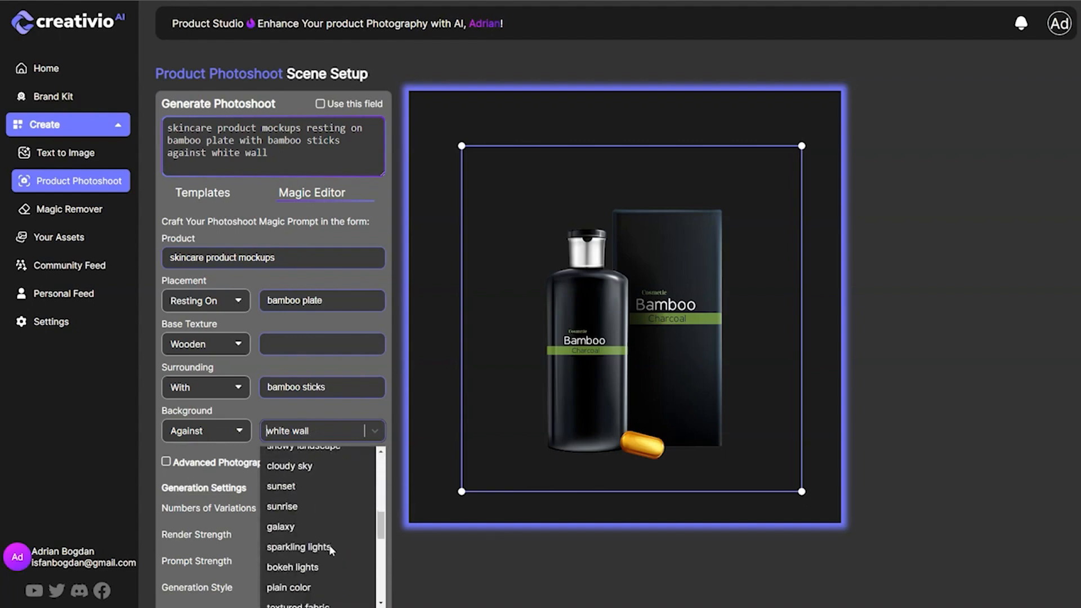
scroll(328, 548, "down", 1)
scroll(326, 554, "down", 2)
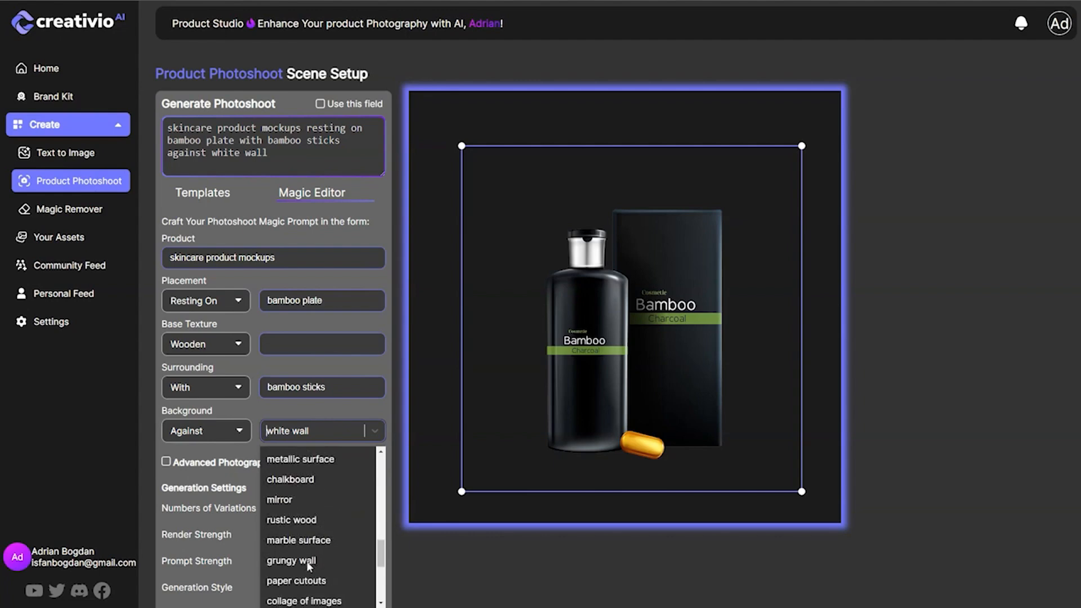
scroll(321, 557, "down", 3)
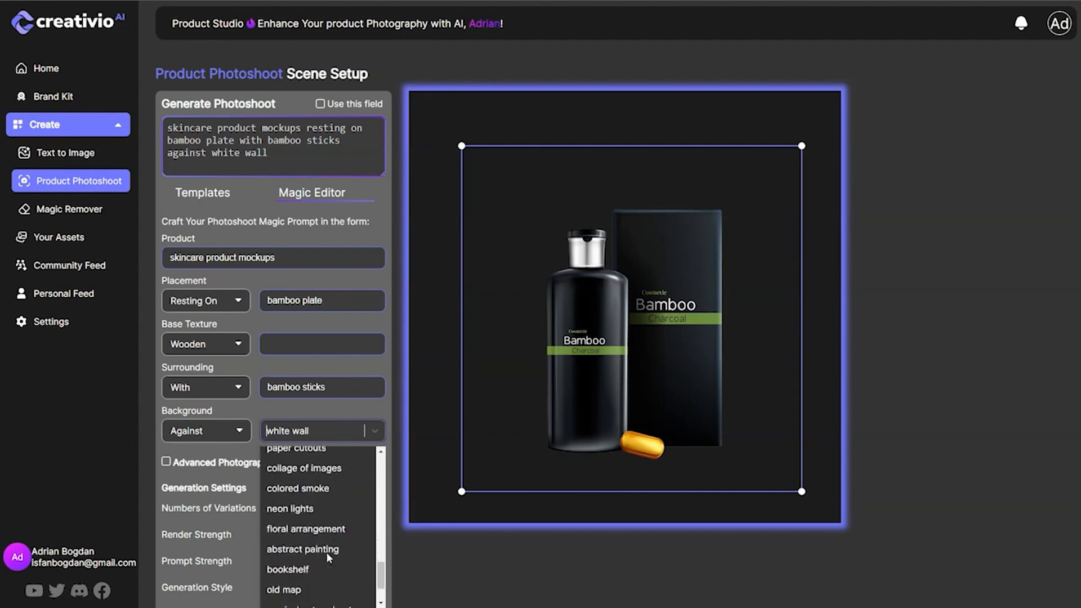
scroll(319, 541, "up", 1)
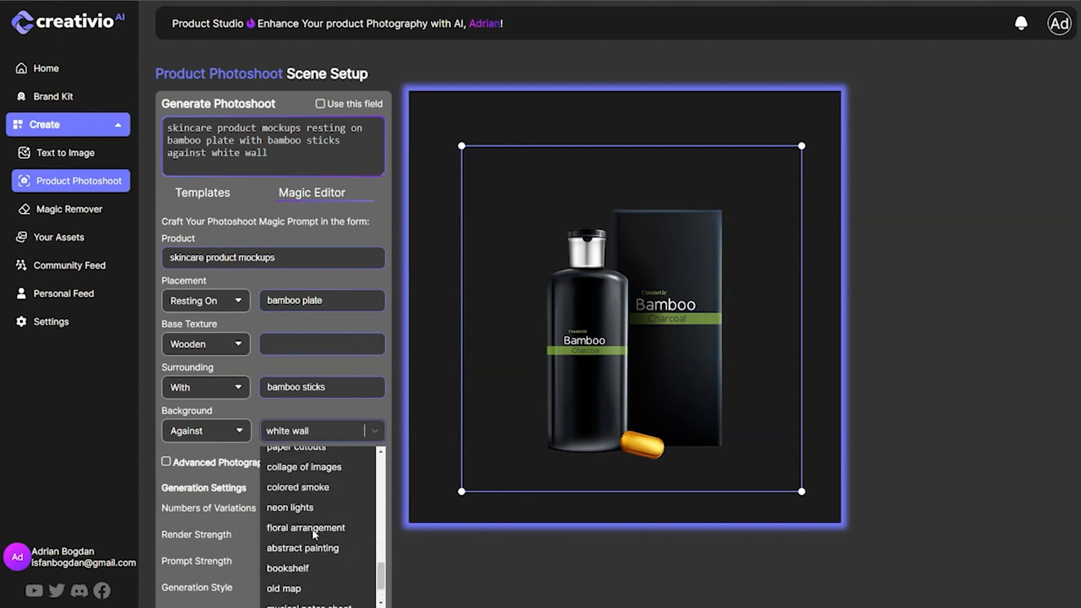
scroll(312, 528, "up", 2)
scroll(313, 531, "up", 2)
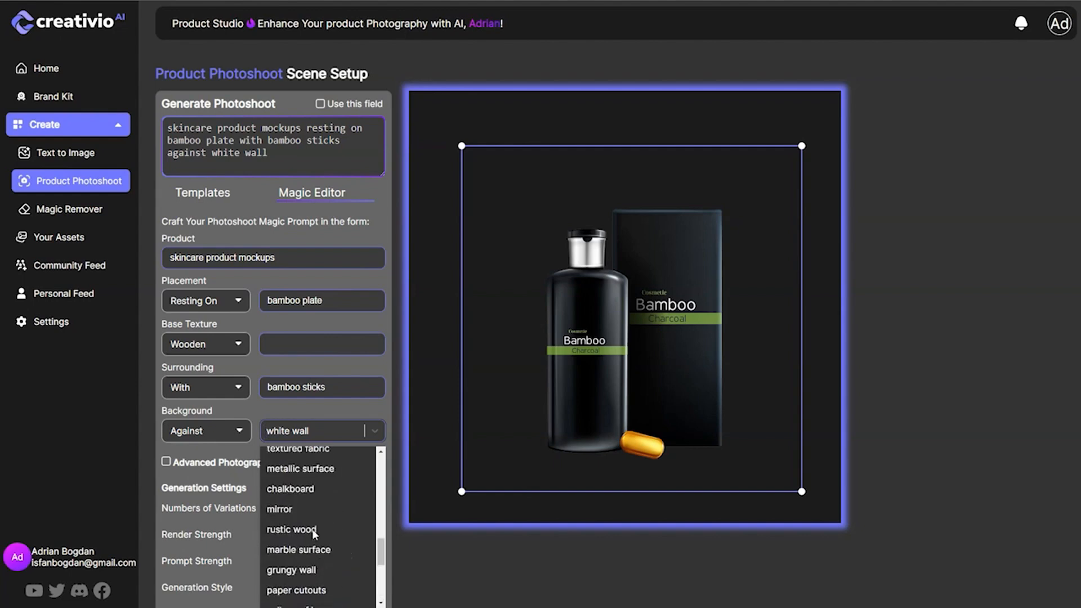
scroll(314, 533, "up", 1)
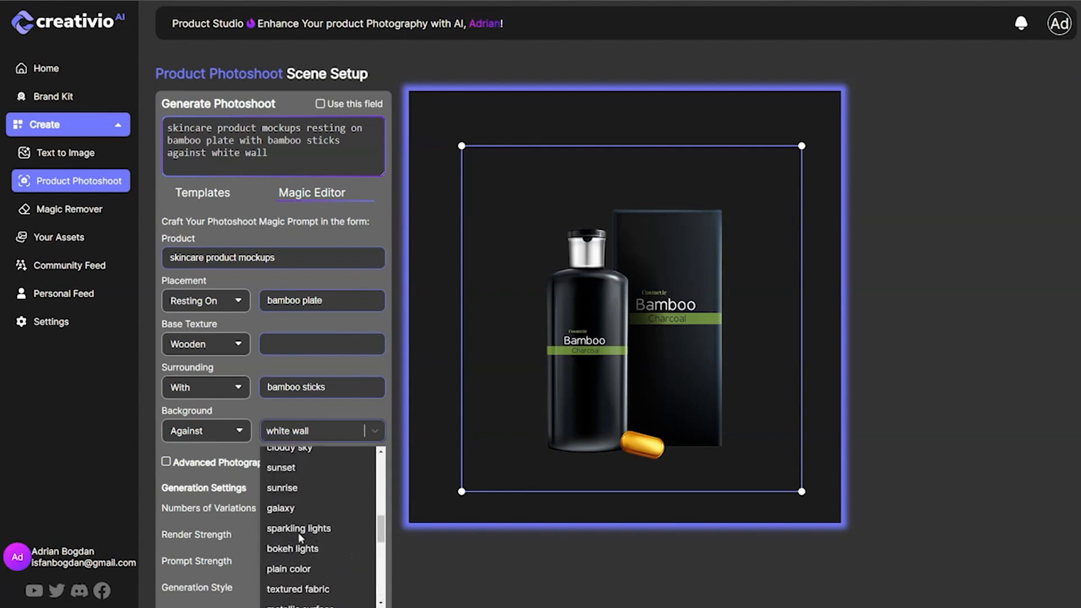
type("fore")
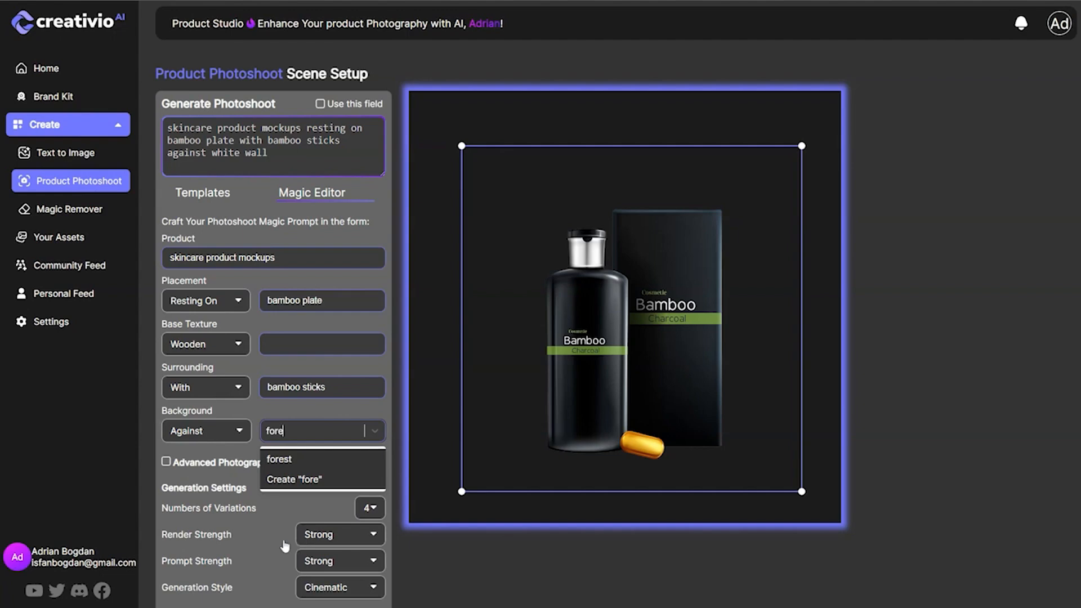
left_click(292, 462)
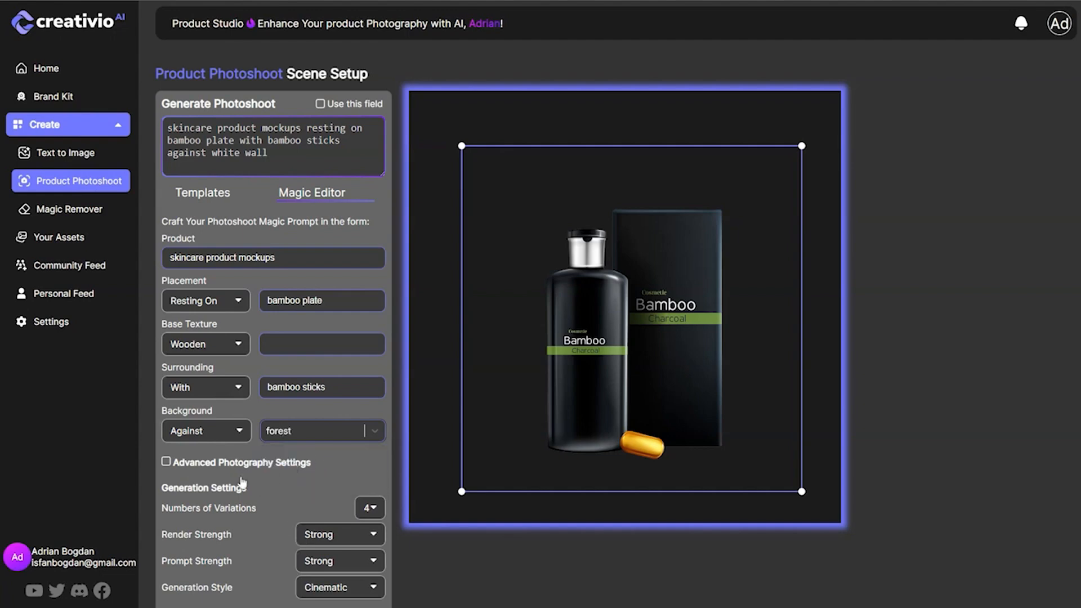
Create a custom background entry "triopical forest" and use it as the photoshoot's background.
left_click(273, 437)
type("triop")
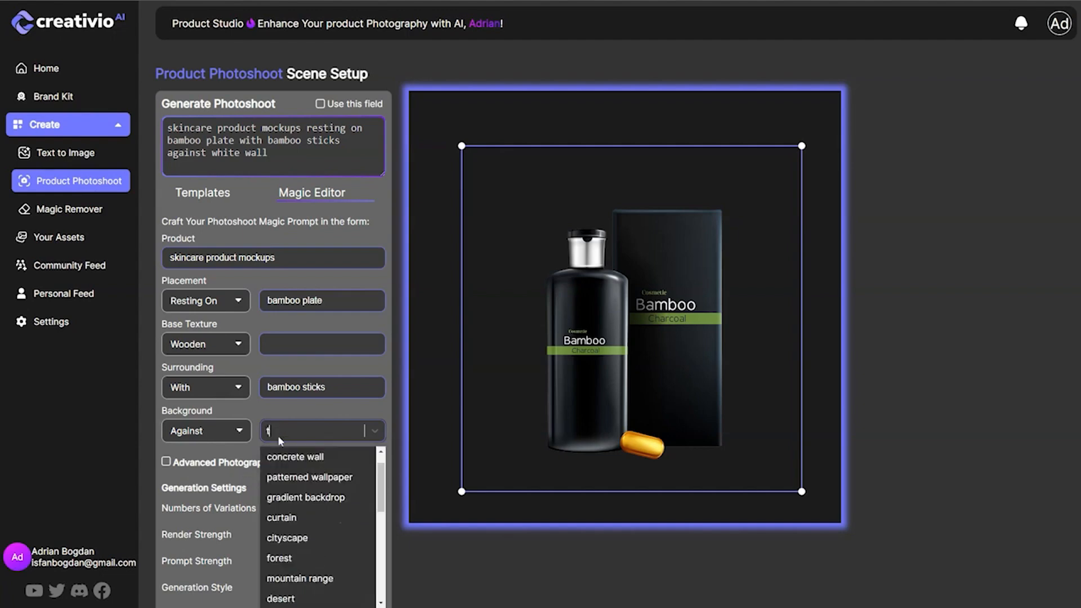
type("ica")
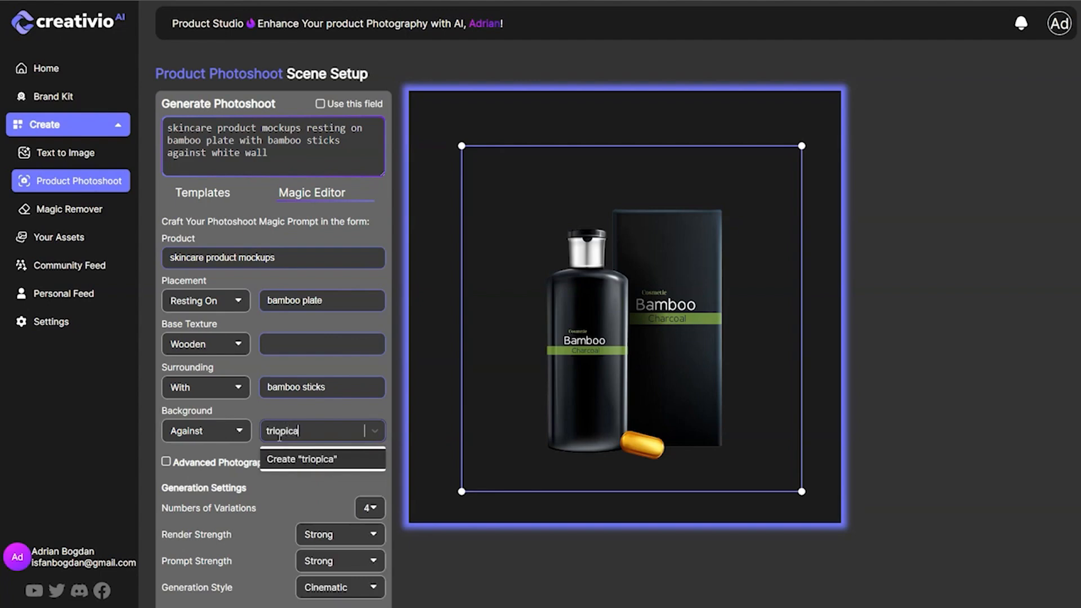
type("l forest")
left_click(312, 460)
Enable the advanced photography settings and set the lighting to Ambient Light with "tropical sunset" as its description.
left_click(218, 465)
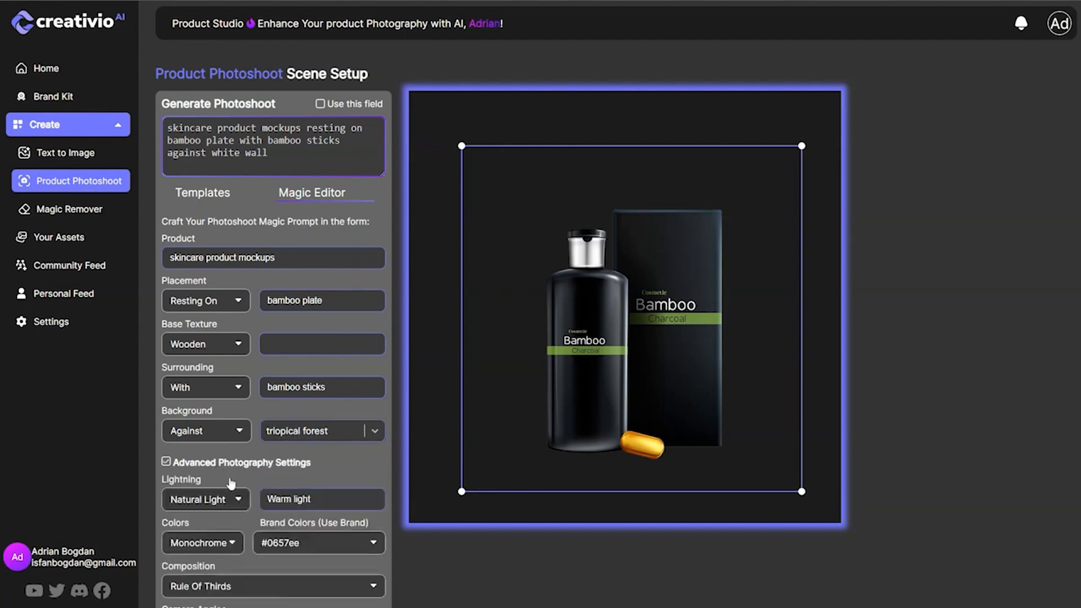
scroll(259, 457, "down", 3)
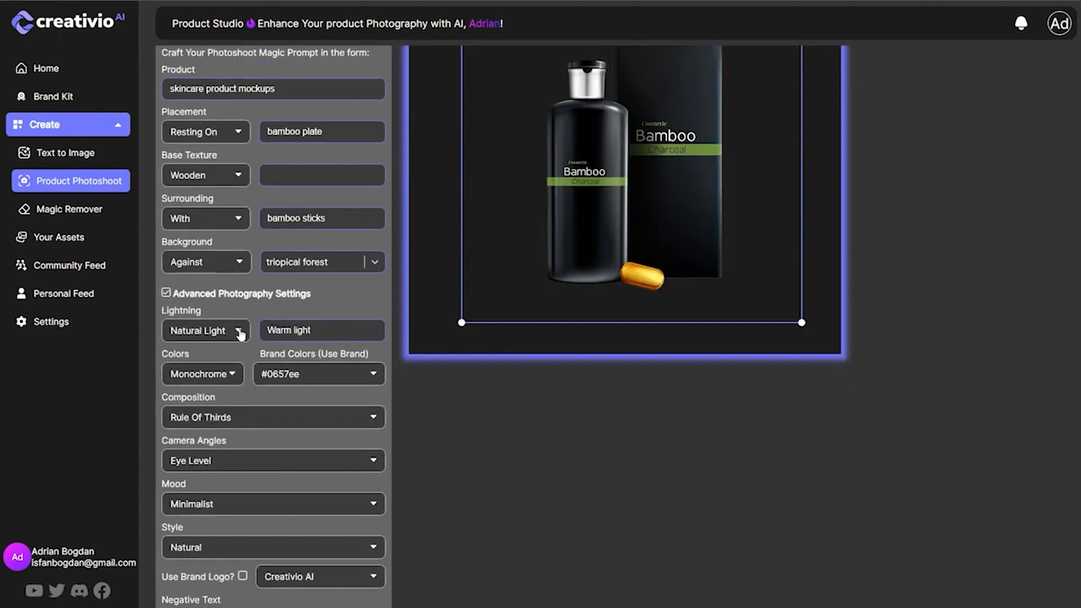
left_click(240, 334)
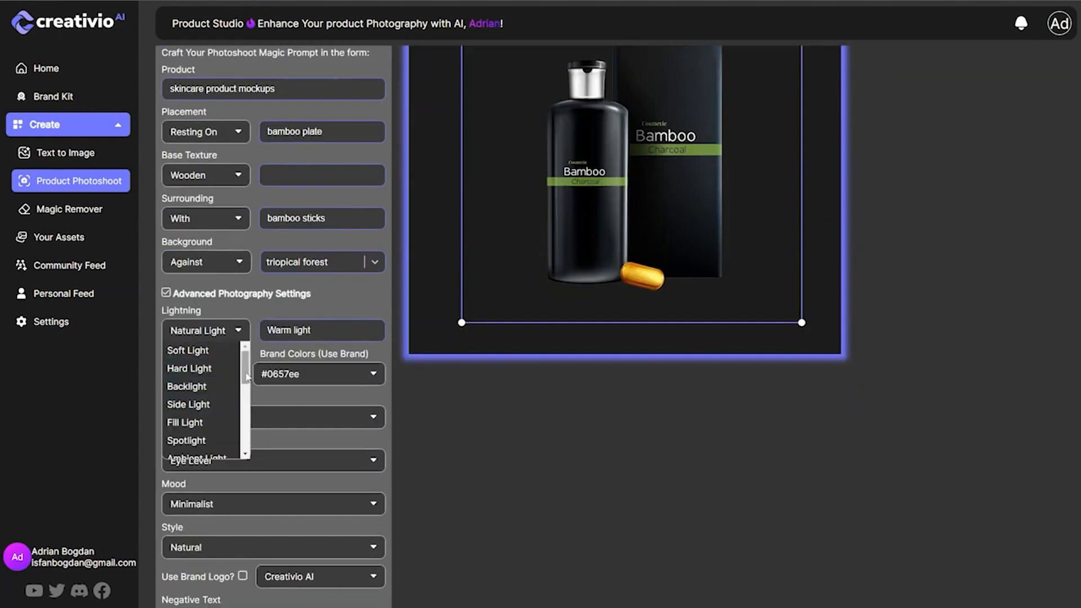
left_click_drag(246, 376, 247, 396)
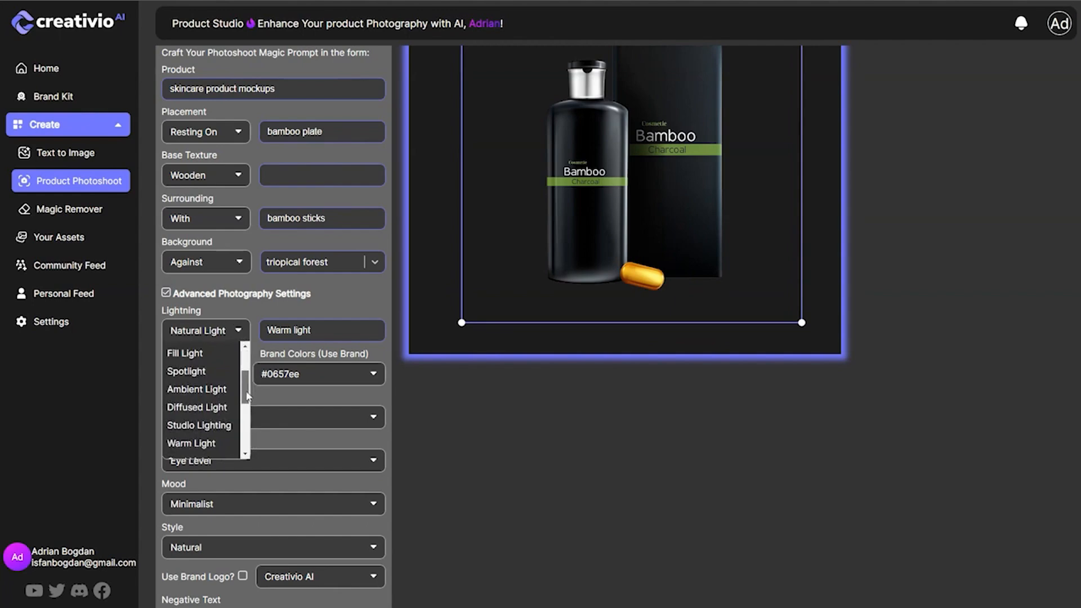
scroll(221, 441, "down", 1)
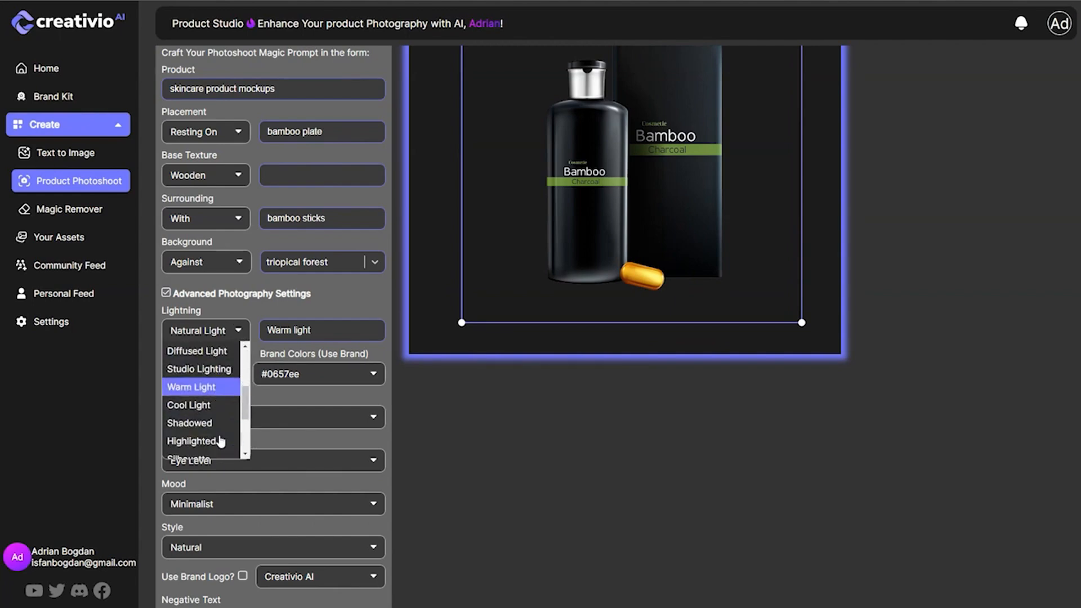
scroll(214, 436, "down", 1)
scroll(210, 429, "up", 3)
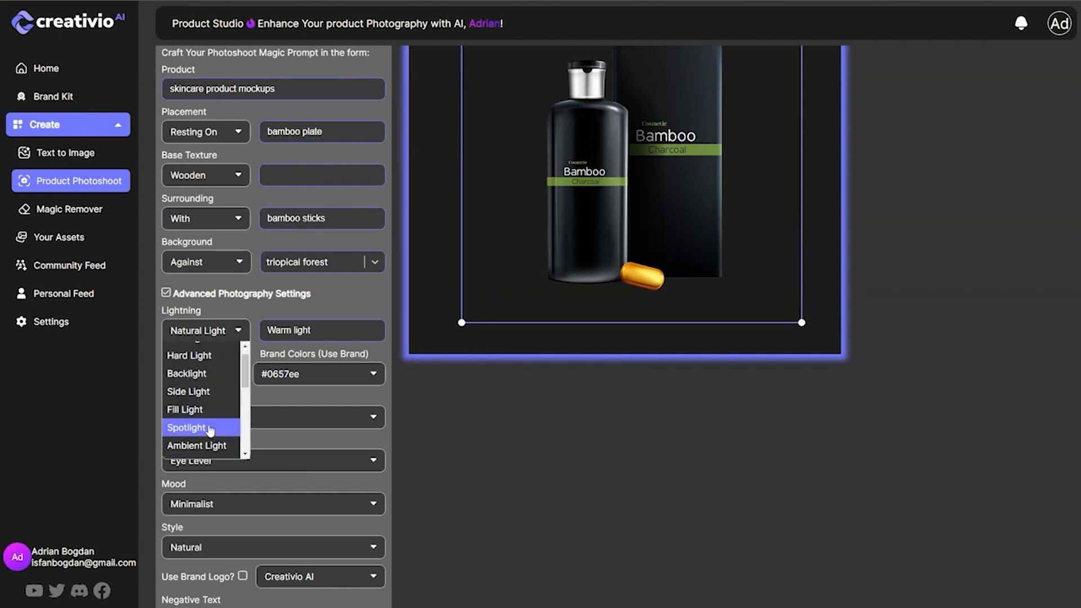
scroll(209, 429, "up", 1)
scroll(210, 423, "down", 1)
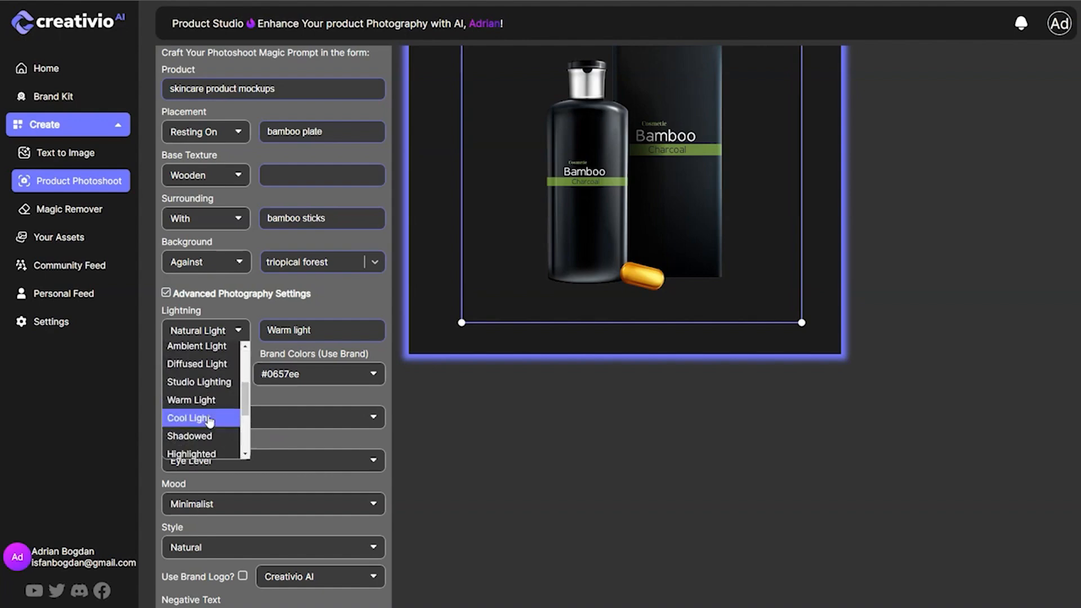
scroll(210, 420, "down", 6)
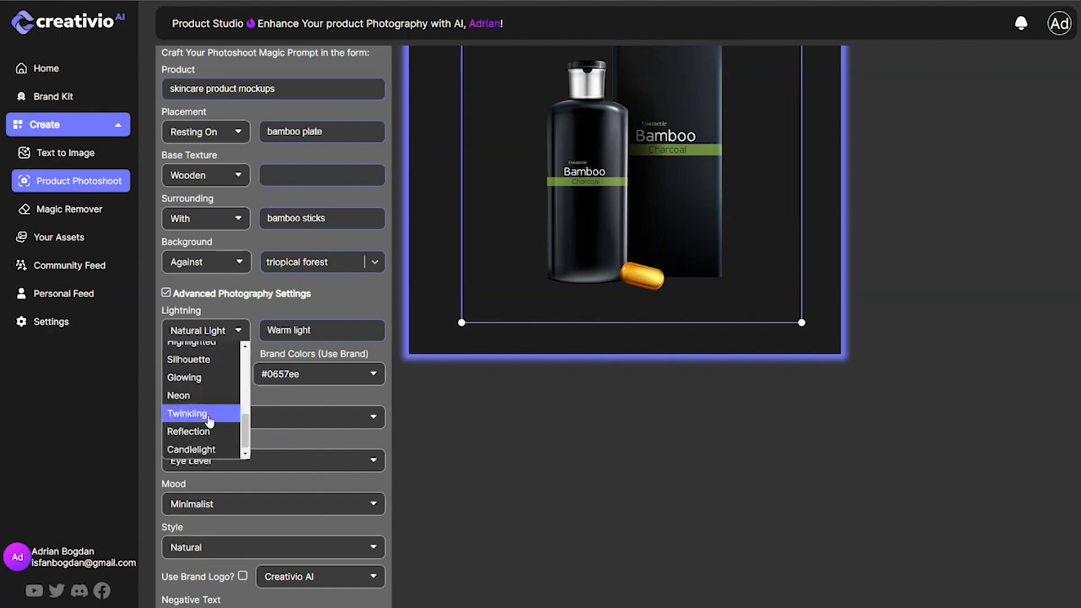
type("trq")
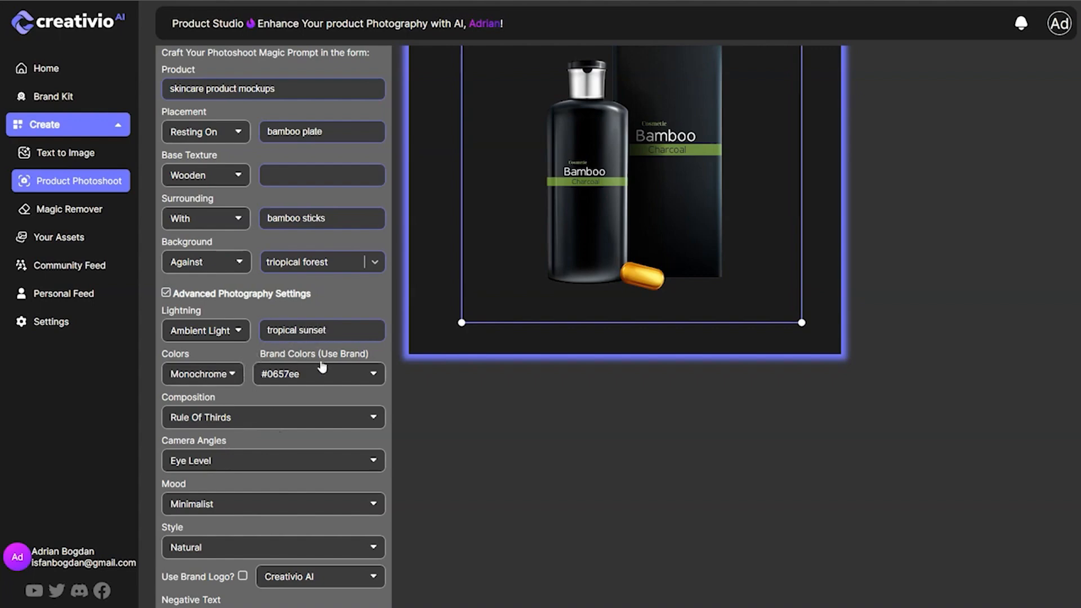
Look through the color schemes in the advanced photography settings and set the colors to Neutral.
left_click(237, 381)
scroll(215, 463, "down", 2)
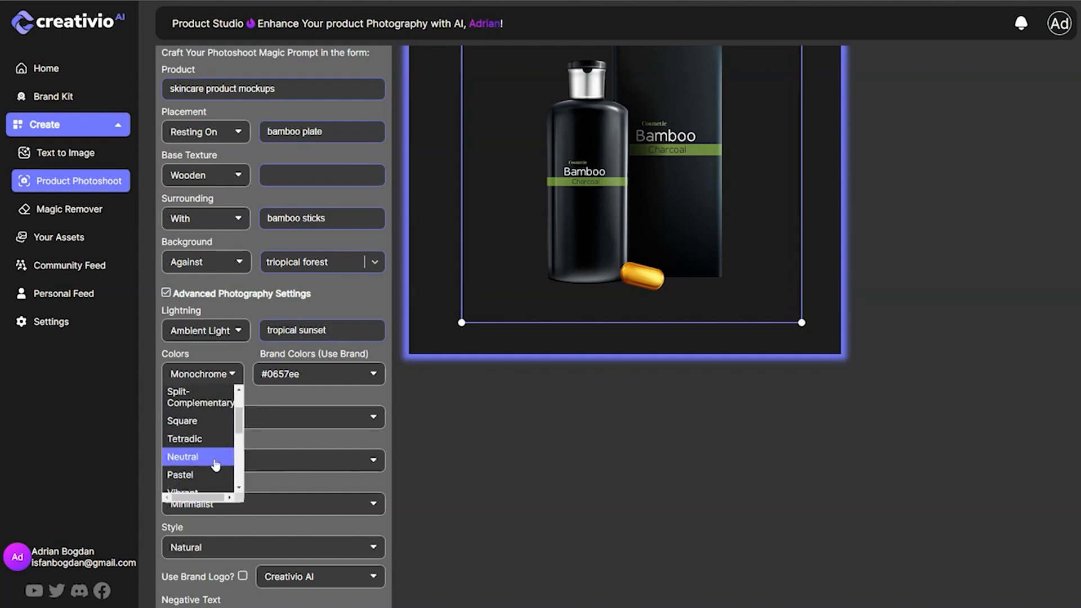
scroll(215, 463, "down", 1)
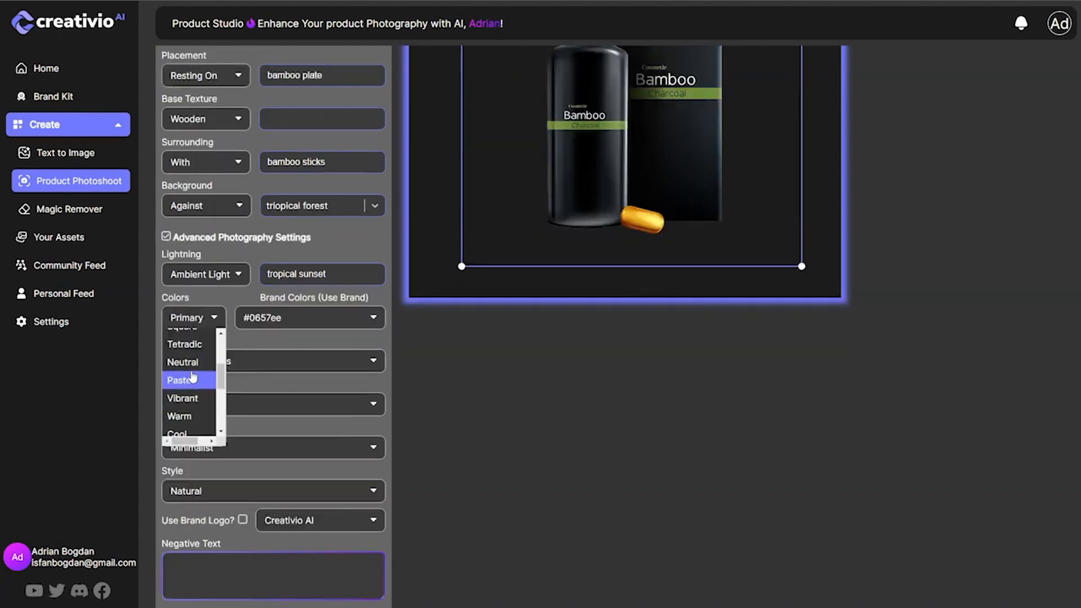
left_click(192, 370)
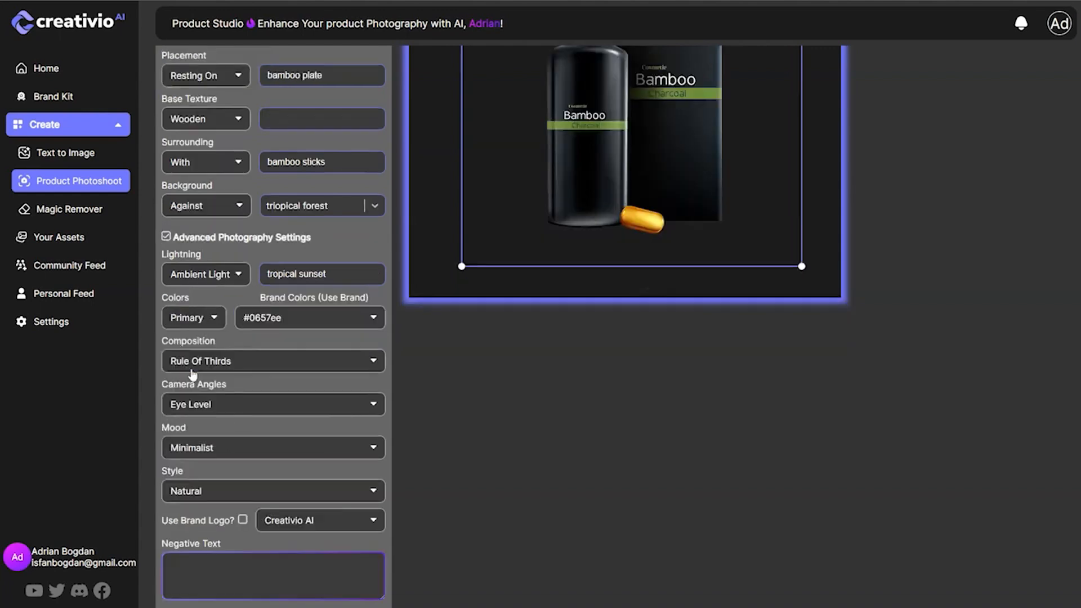
left_click(212, 322)
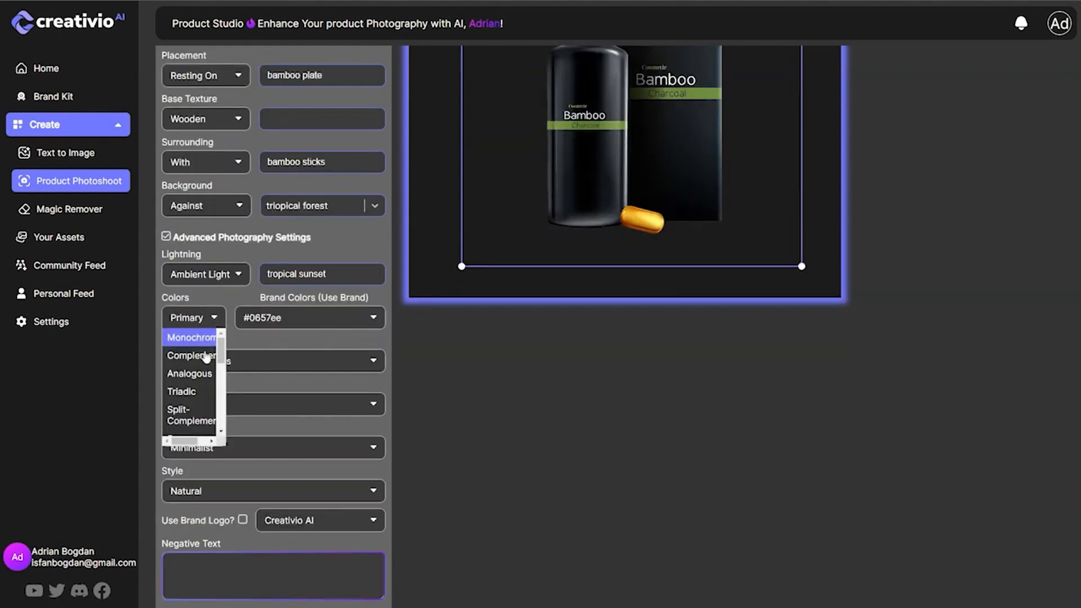
scroll(192, 410, "down", 1)
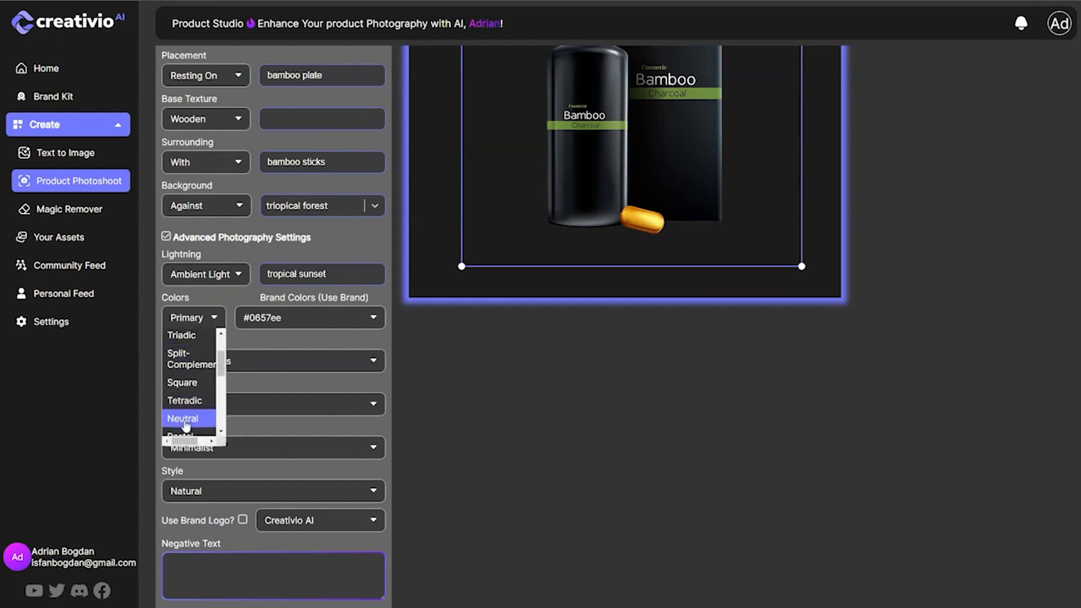
left_click(186, 425)
Set the composition to Depth Of Field and the camera angle to Close-Up.
left_click(224, 364)
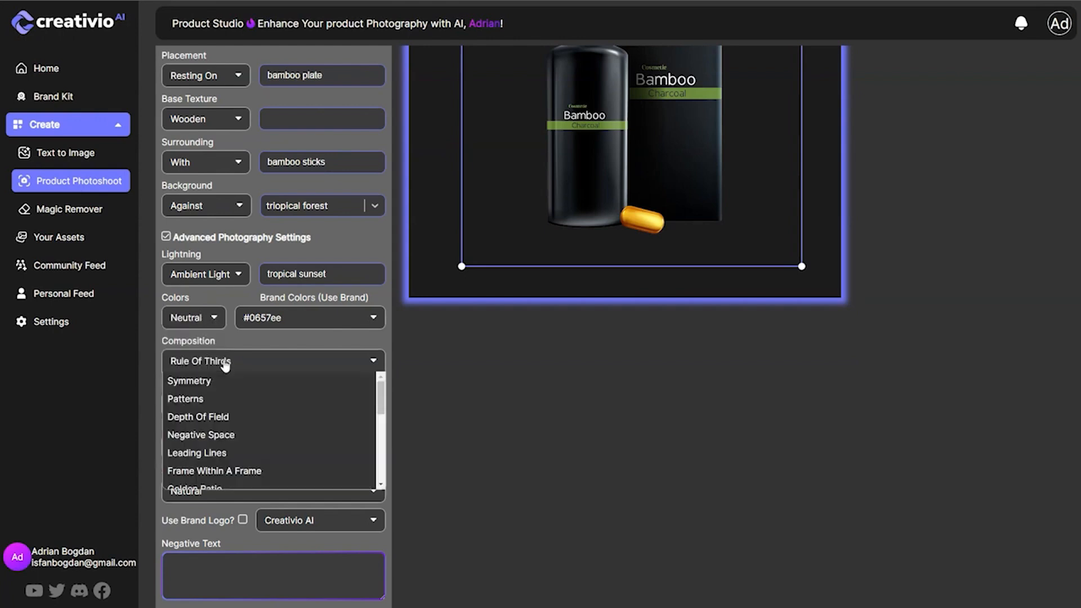
left_click(243, 418)
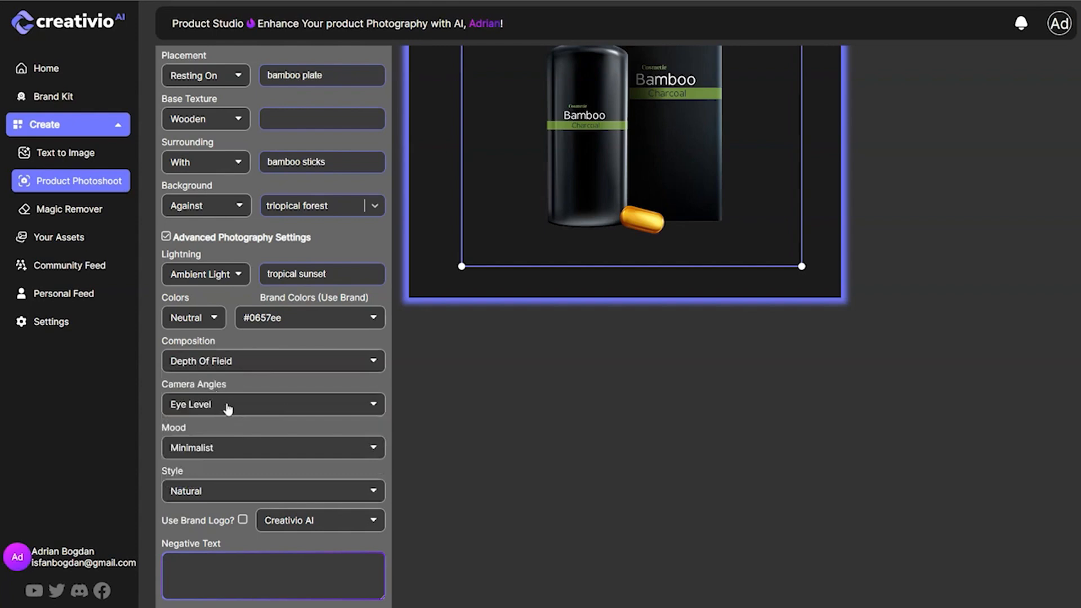
left_click(227, 407)
scroll(252, 459, "down", 1)
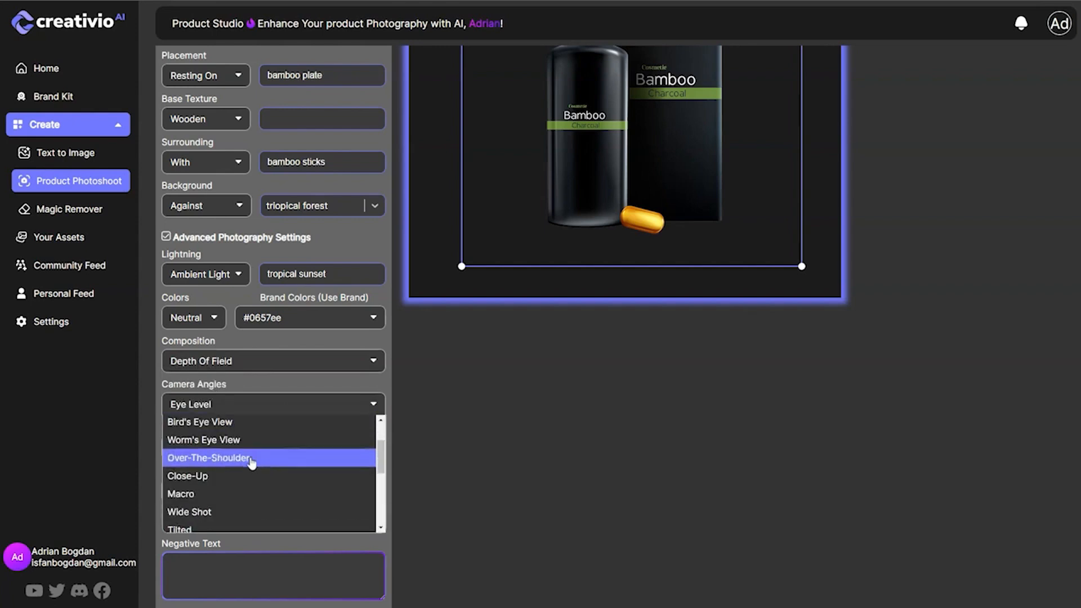
left_click(253, 477)
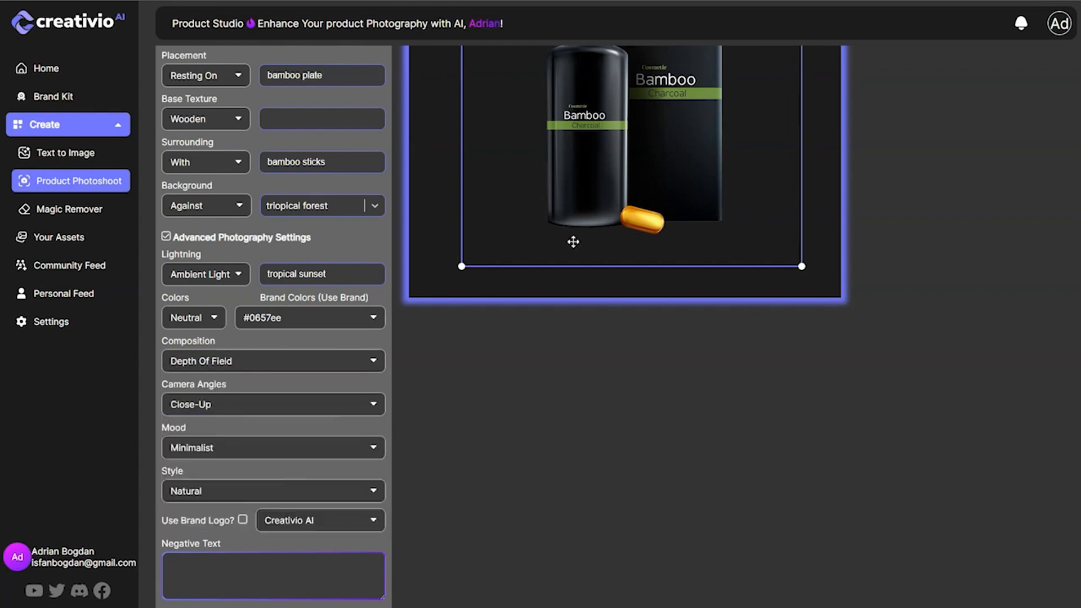
Look through the available moods and set the photoshoot's mood to Whimsical.
left_click(228, 452)
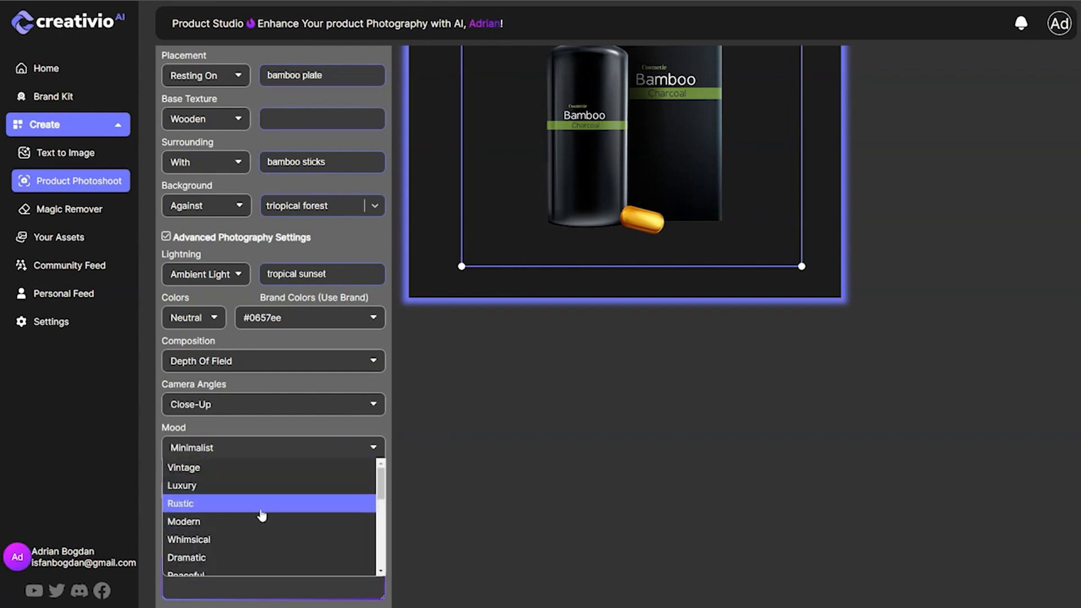
scroll(280, 521, "down", 2)
scroll(281, 524, "down", 2)
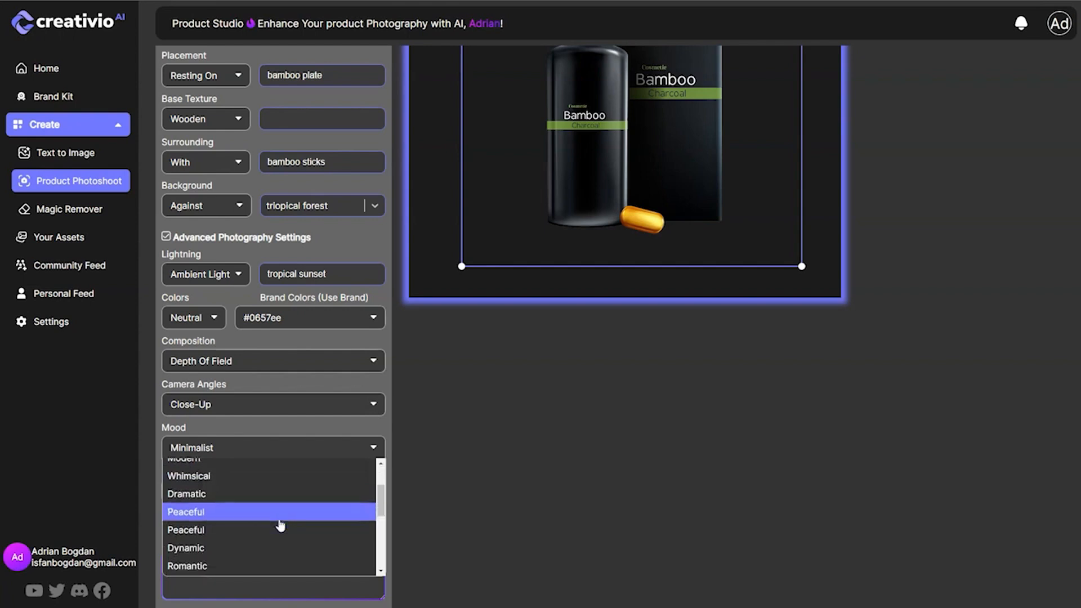
scroll(280, 524, "down", 2)
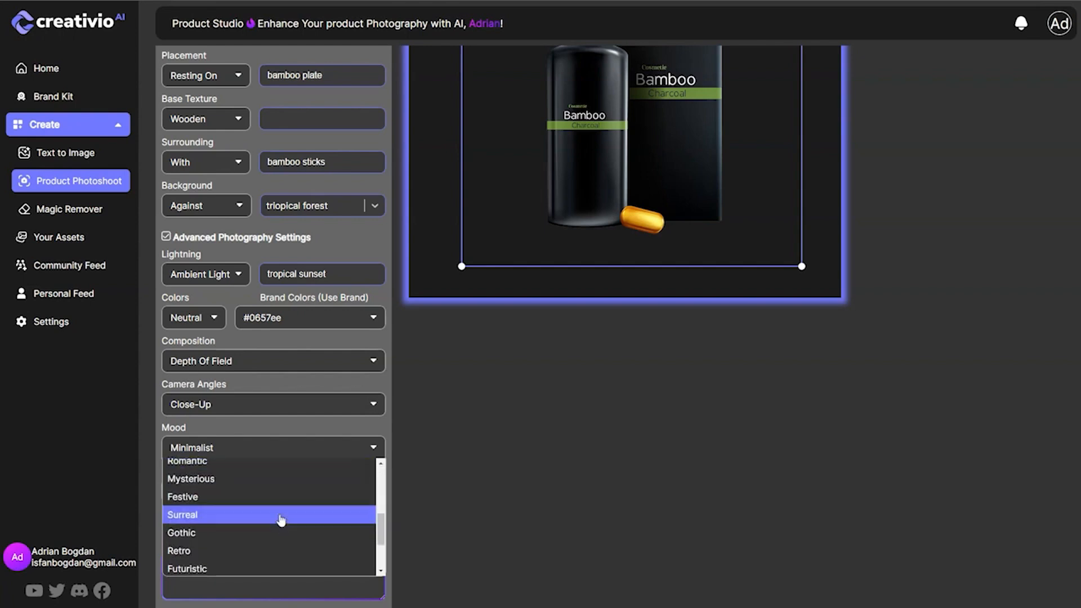
scroll(262, 495, "down", 1)
scroll(261, 494, "up", 3)
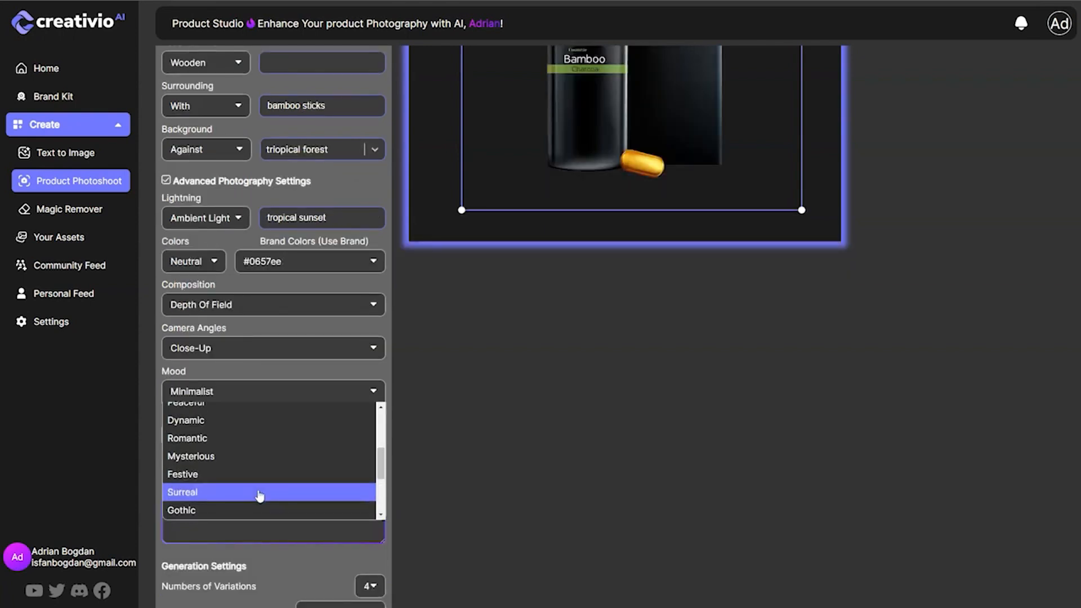
scroll(270, 479, "up", 3)
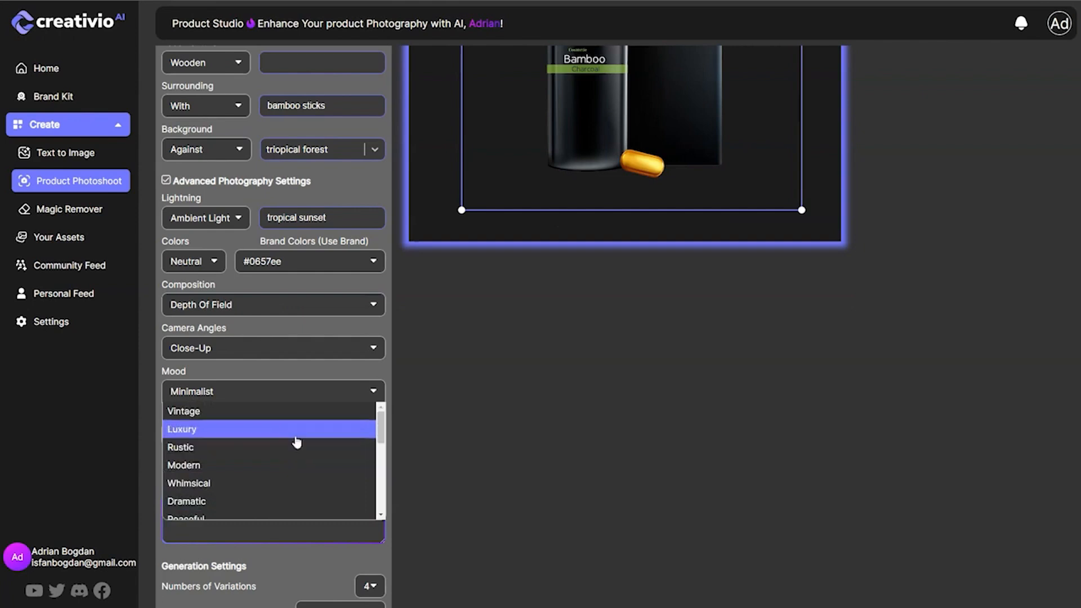
left_click(284, 482)
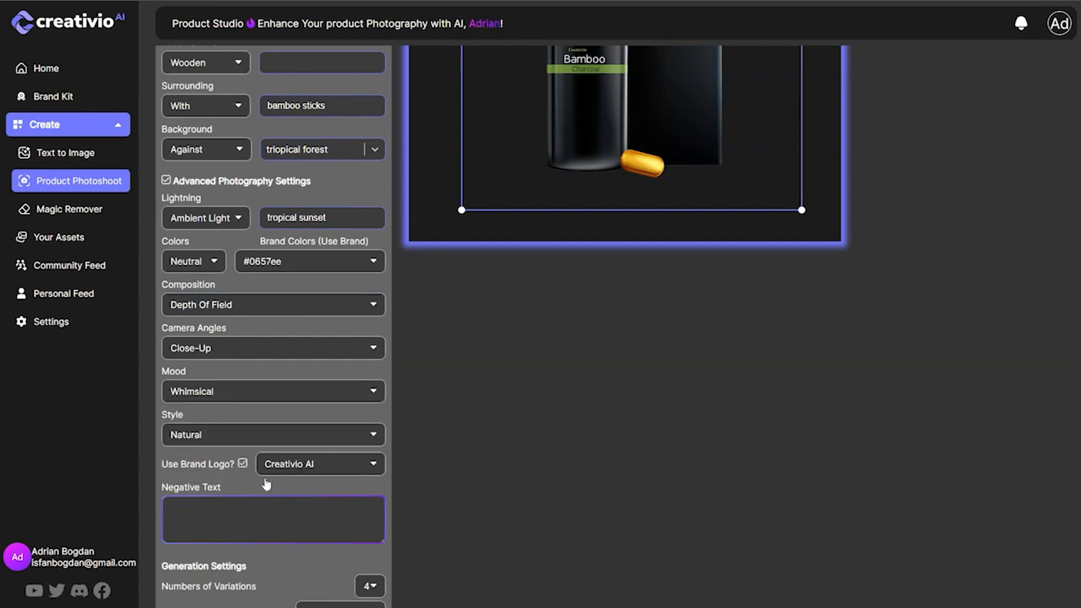
Turn off the brand logo and enter the negative text "overlaying products, overlaping, skincare products".
left_click(242, 463)
scroll(255, 428, "down", 2)
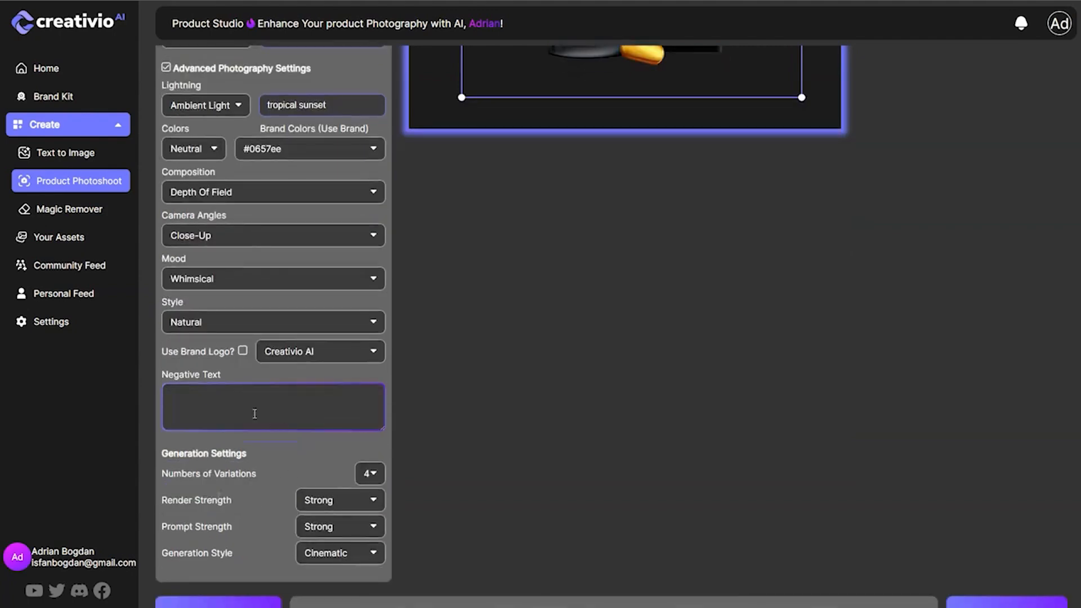
type("overlaying products, overlaping, skincare products")
scroll(438, 574, "down", 1)
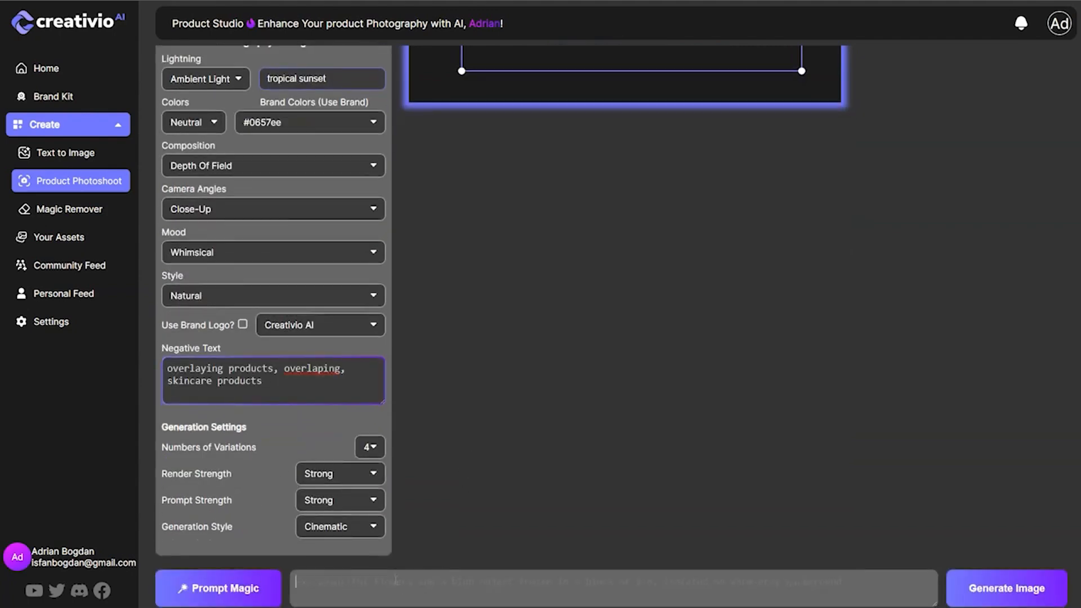
Review the prompt assembled from the form and generate the photoshoot images of the Bamboo skincare product.
scroll(348, 394, "up", 7)
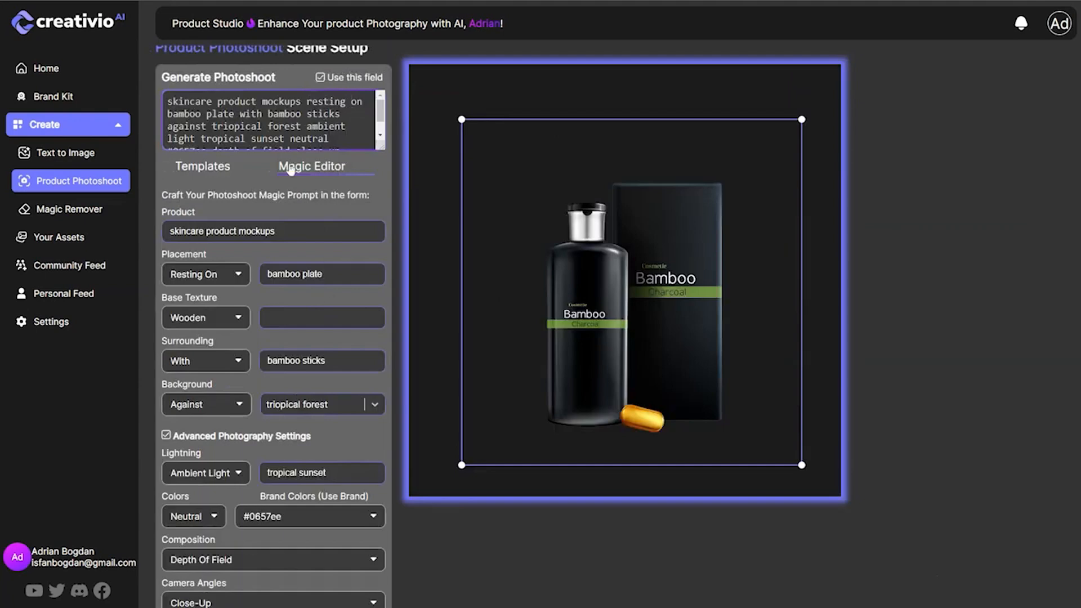
left_click_drag(172, 107, 316, 91)
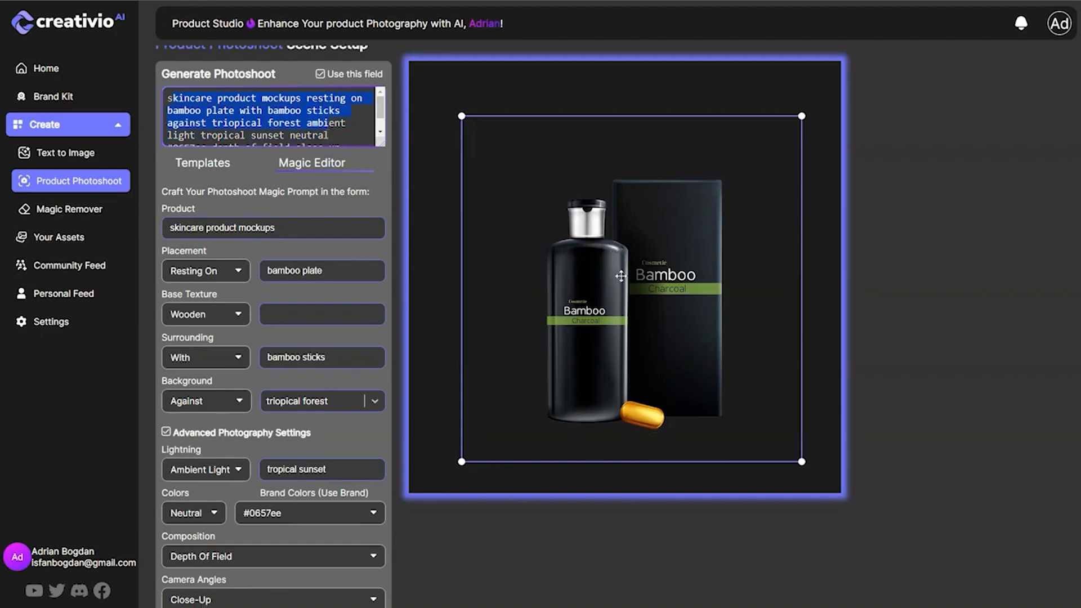
scroll(476, 524, "down", 7)
left_click(1017, 590)
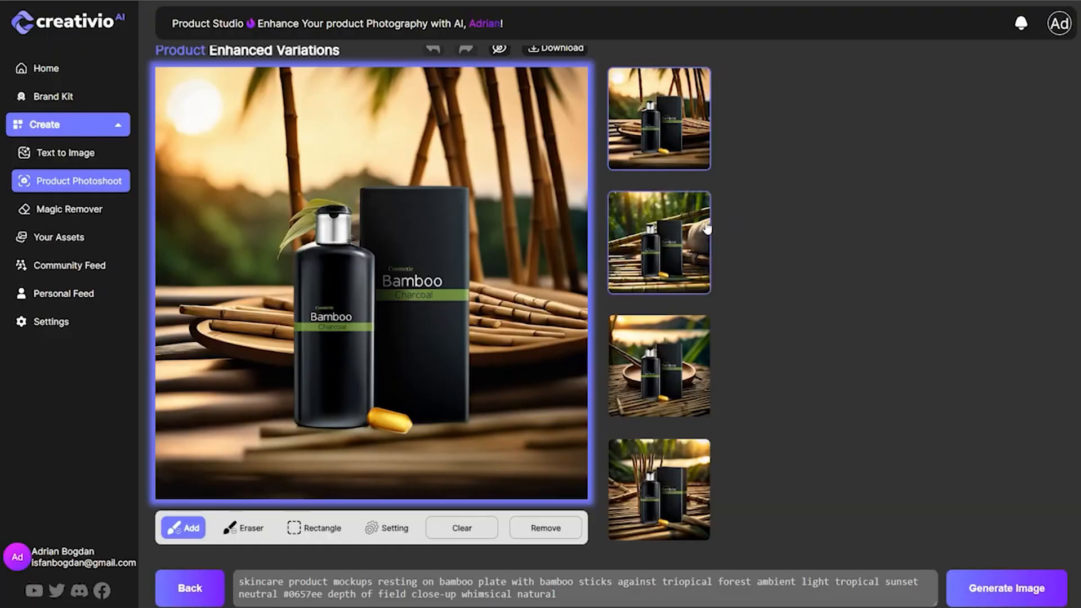
Preview the second, fourth and third variations and generate another batch from the same prompt.
left_click(707, 228)
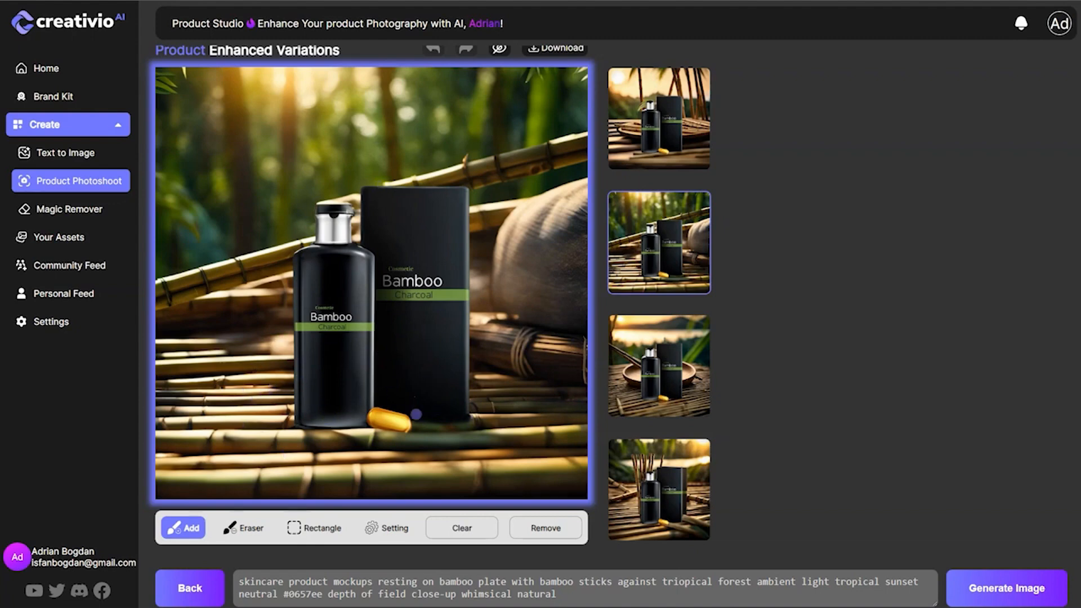
left_click(698, 515)
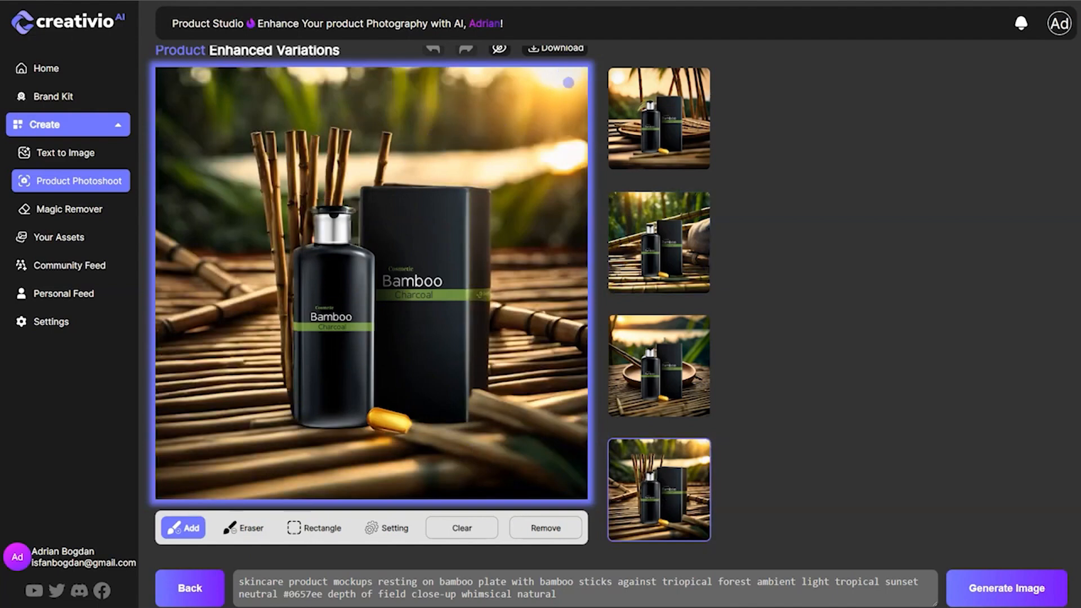
left_click(672, 363)
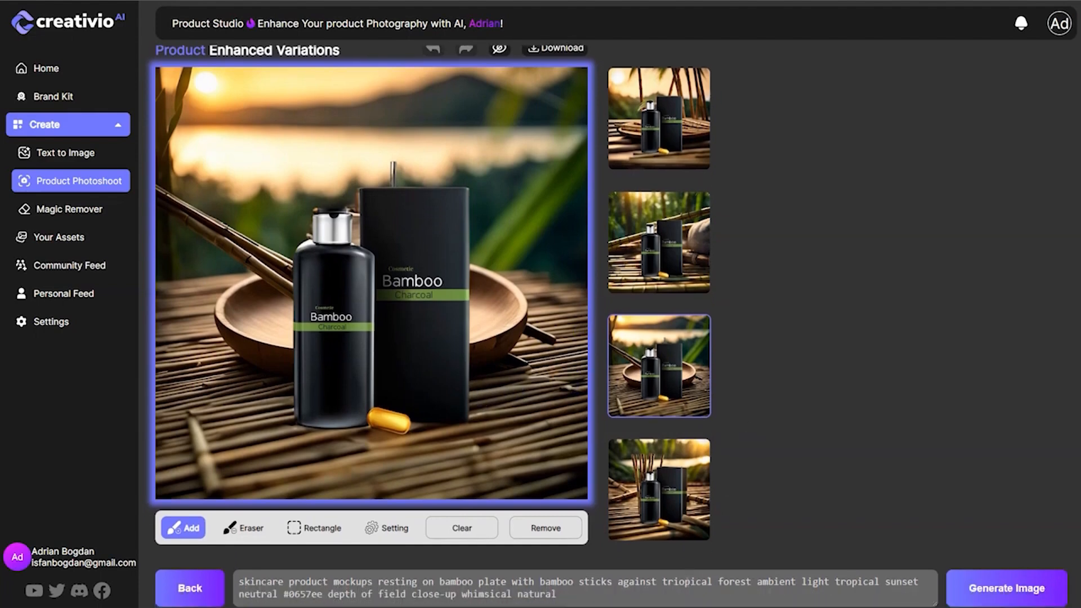
triple_click(686, 583)
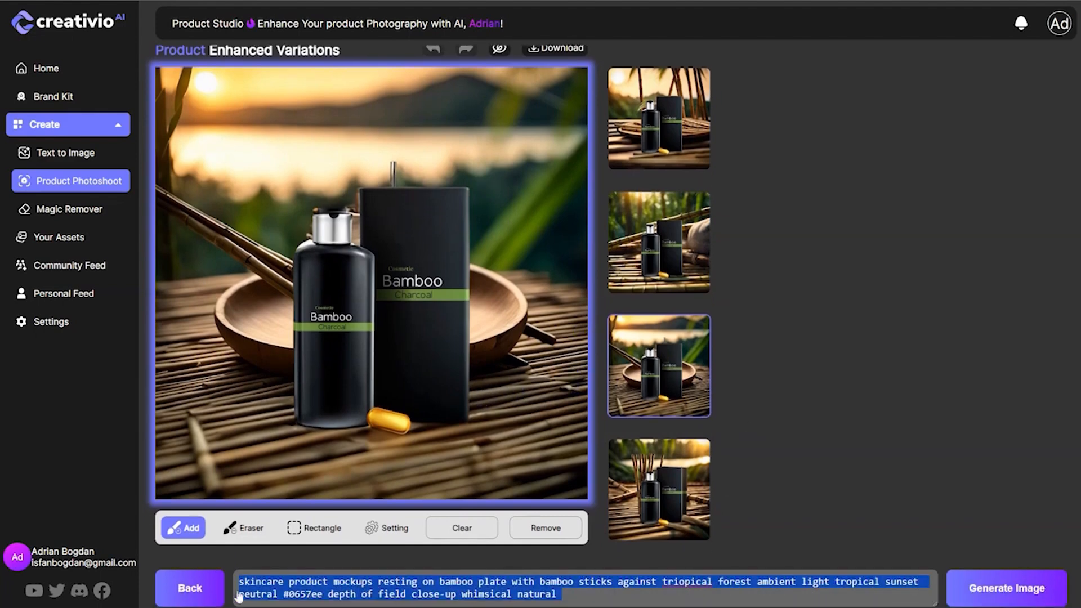
left_click(1021, 590)
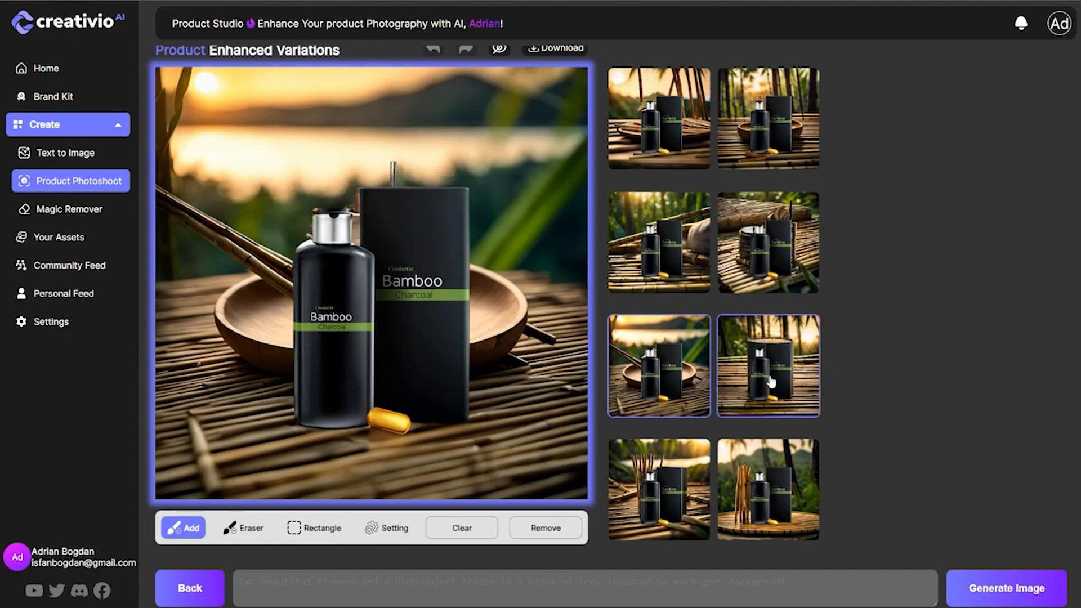
Preview each of the newly generated variations and return to the one with upright bamboo sticks beside the bottle.
left_click(778, 486)
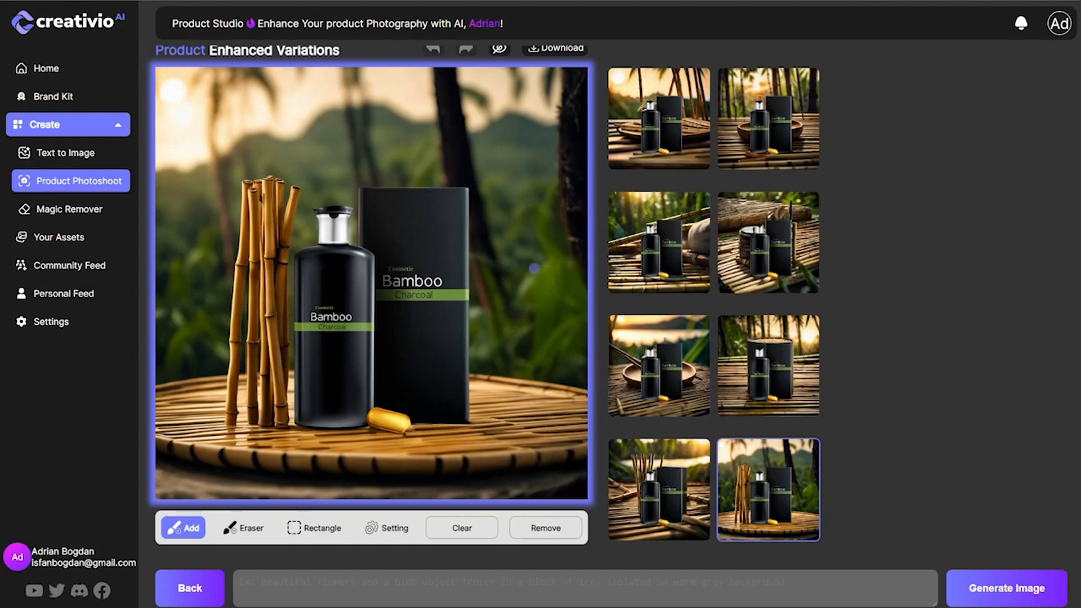
left_click(773, 365)
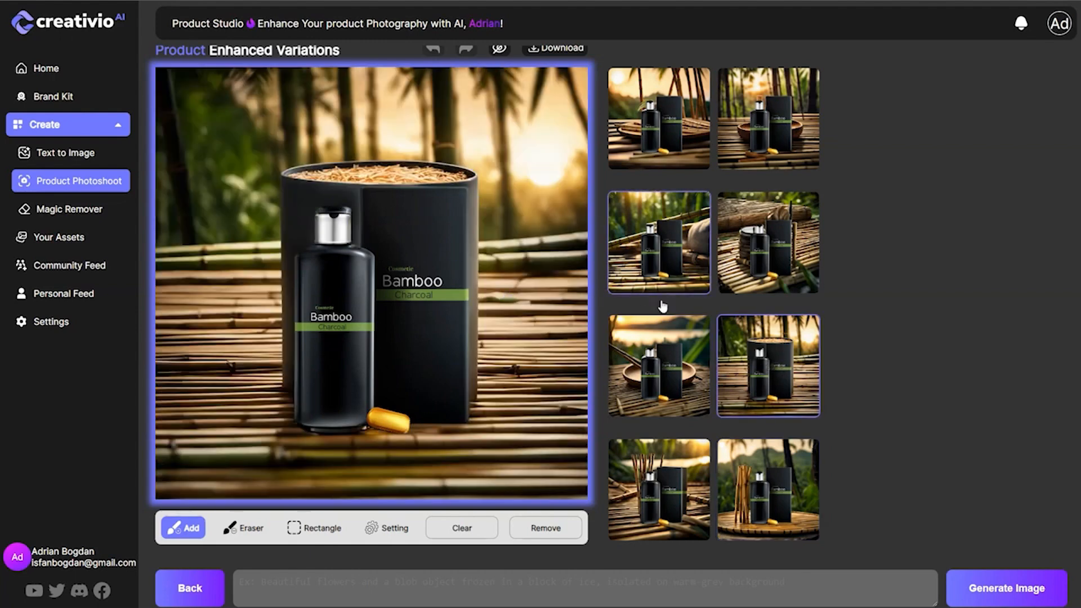
left_click(776, 249)
left_click(807, 164)
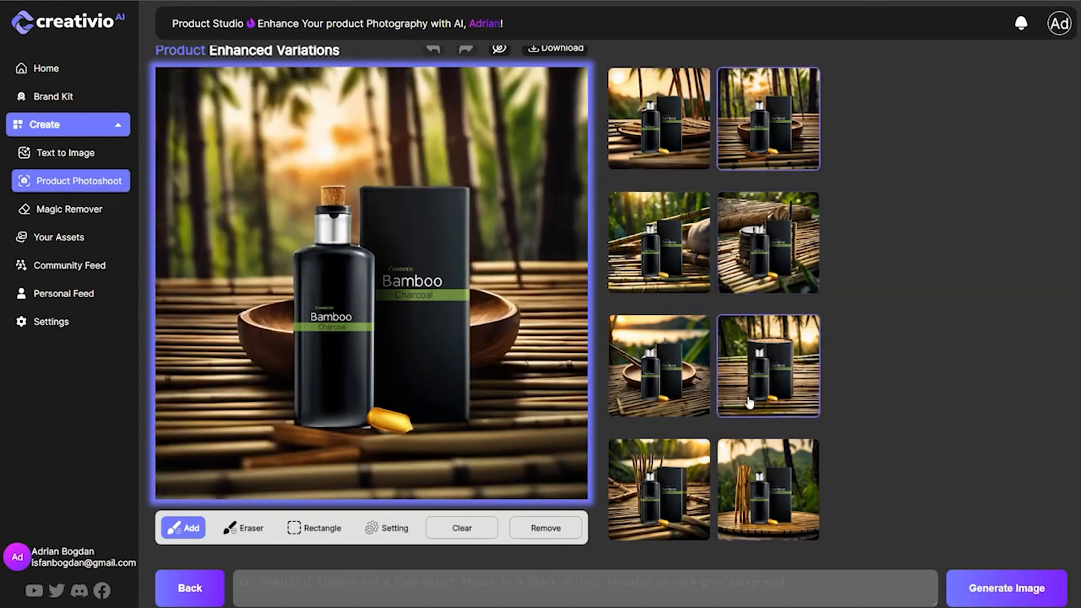
left_click(794, 481)
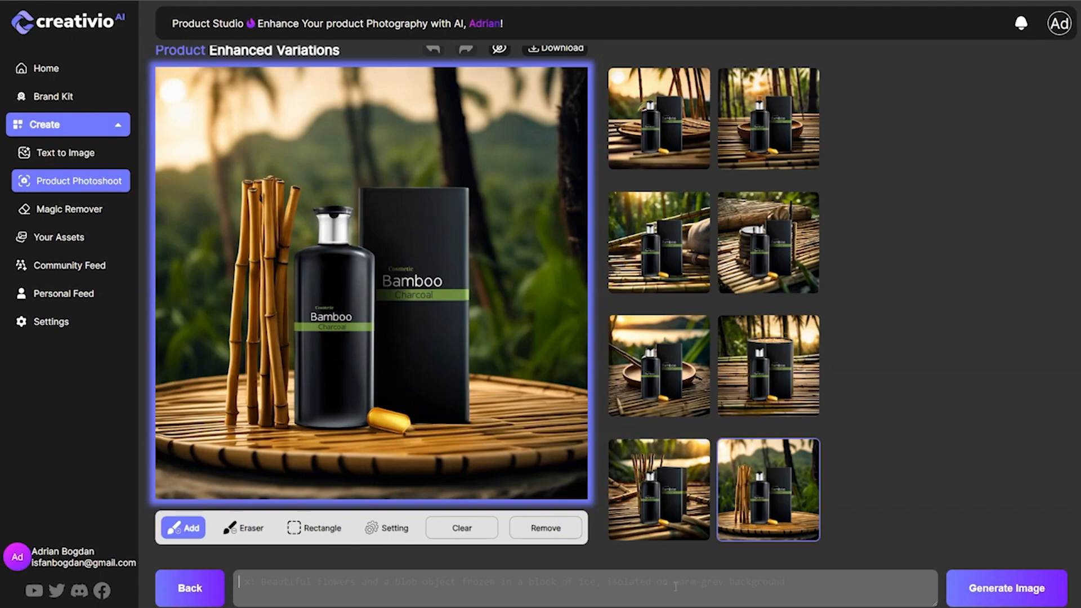
Paste the bamboo skincare prompt into the empty prompt field and download the variation with upright bamboo sticks.
left_click(673, 585)
key("ctrl+v")
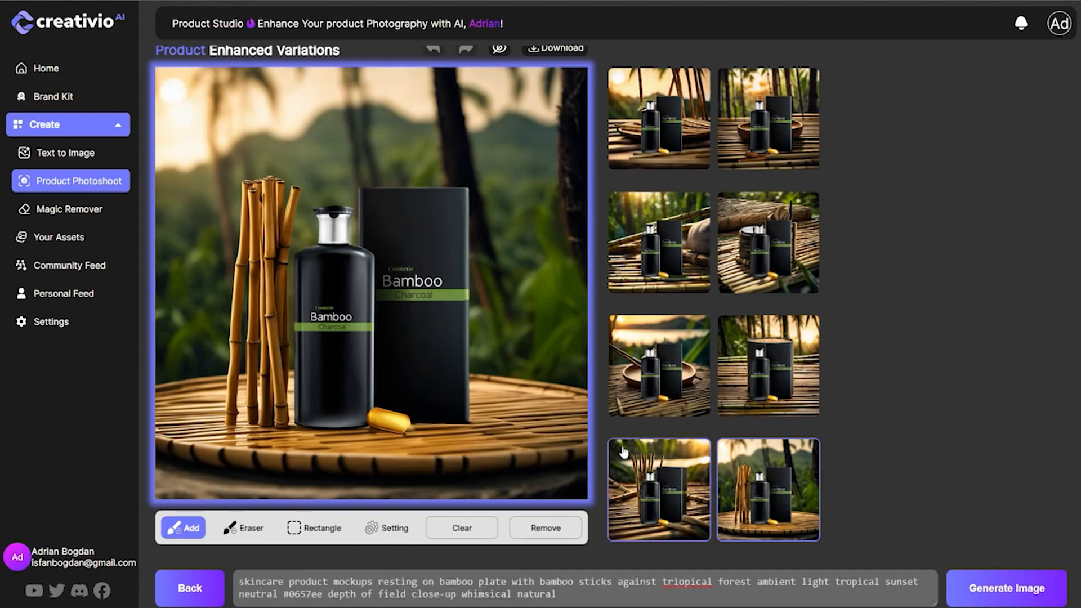
scroll(510, 165, "up", 1)
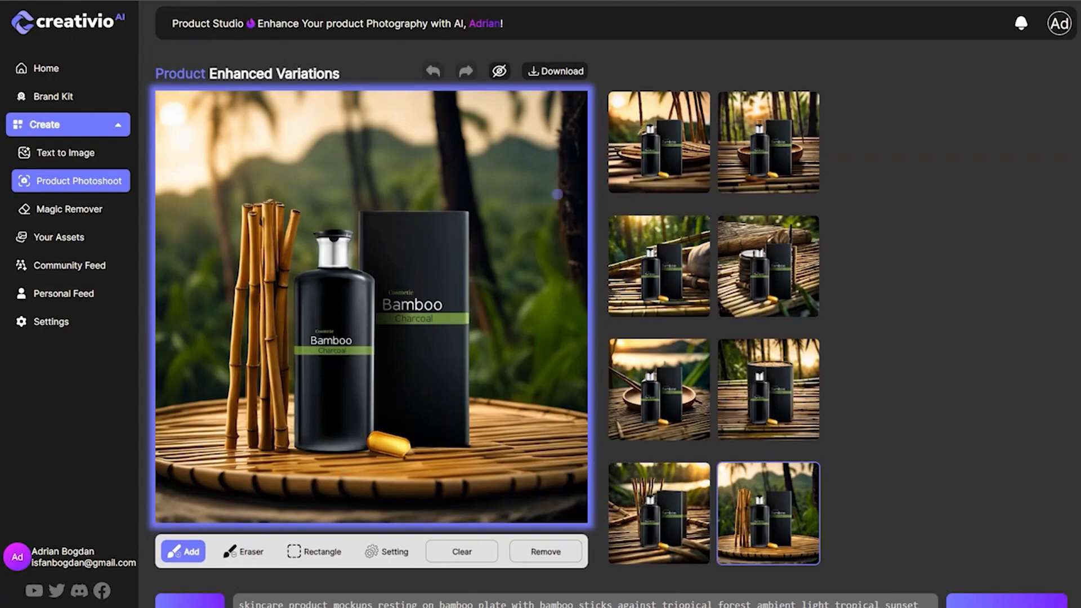
left_click(543, 75)
Return to the scene setup and expand the bamboo skincare prompt into a detailed description with Prompt Magic.
scroll(208, 591, "down", 1)
left_click(190, 588)
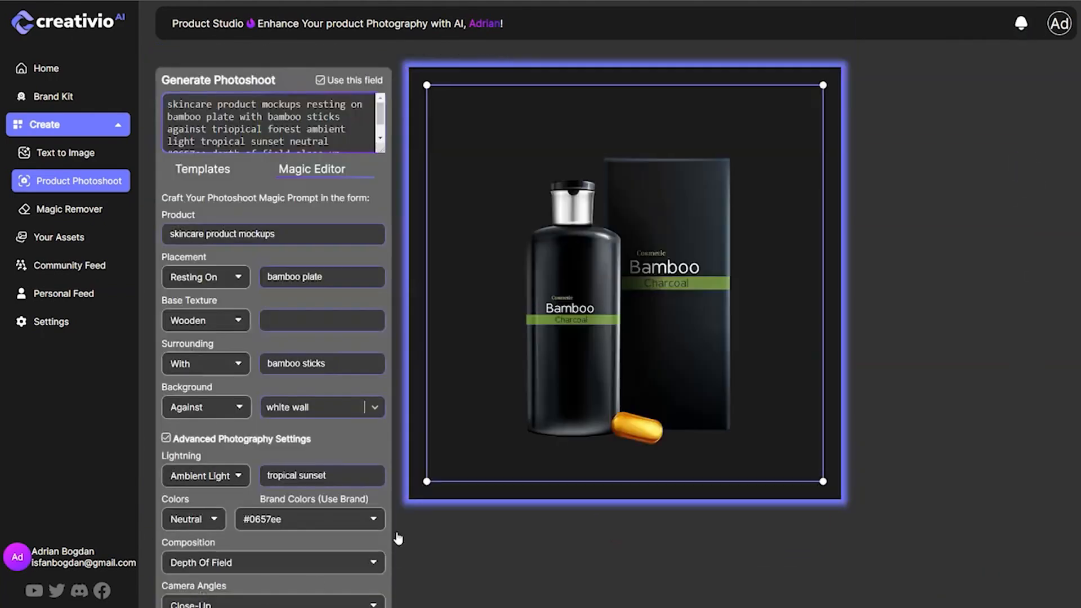
scroll(518, 463, "down", 7)
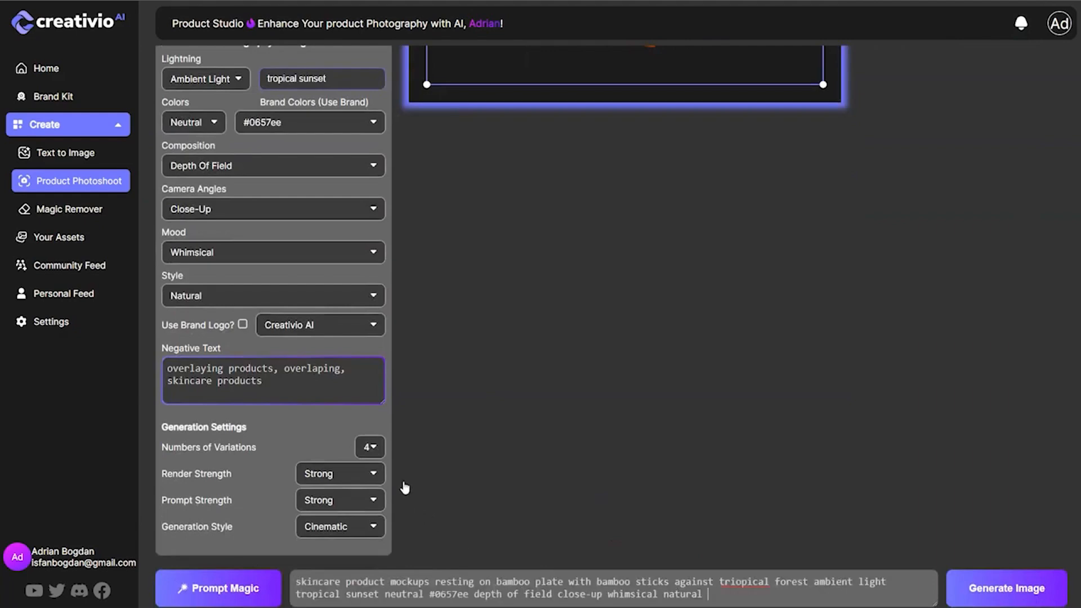
scroll(403, 487, "up", 7)
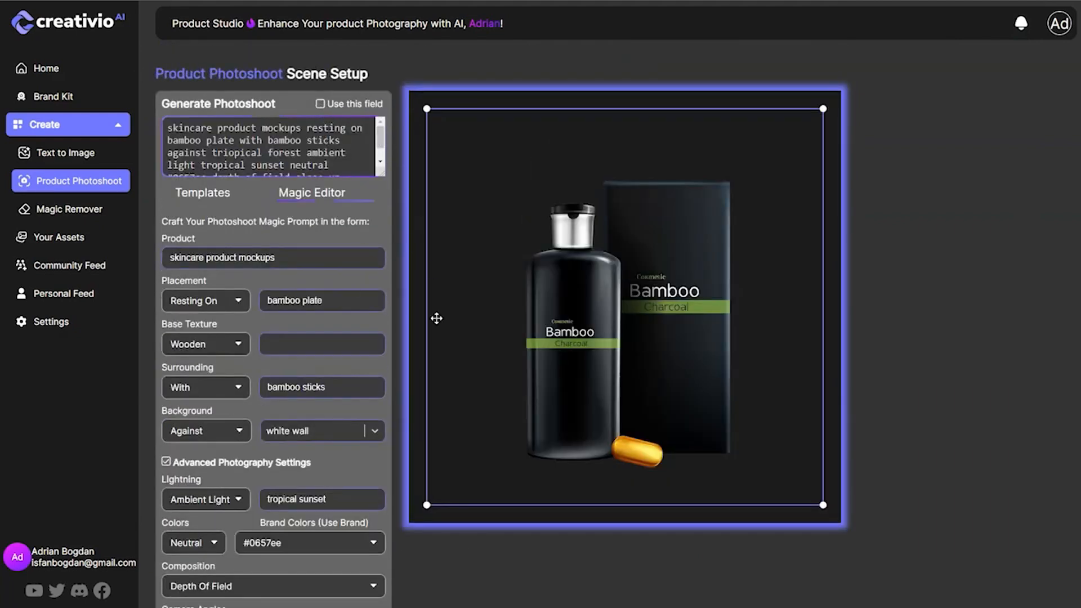
scroll(430, 468, "down", 7)
left_click(230, 589)
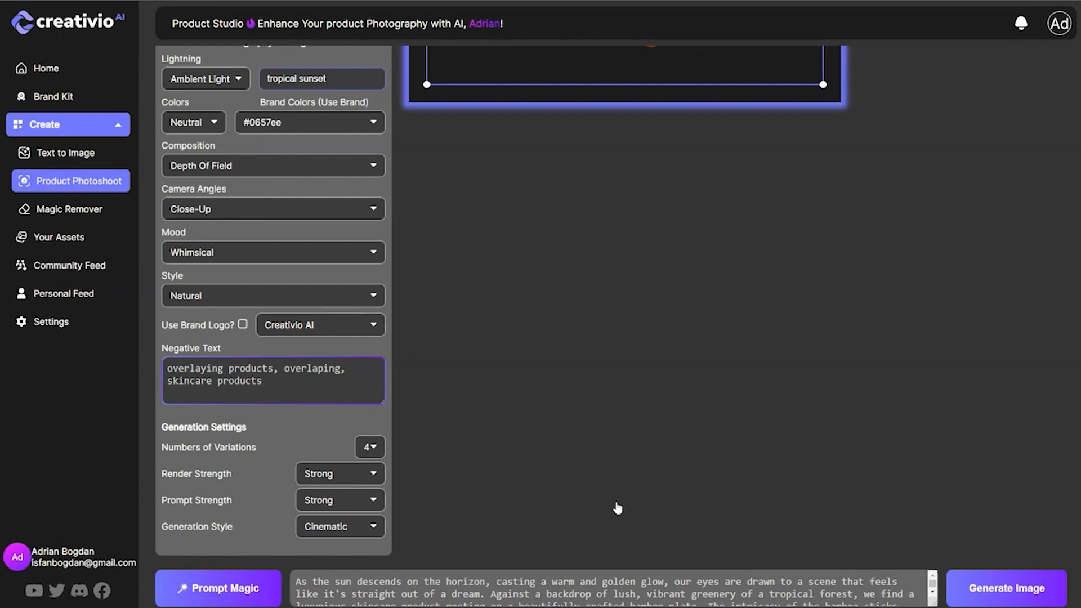
scroll(698, 588, "down", 5)
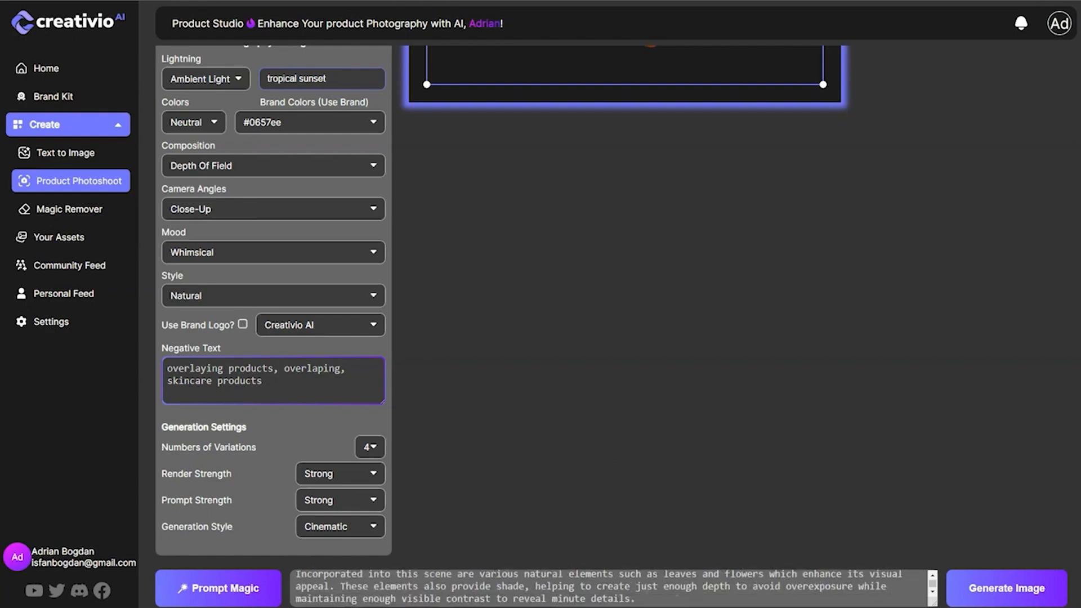
Generate images from the expanded bamboo skincare prompt and preview the second, third and fourth variations.
left_click(995, 592)
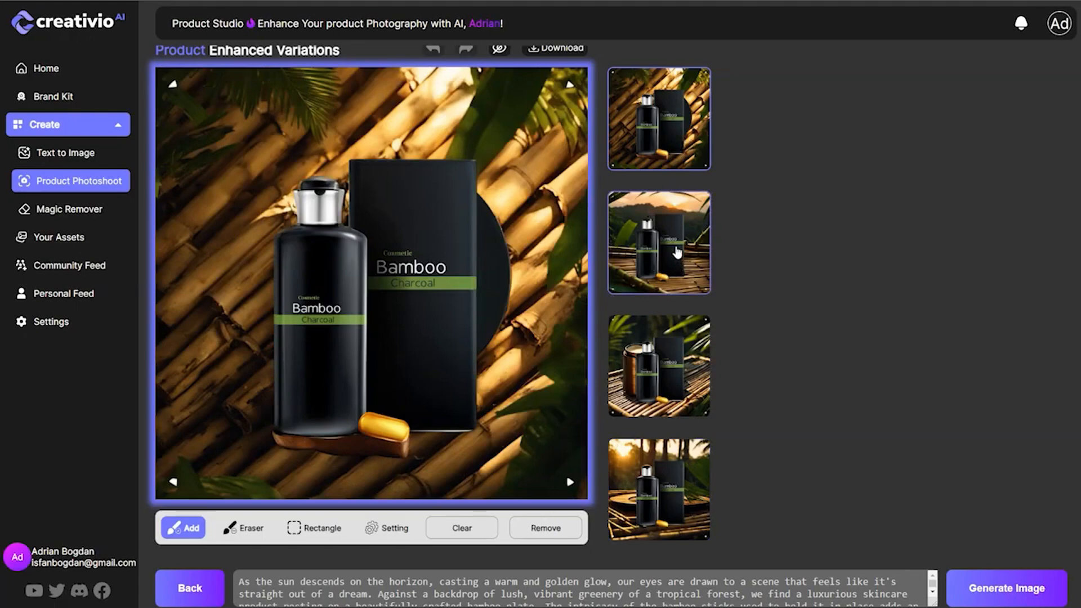
left_click(678, 253)
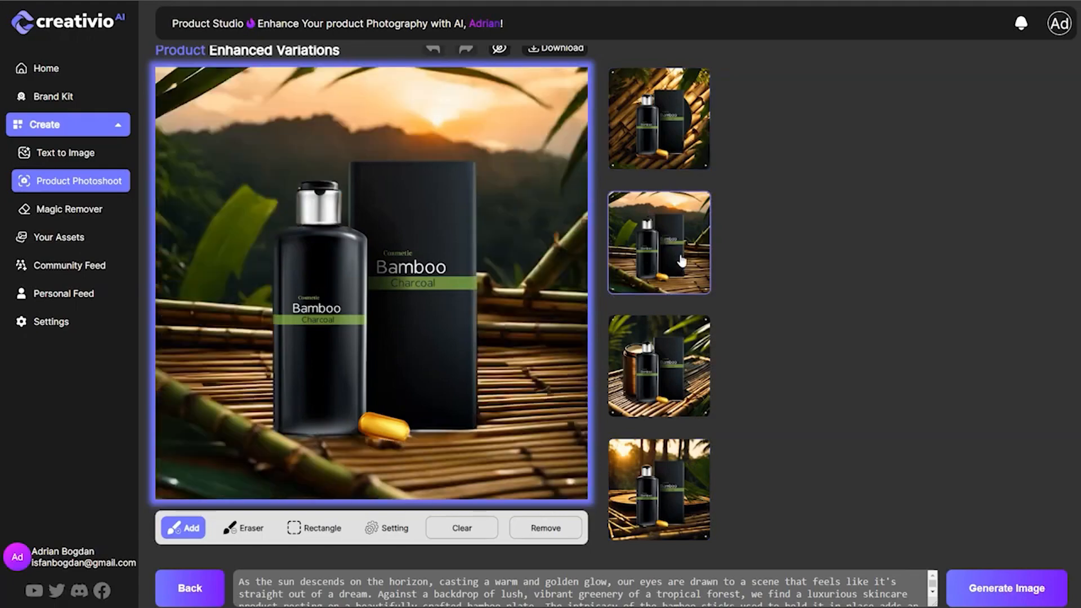
left_click(673, 362)
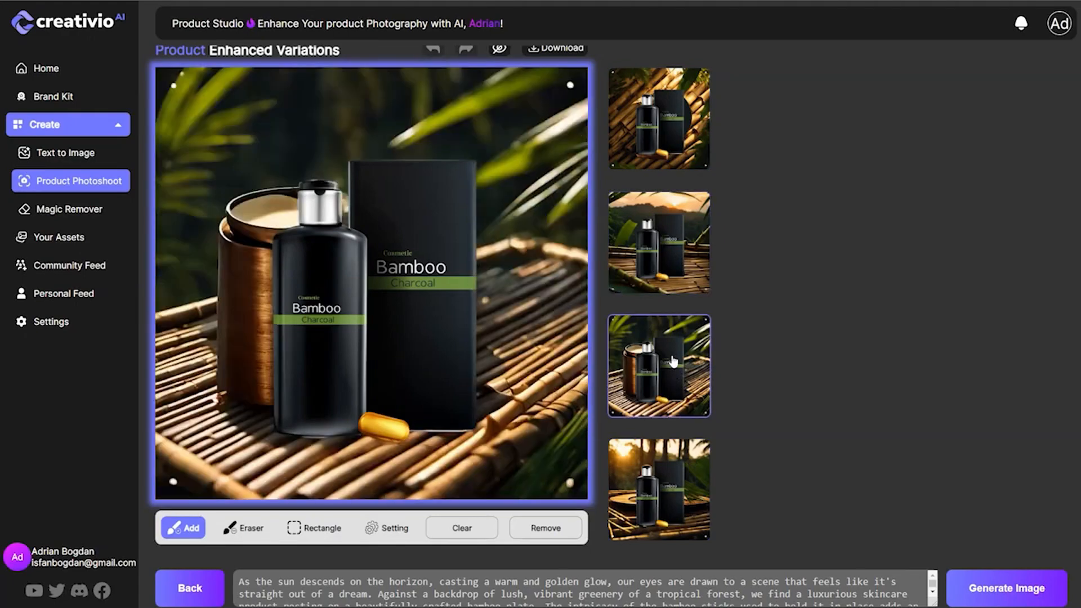
left_click(676, 486)
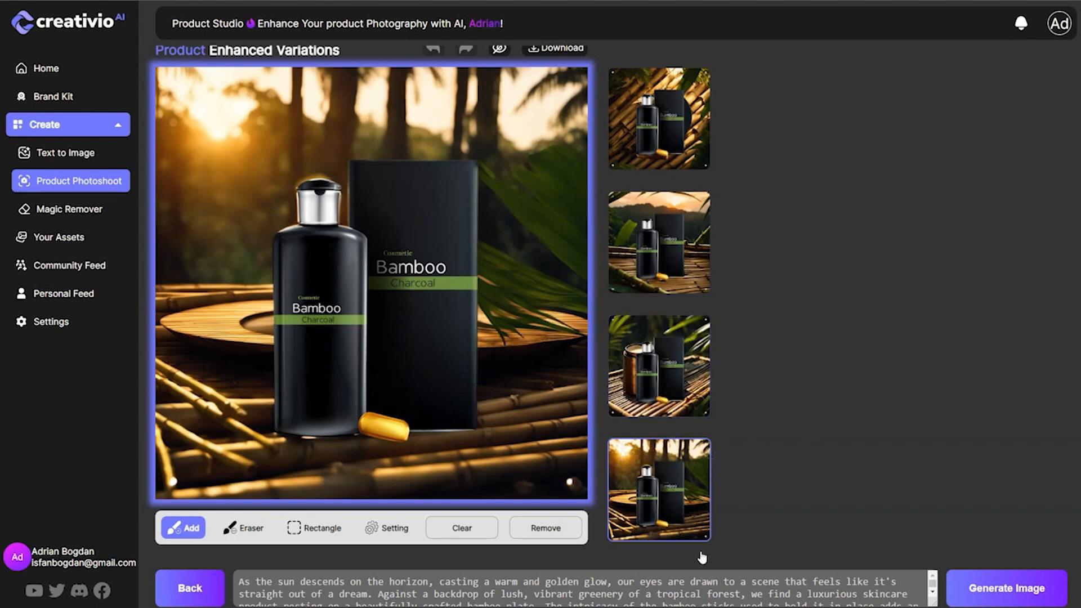
Generate another batch of bamboo variations, preview each new one and return to the first of that batch.
left_click(976, 598)
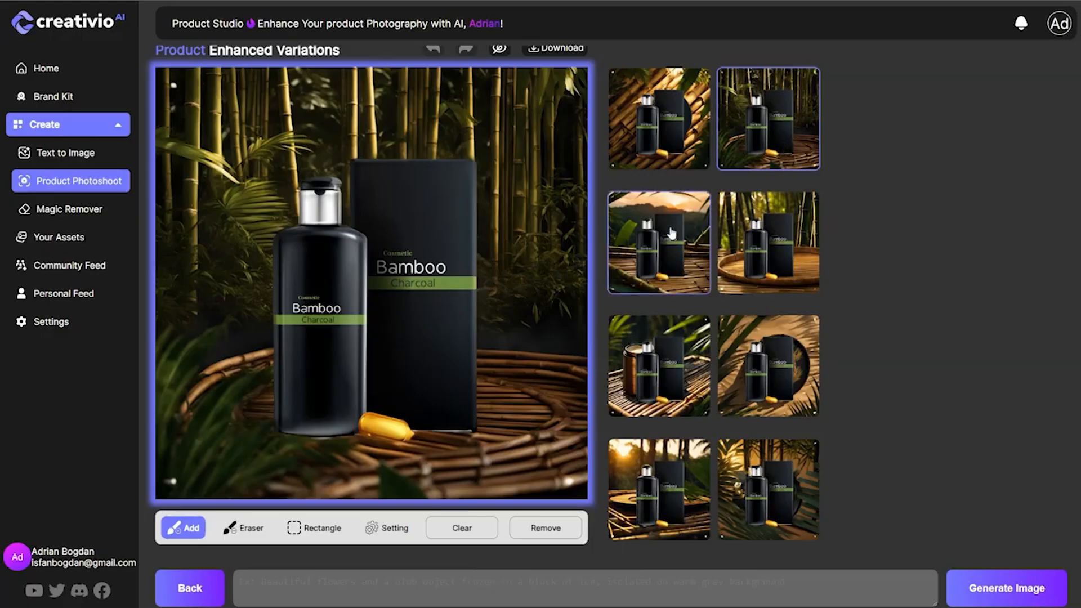
left_click(777, 256)
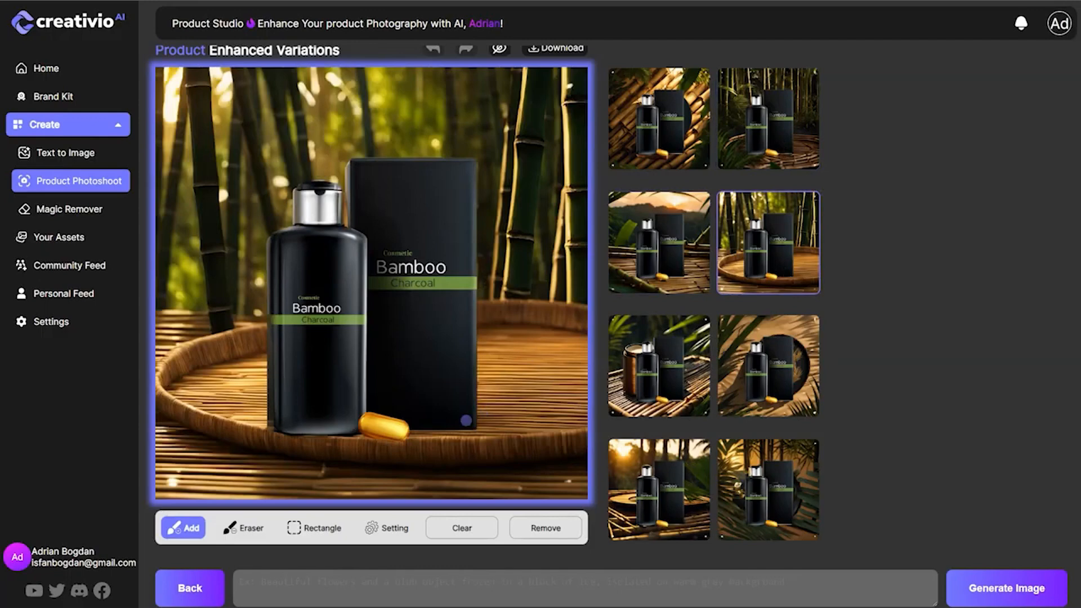
left_click(757, 375)
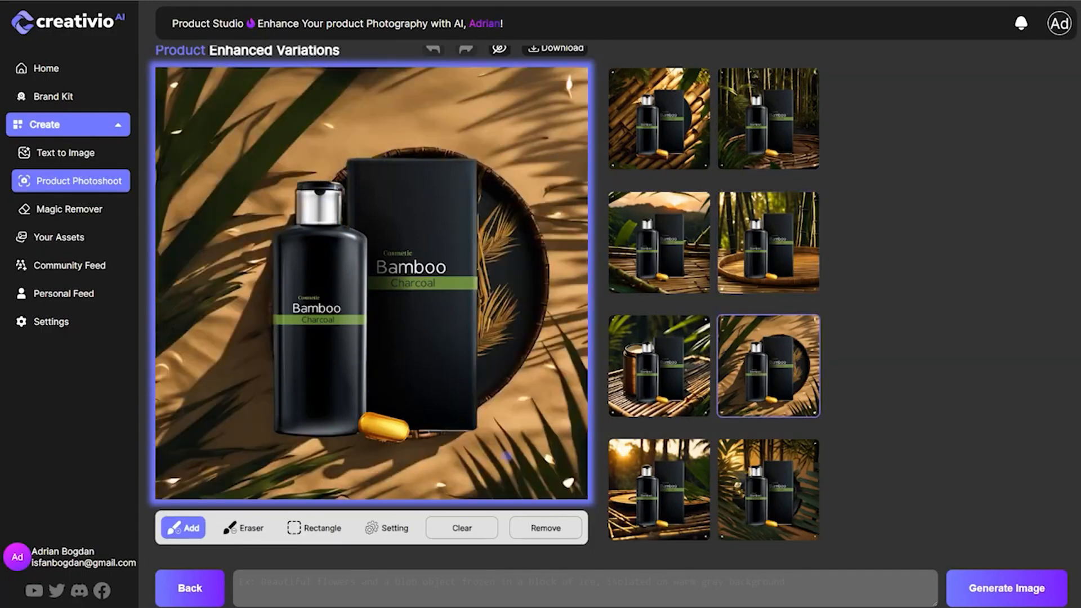
left_click(754, 493)
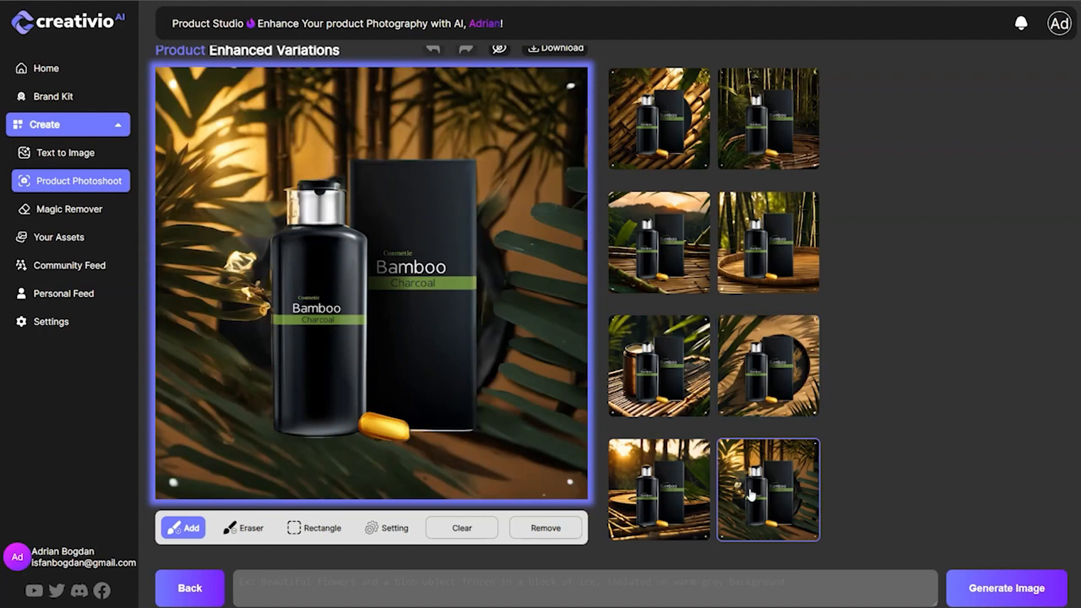
left_click(771, 151)
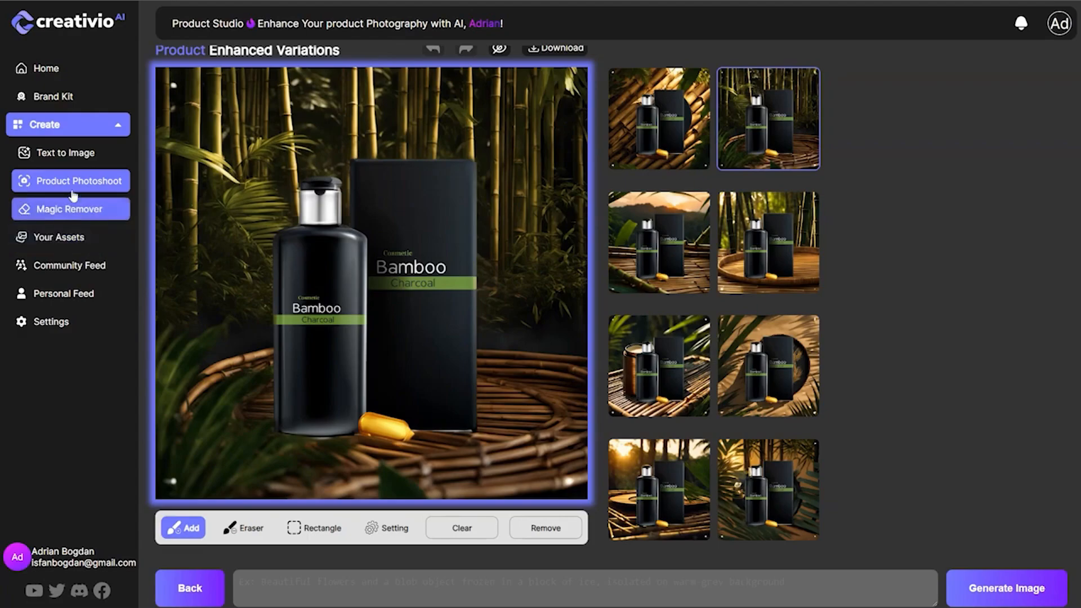
Look over the uploaded image assets, then browse the newest images in the community feed, loading more of them.
left_click(67, 239)
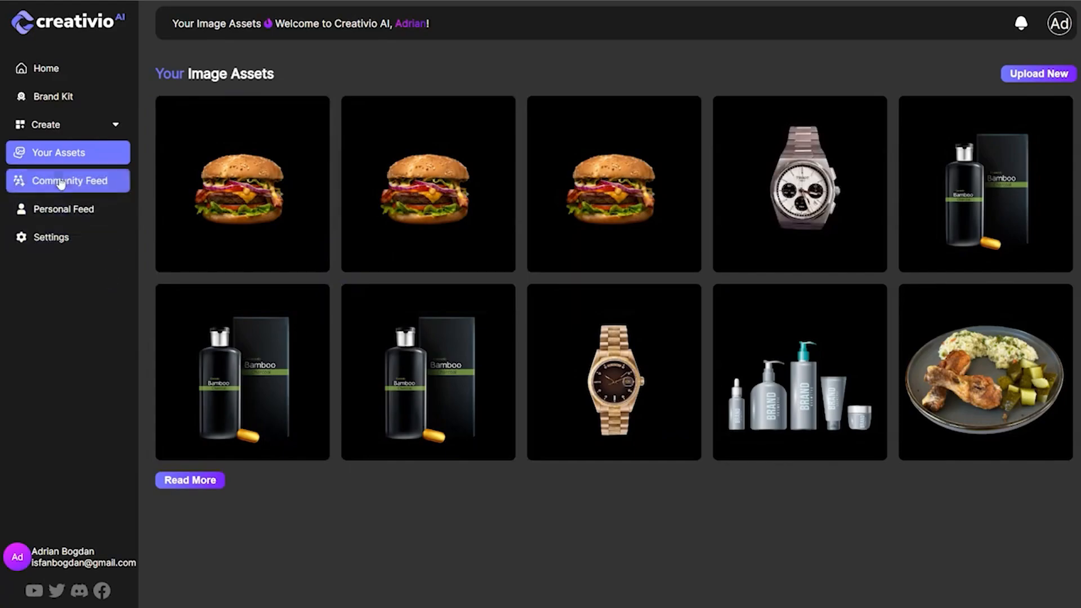
left_click(85, 186)
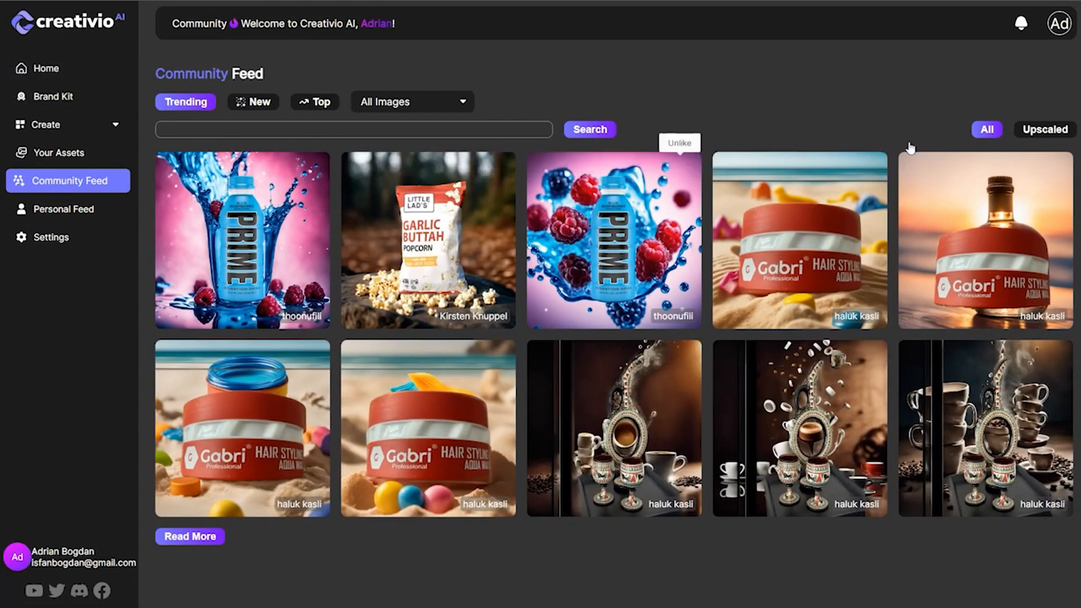
left_click(254, 108)
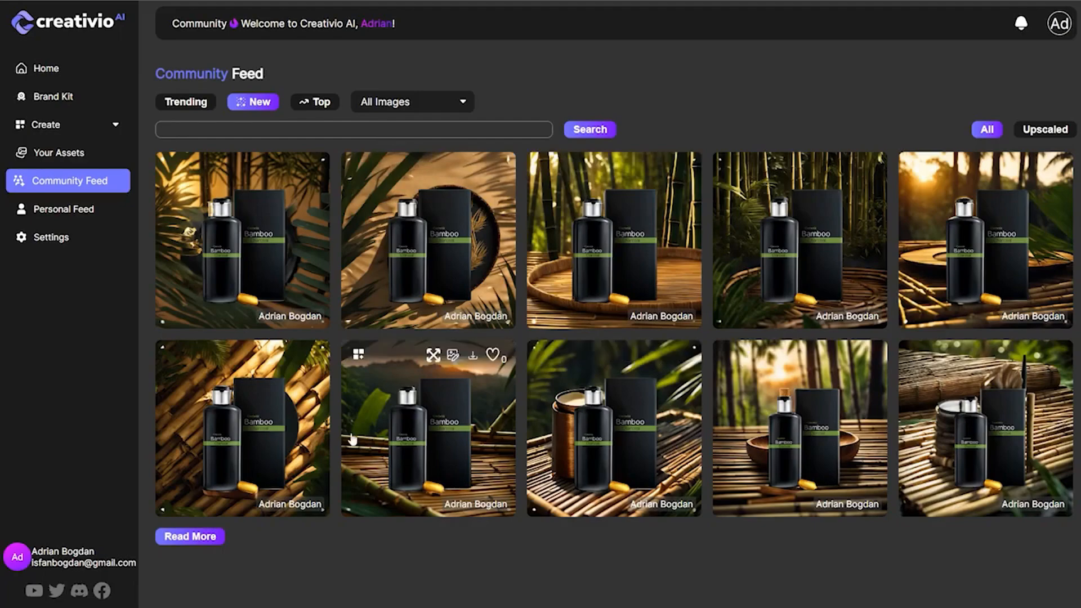
left_click(214, 536)
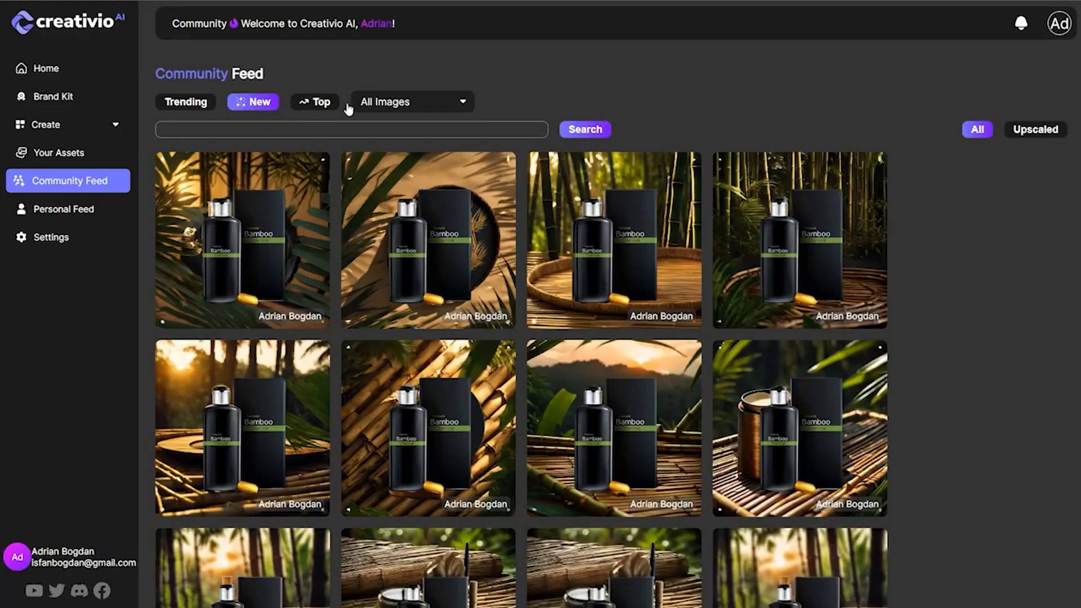
scroll(535, 374, "down", 8)
scroll(537, 375, "down", 1)
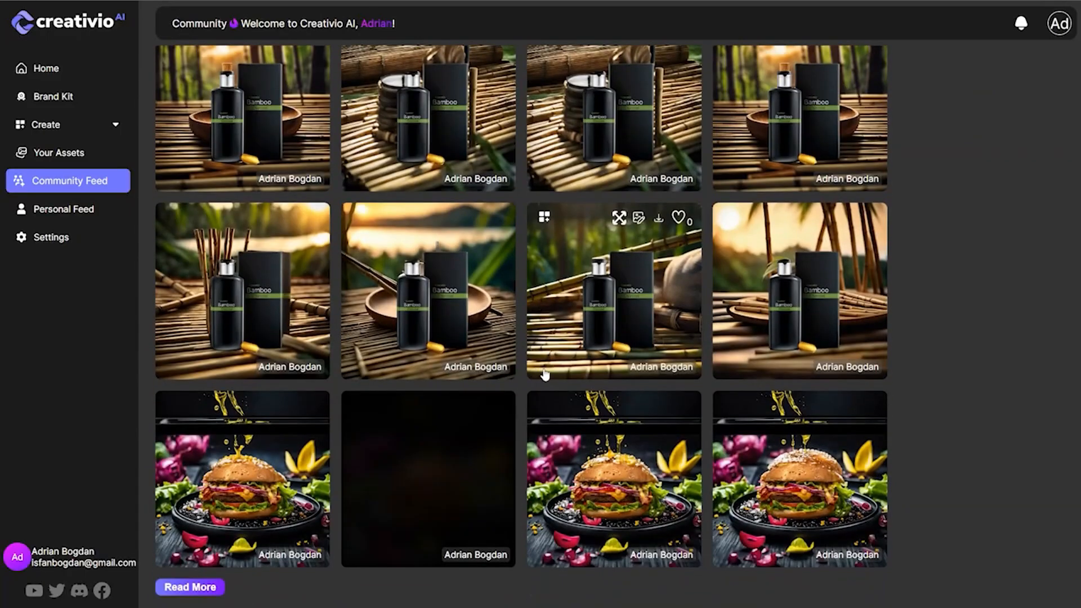
scroll(444, 426, "up", 7)
scroll(445, 426, "up", 2)
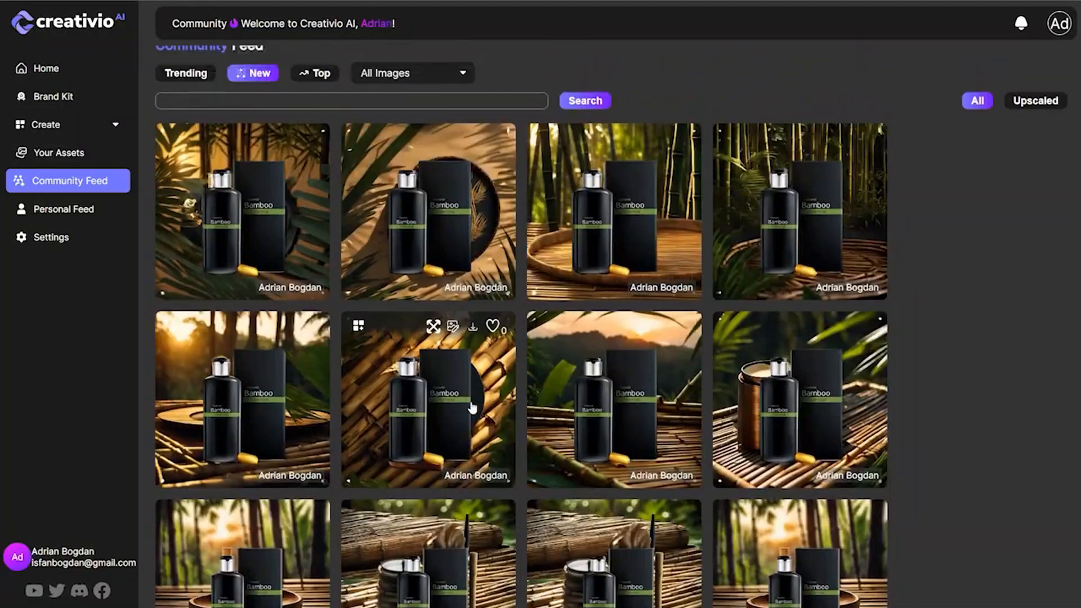
scroll(467, 426, "down", 9)
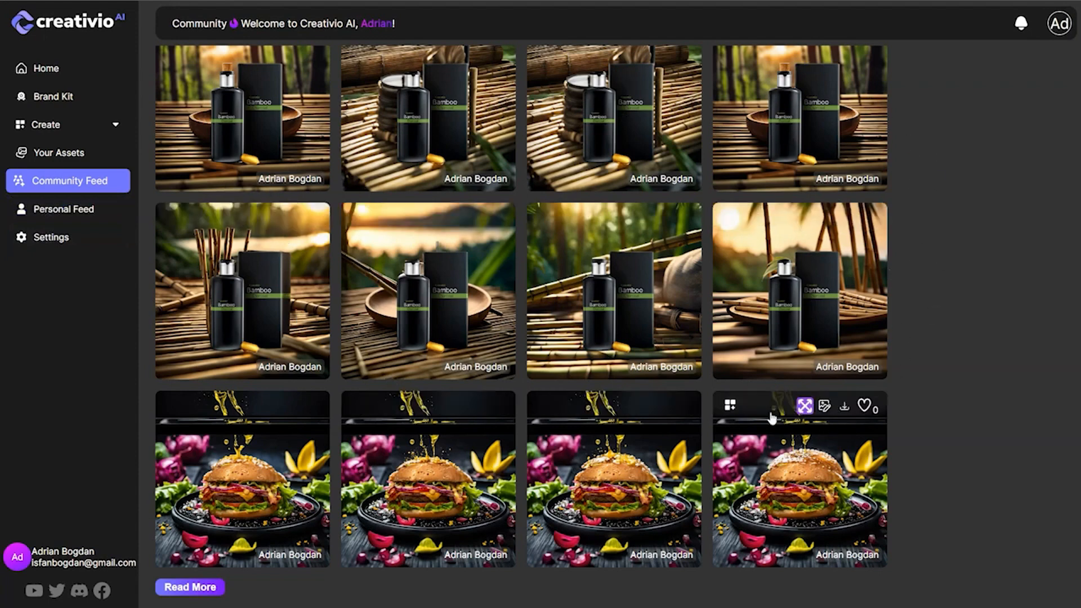
Review the personal feed and the account, billing and integrations settings.
left_click(64, 215)
left_click(59, 244)
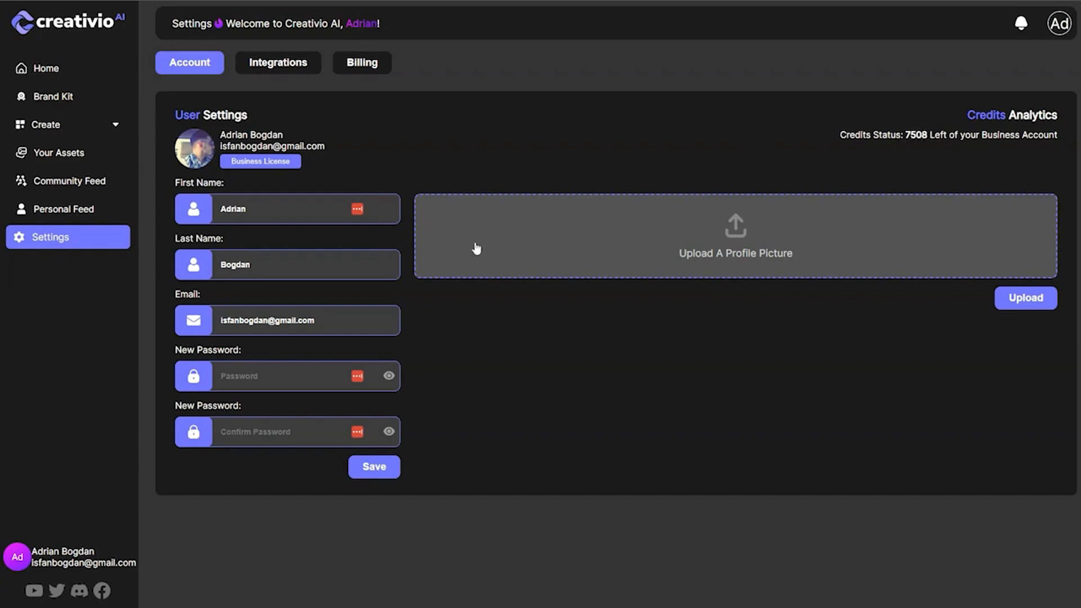
left_click(358, 69)
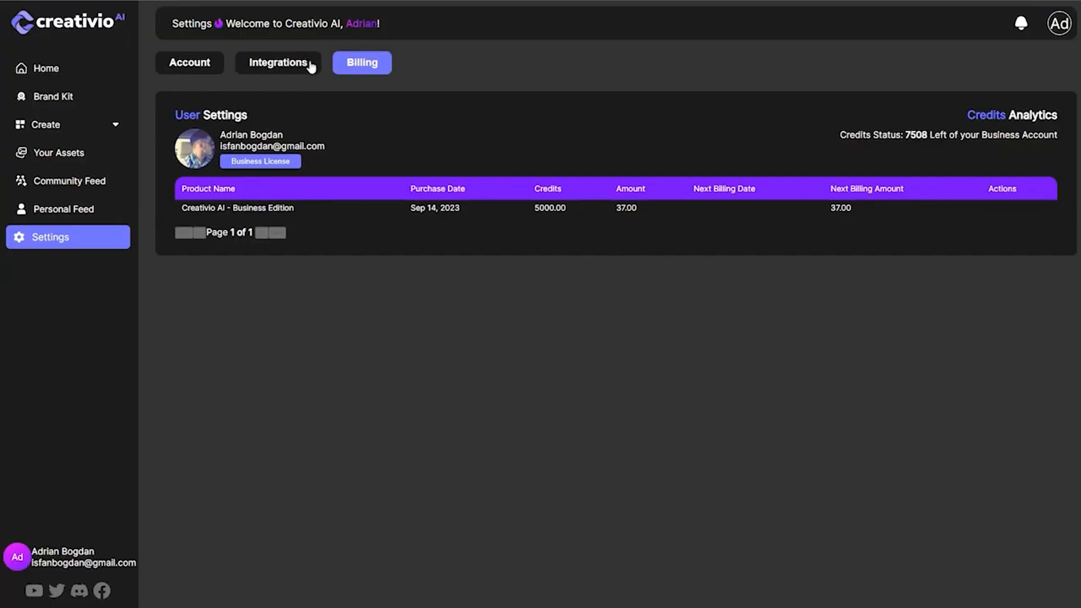
left_click(276, 67)
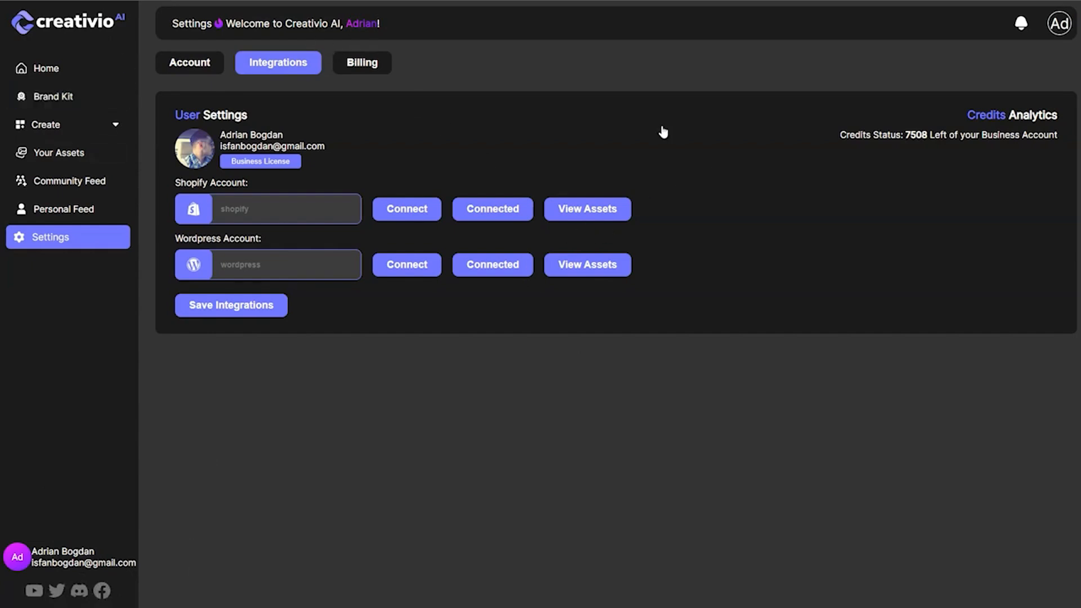
Browse the newest recent creations on the home dashboard and show the available creation tools.
left_click(65, 70)
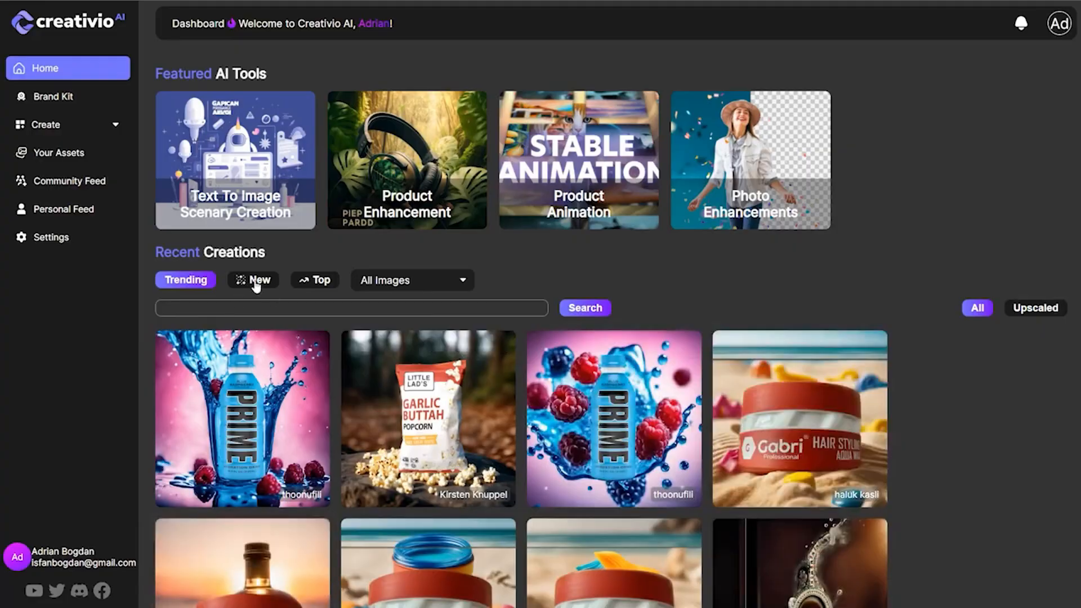
left_click(256, 280)
scroll(751, 425, "down", 5)
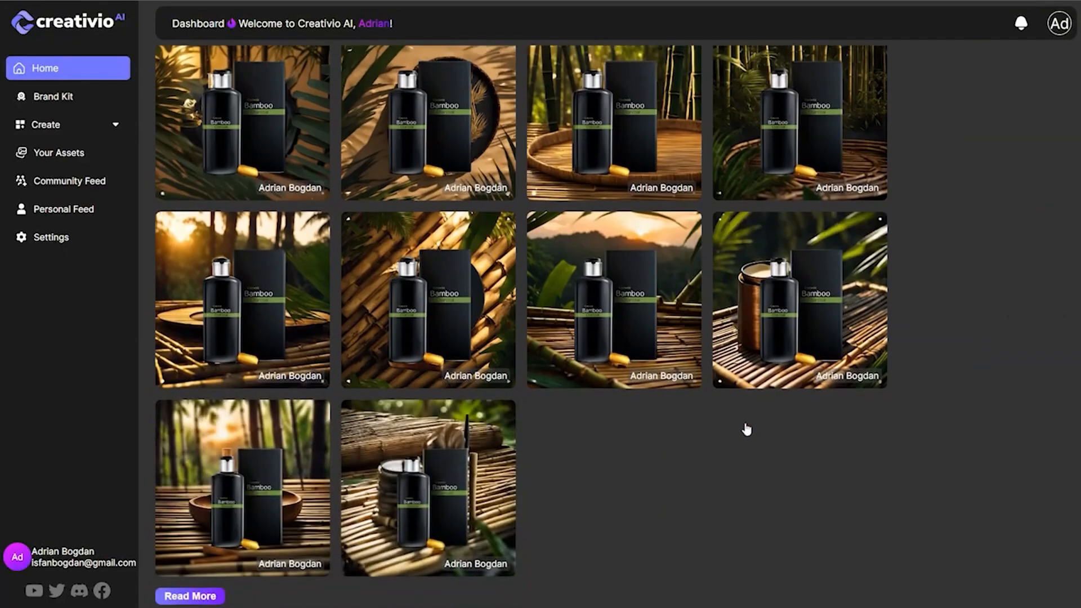
scroll(744, 423, "up", 5)
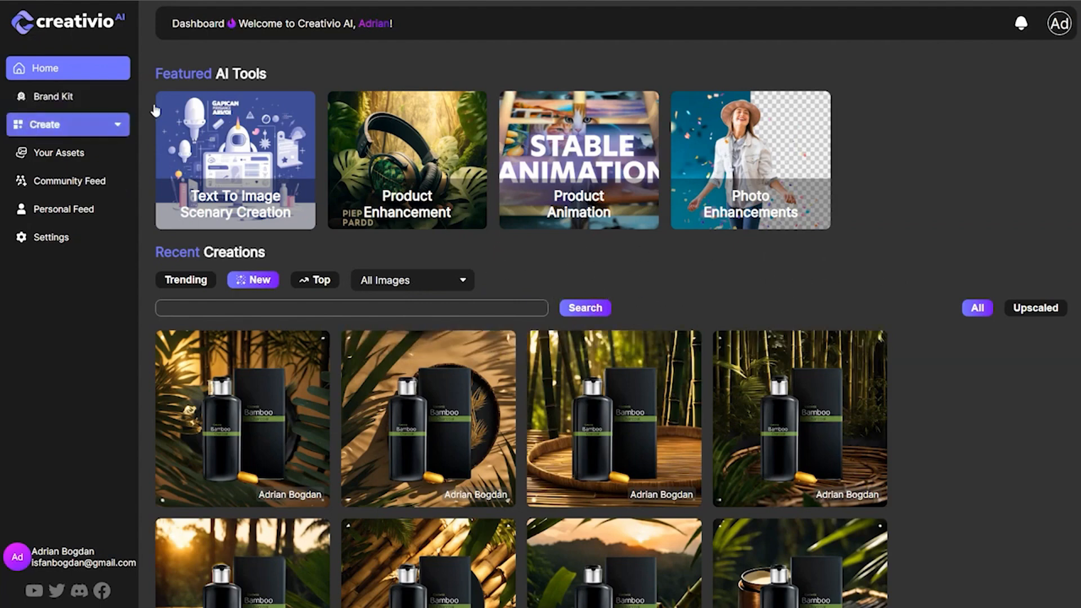
left_click(118, 129)
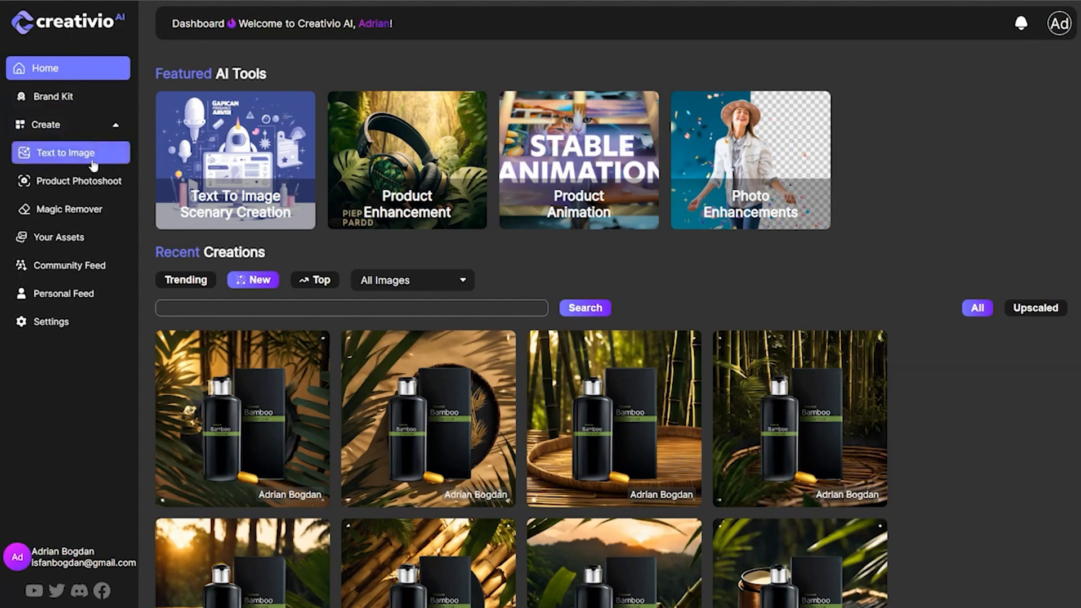